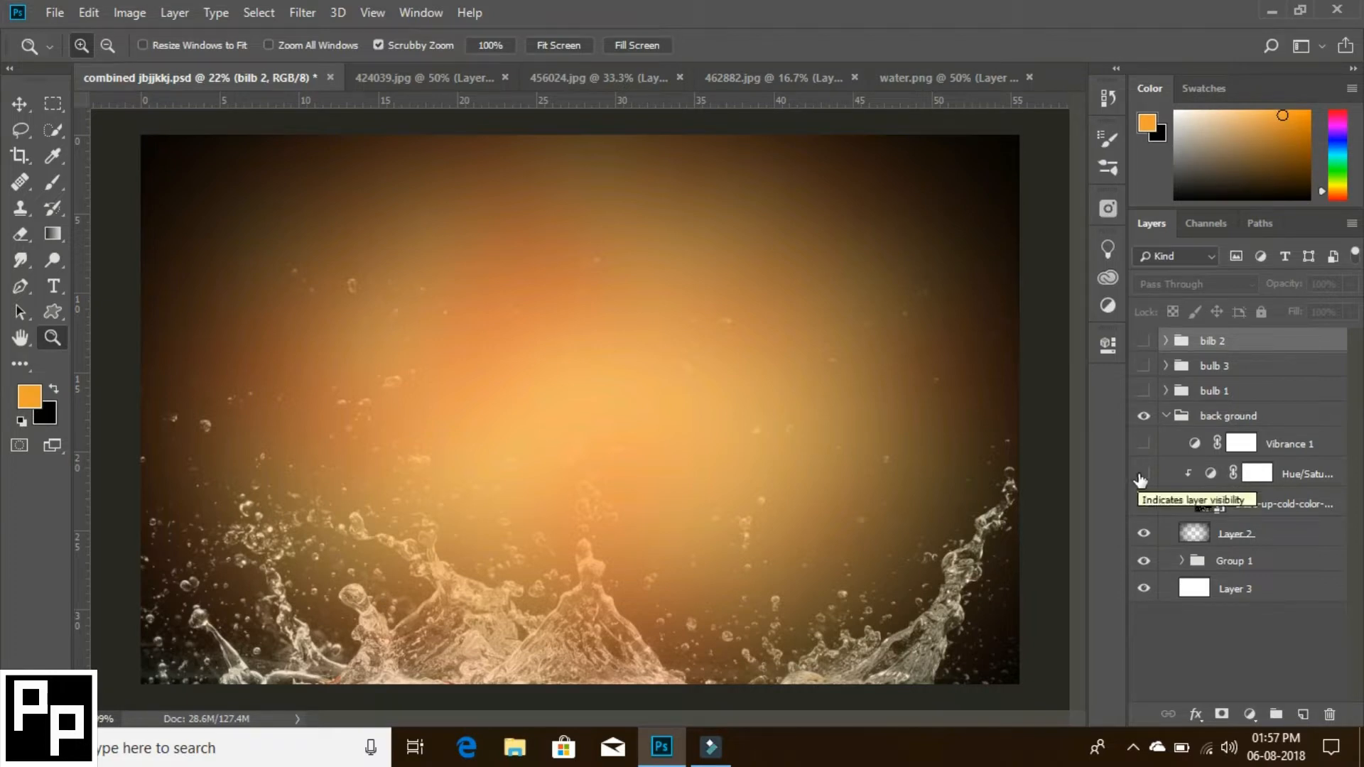
- Make the Hue/Saturation and Vibrance 1 adjustment layers in the back ground group visible, and collapse the group
click(1141, 474)
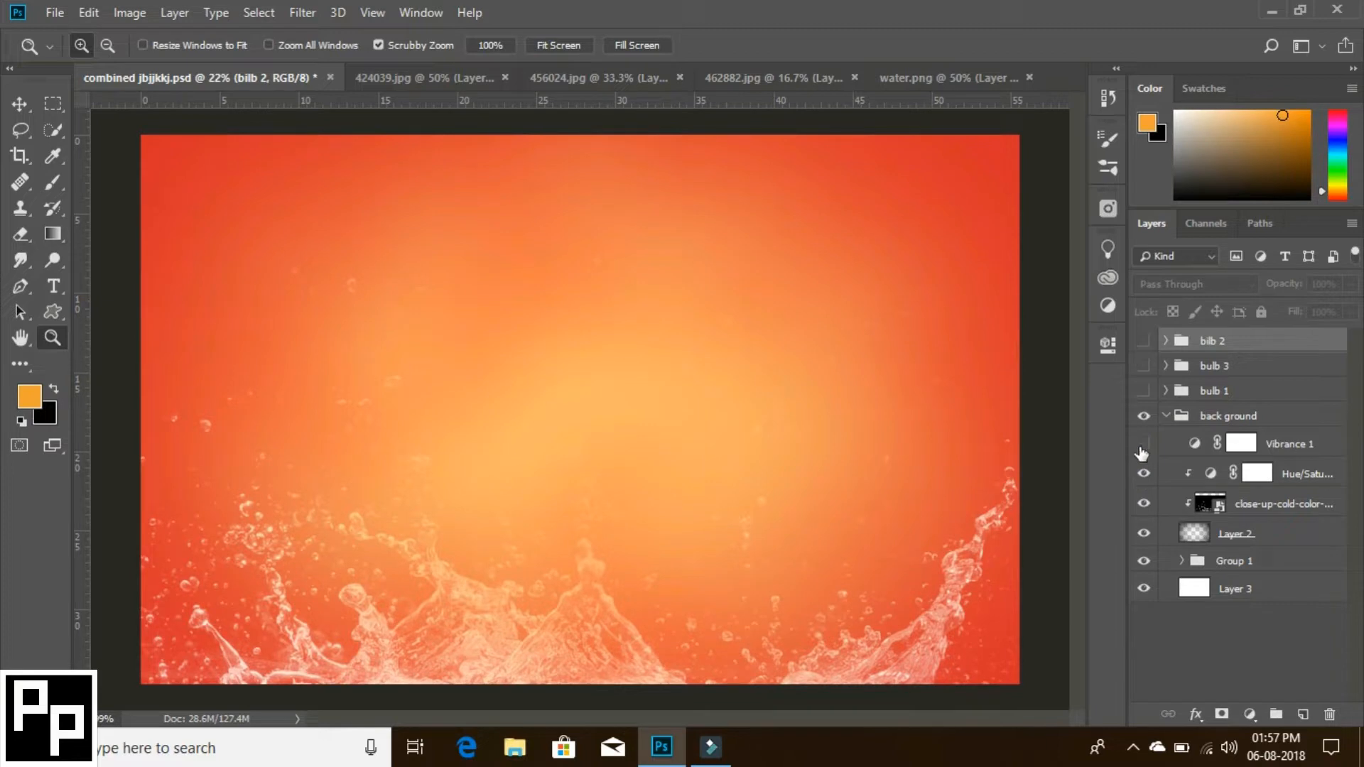
click(1142, 446)
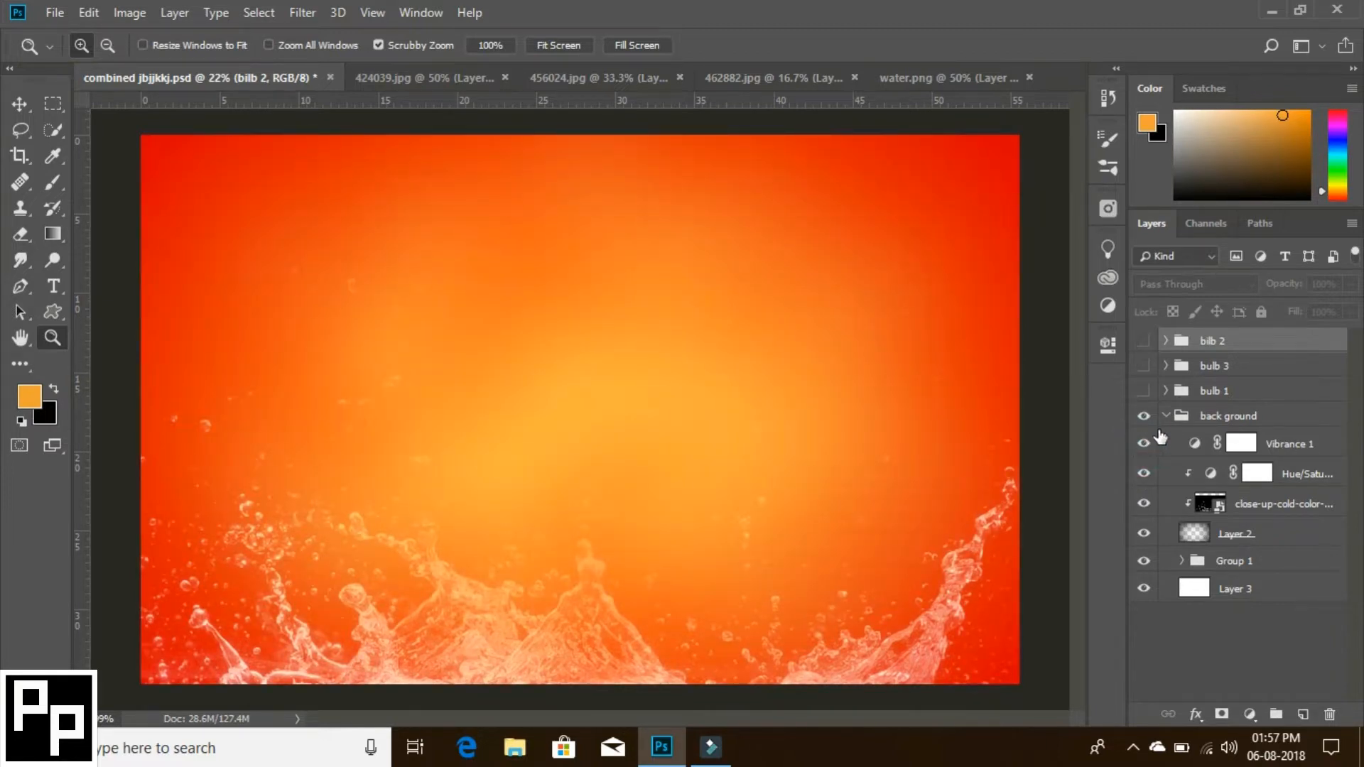
click(1165, 416)
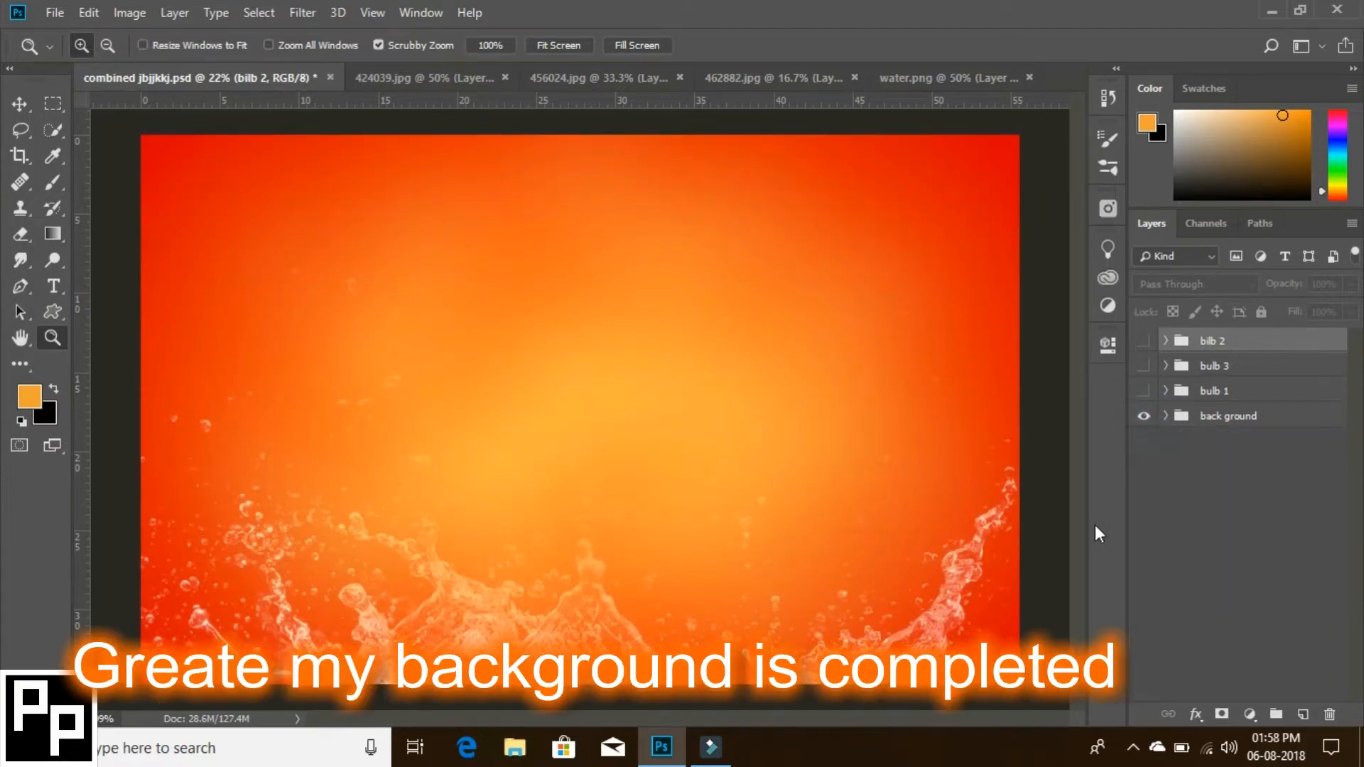
- Expand the bulb 1 group and make its bulb layer visible
click(1164, 390)
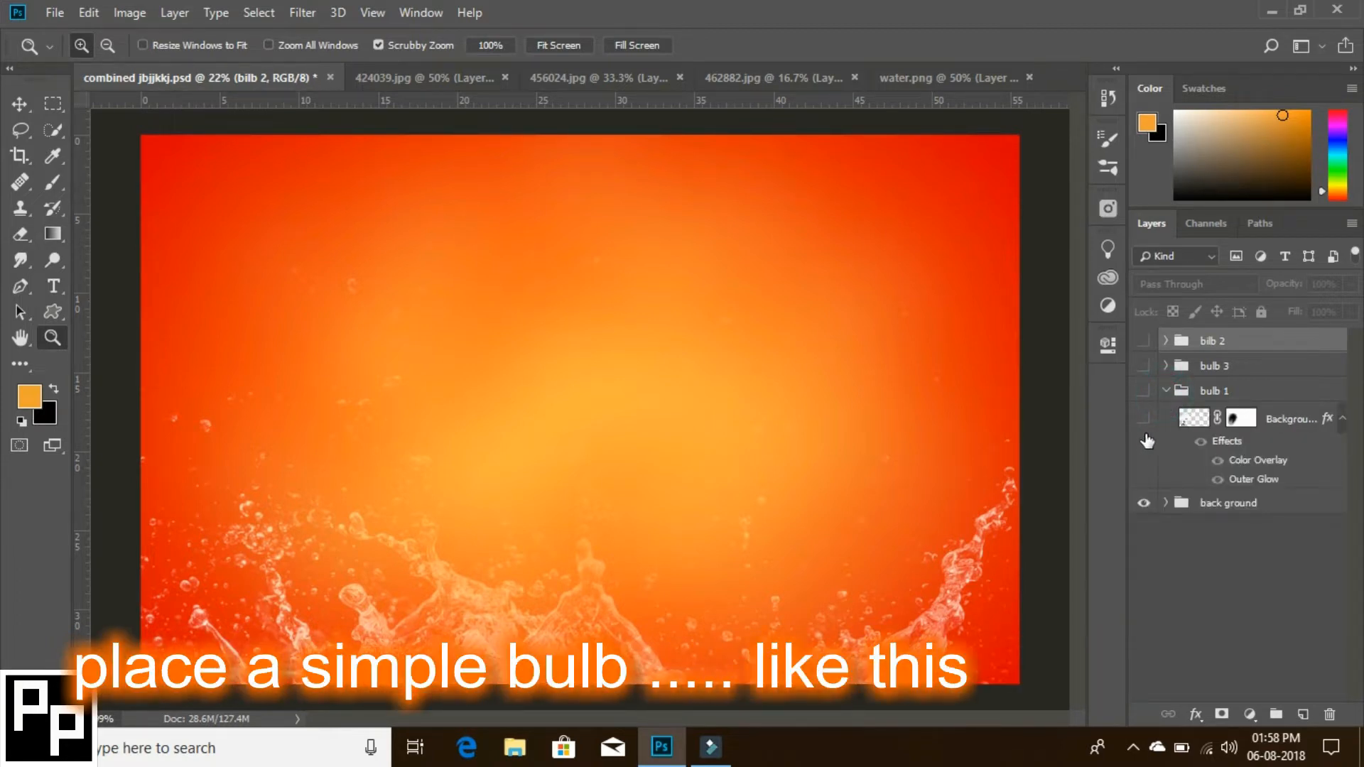
click(1142, 419)
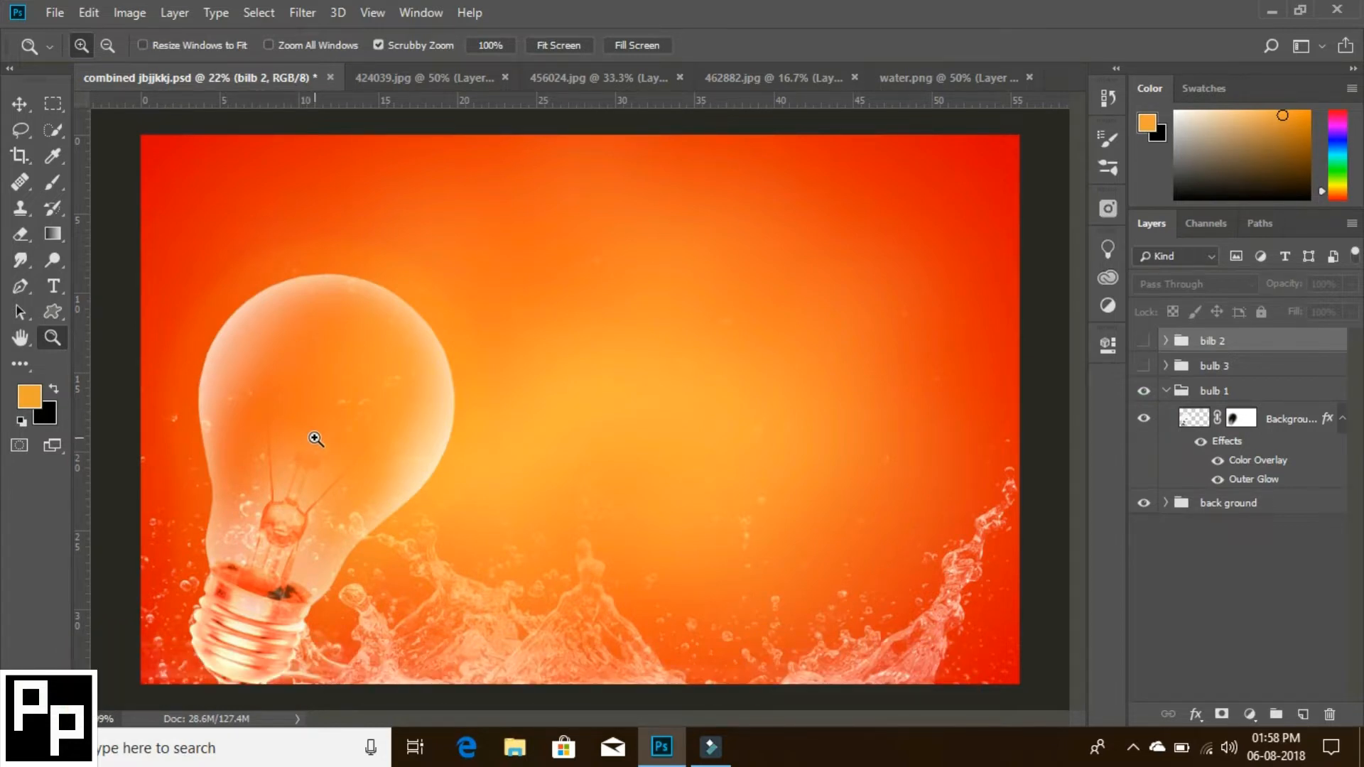
- In 462882.jpg, select the whole blonde doll, including hair and dress, with the Quick Selection tool
click(403, 78)
click(713, 79)
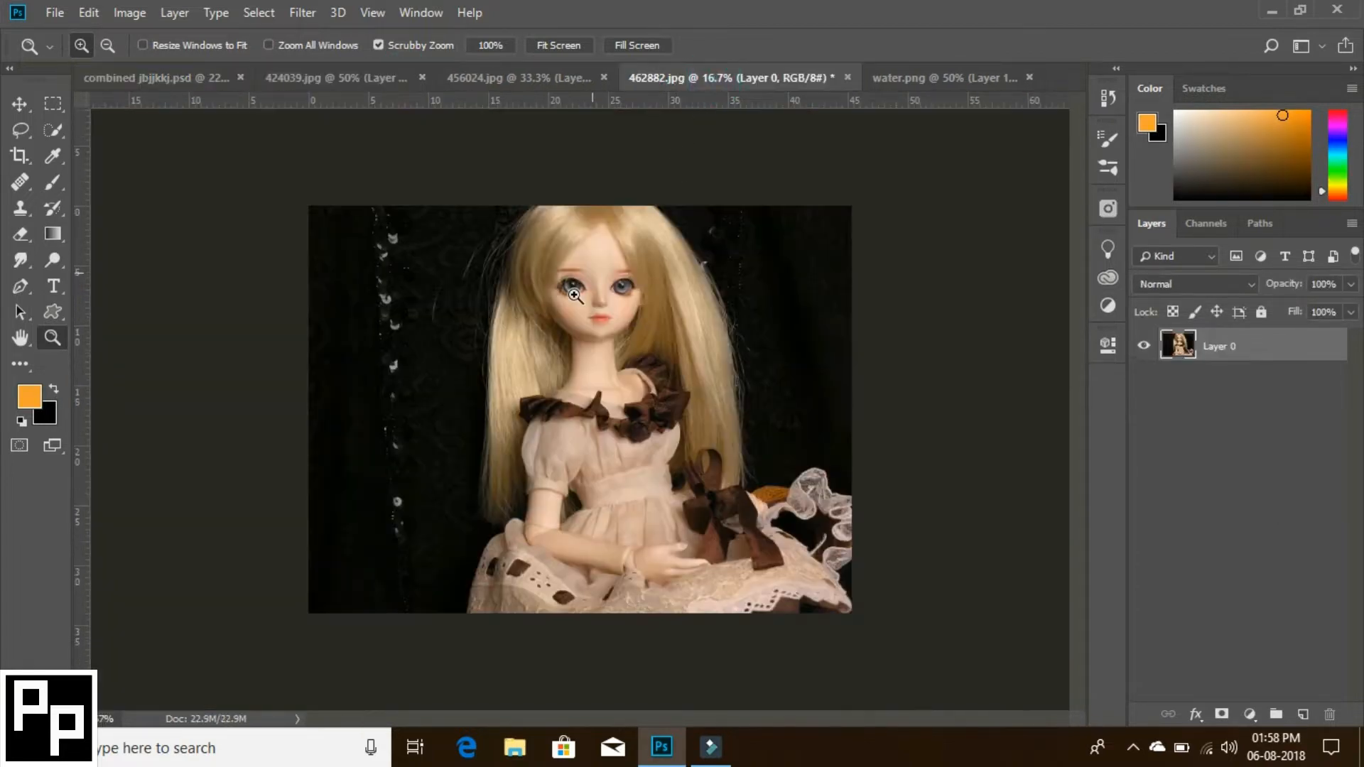
click(595, 336)
key(ctrl+0)
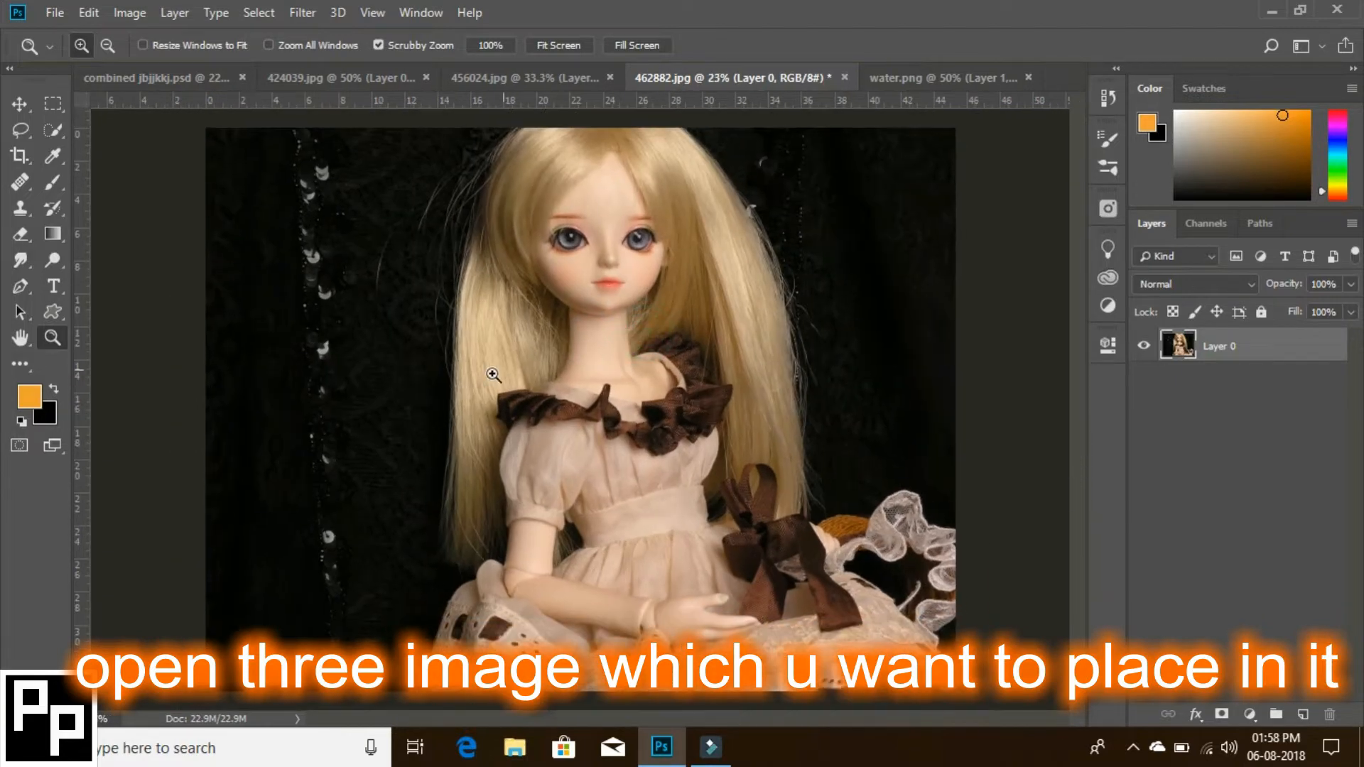
click(52, 130)
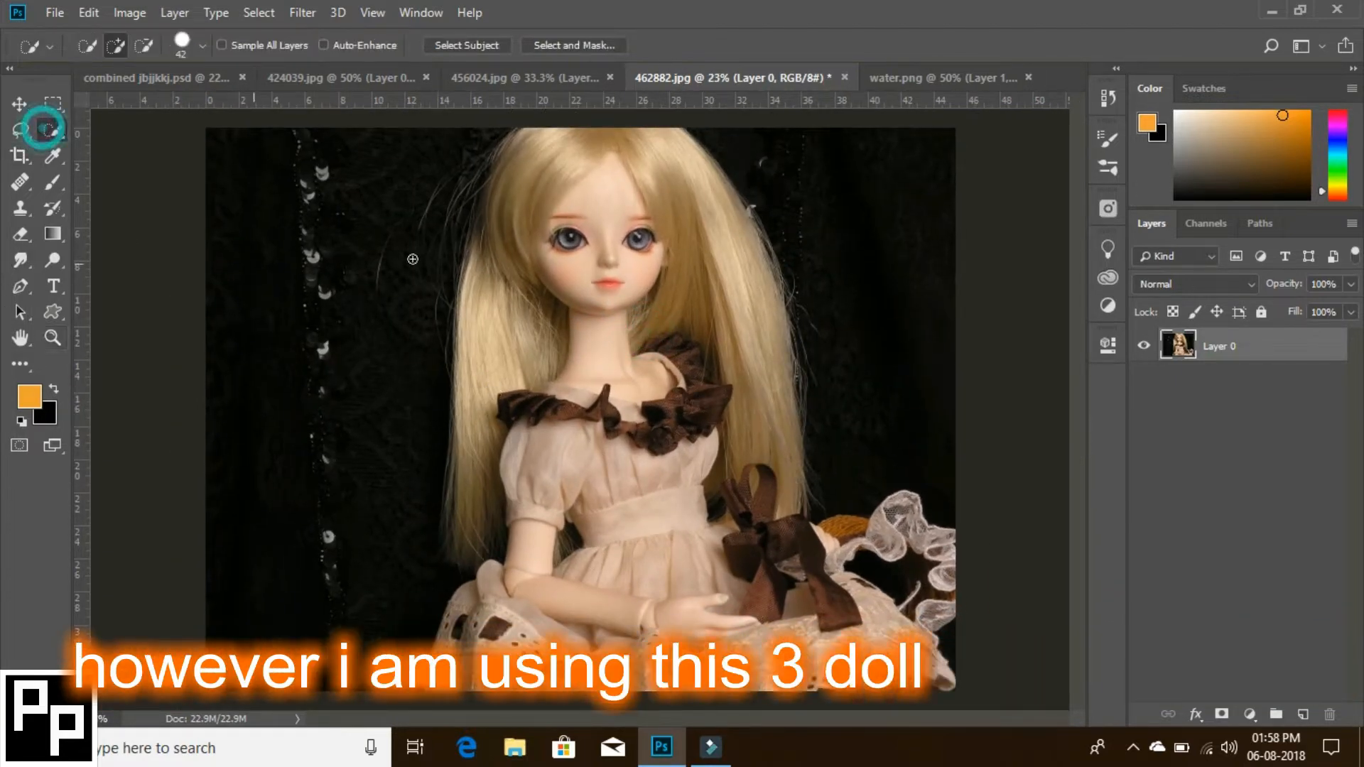
mouse_move(539, 151)
mouse_down()
mouse_move(638, 153)
mouse_move(661, 177)
mouse_move(742, 343)
mouse_move(752, 395)
mouse_move(699, 417)
mouse_move(541, 282)
mouse_move(514, 192)
mouse_move(507, 414)
mouse_move(476, 371)
mouse_move(486, 494)
mouse_move(466, 540)
mouse_move(460, 515)
mouse_move(526, 473)
mouse_move(528, 558)
mouse_move(536, 461)
mouse_move(614, 446)
mouse_move(665, 506)
mouse_move(780, 533)
mouse_move(835, 572)
mouse_move(884, 535)
mouse_move(930, 538)
mouse_move(950, 594)
mouse_move(898, 657)
mouse_up()
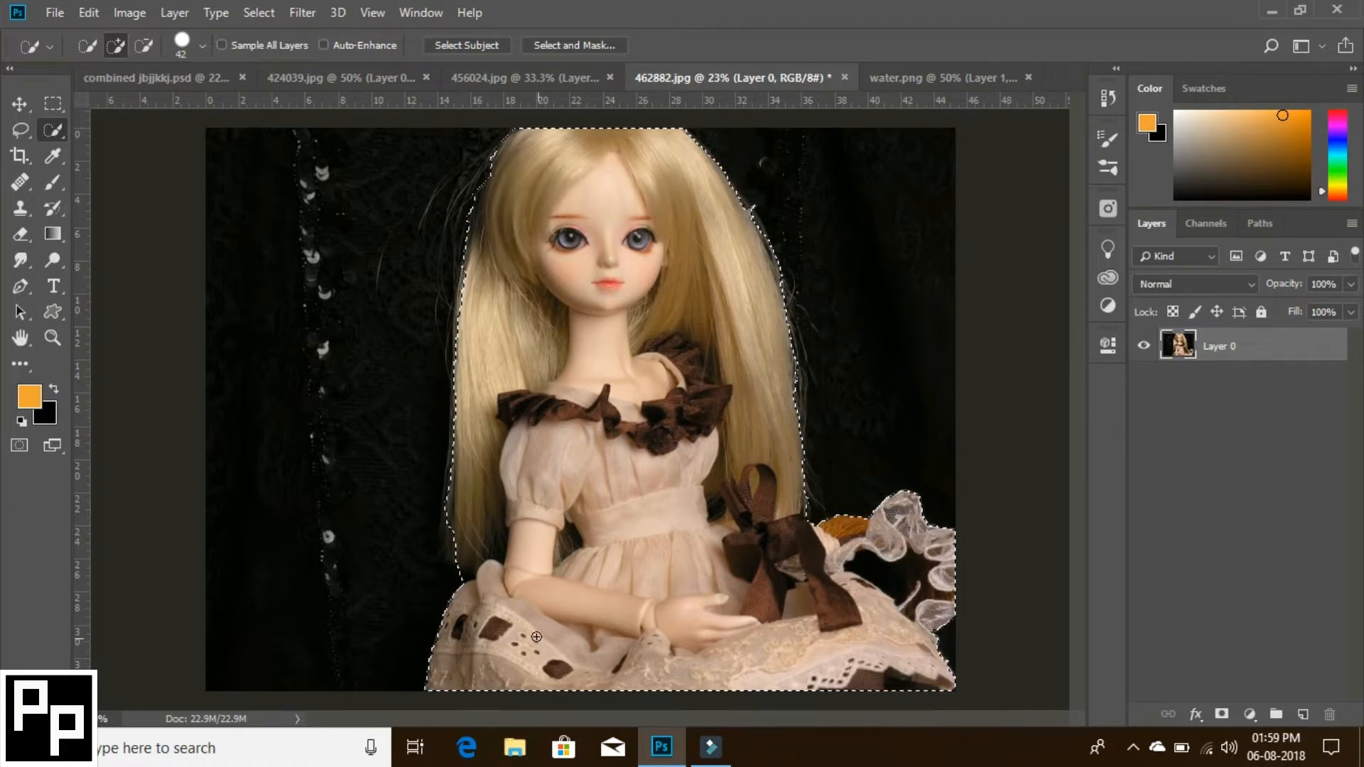
- Refine the doll selection by subtracting the dark background inside the lace, at the dress's lower corner and along the hair
key(alt)
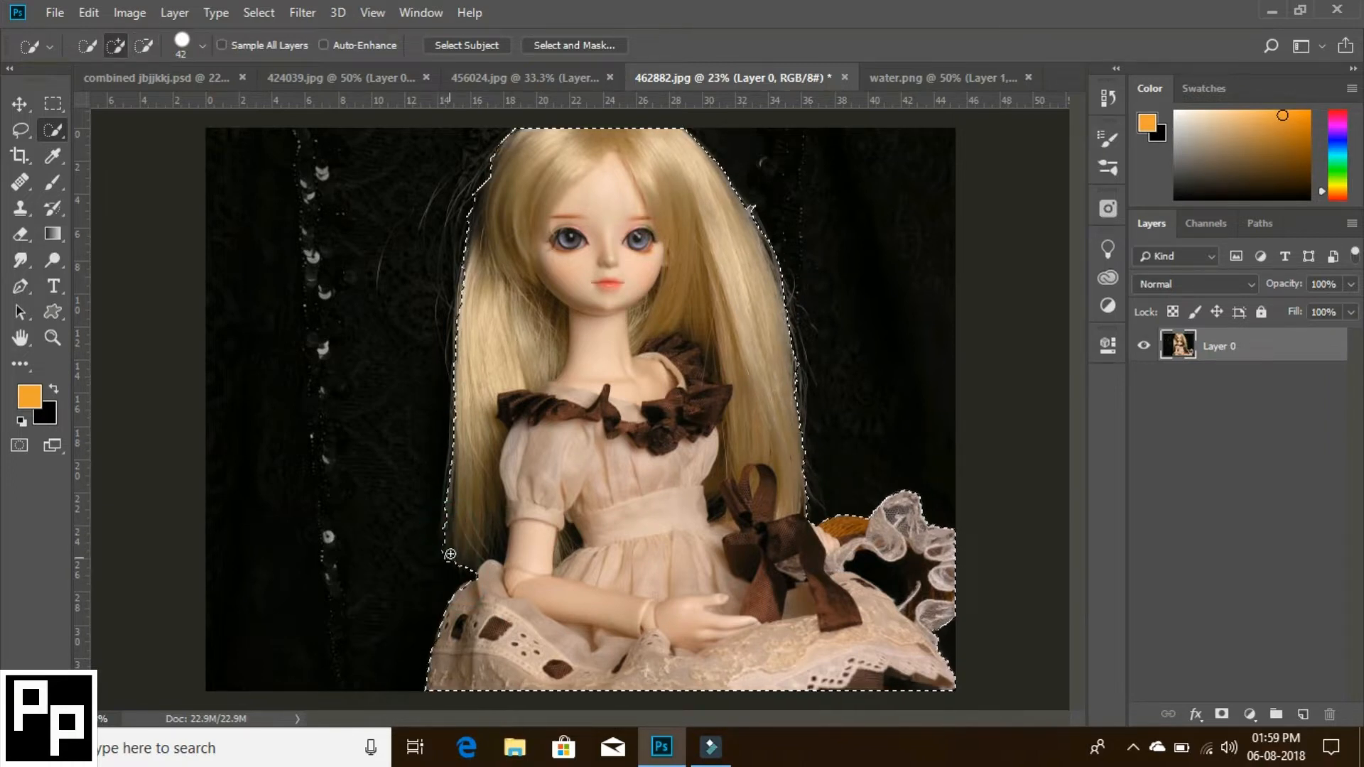
key(alt)
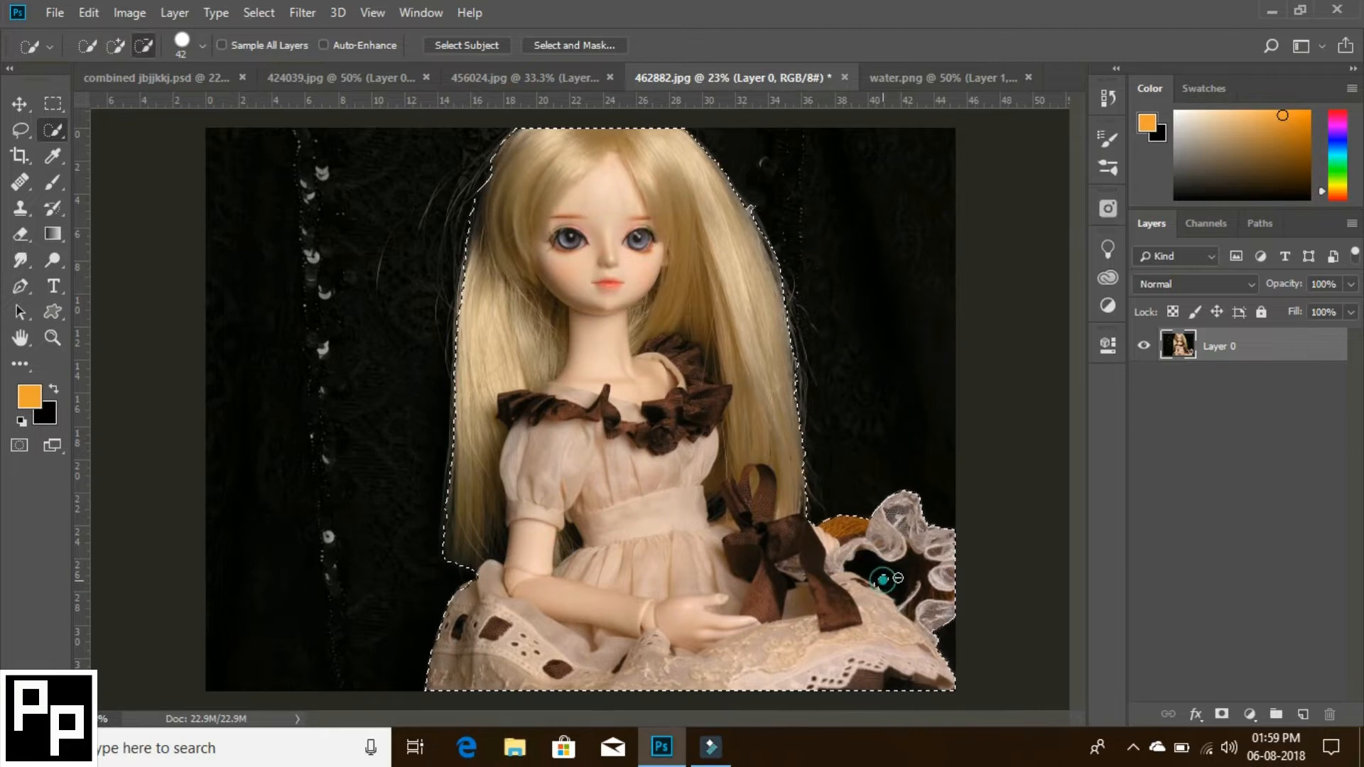
drag(882, 574, 949, 598)
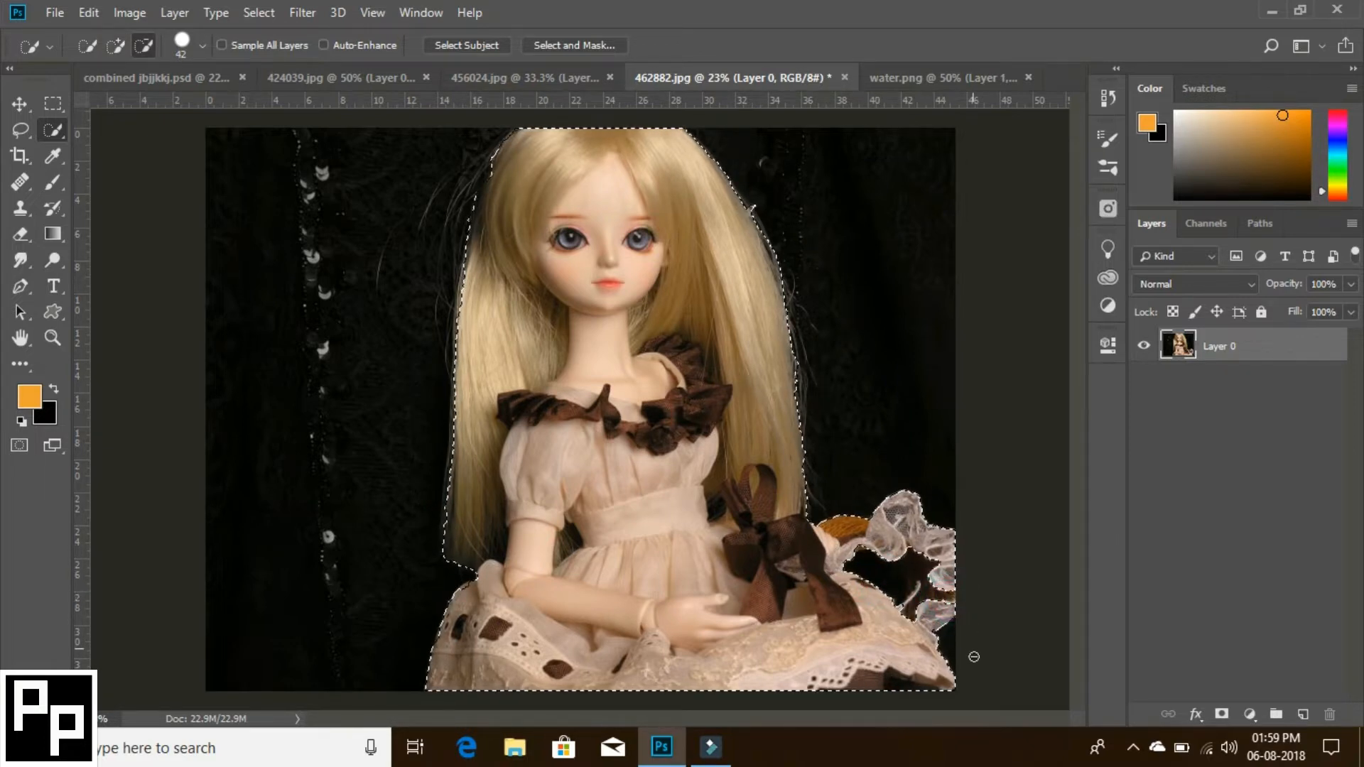
mouse_move(908, 691)
mouse_down()
mouse_move(892, 688)
mouse_move(944, 680)
mouse_move(901, 679)
mouse_up()
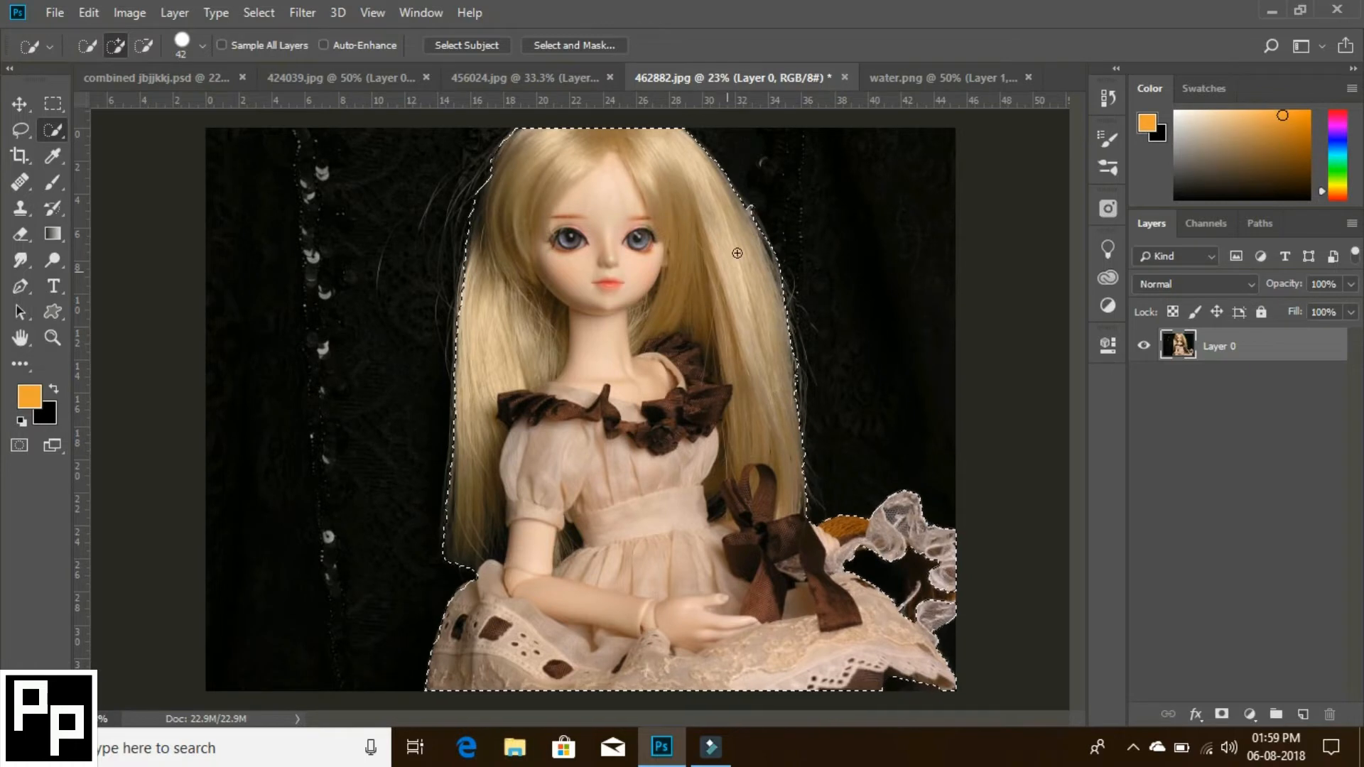
key(alt)
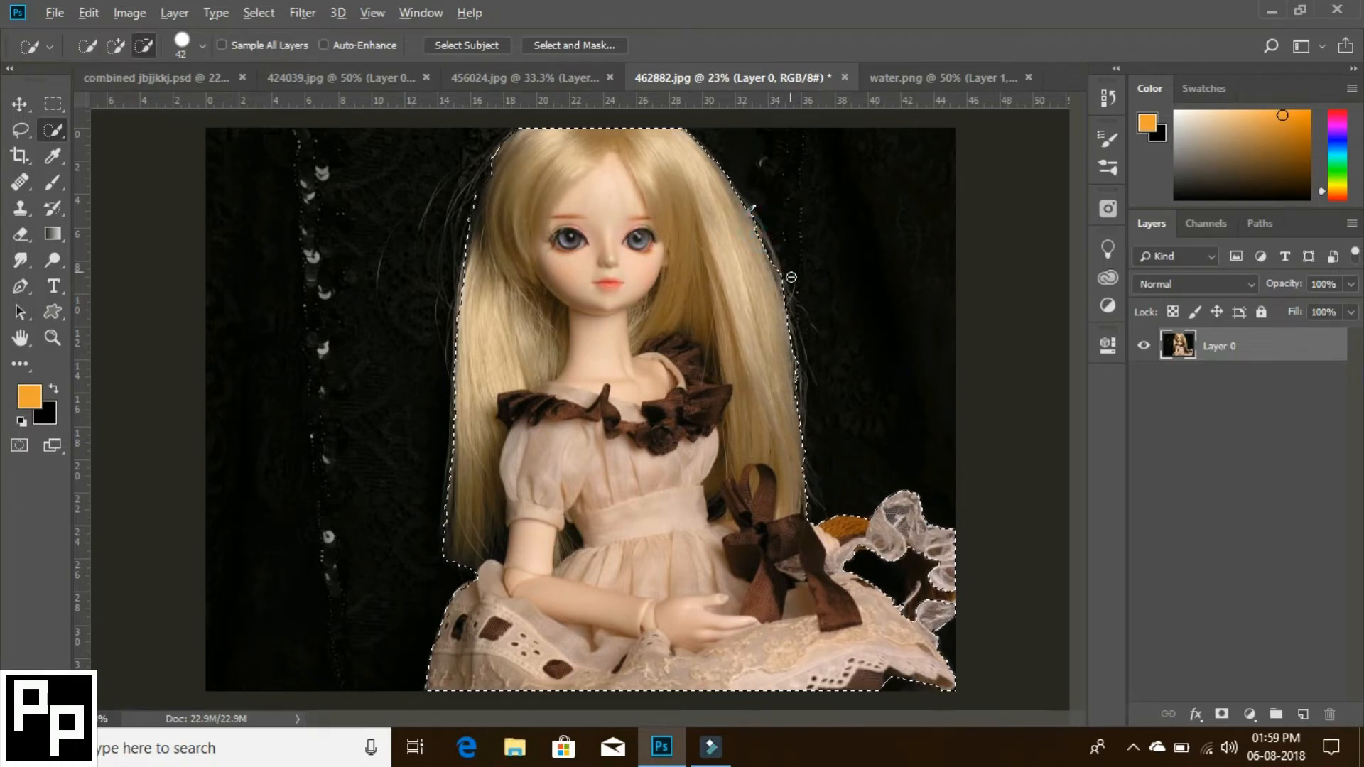
drag(787, 289, 784, 276)
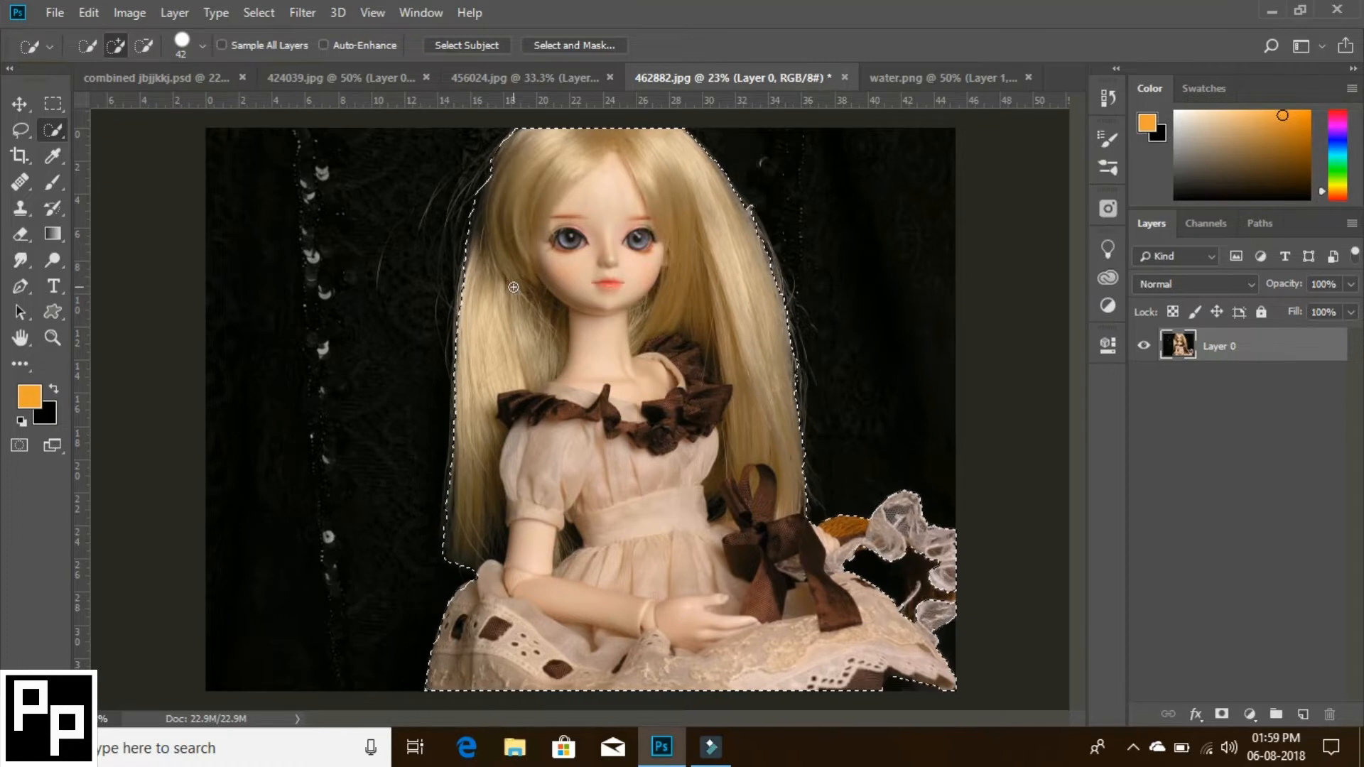
- Feather the doll selection by 1 pixel and mask out the background on a duplicate of Layer 0
key(shift+F6)
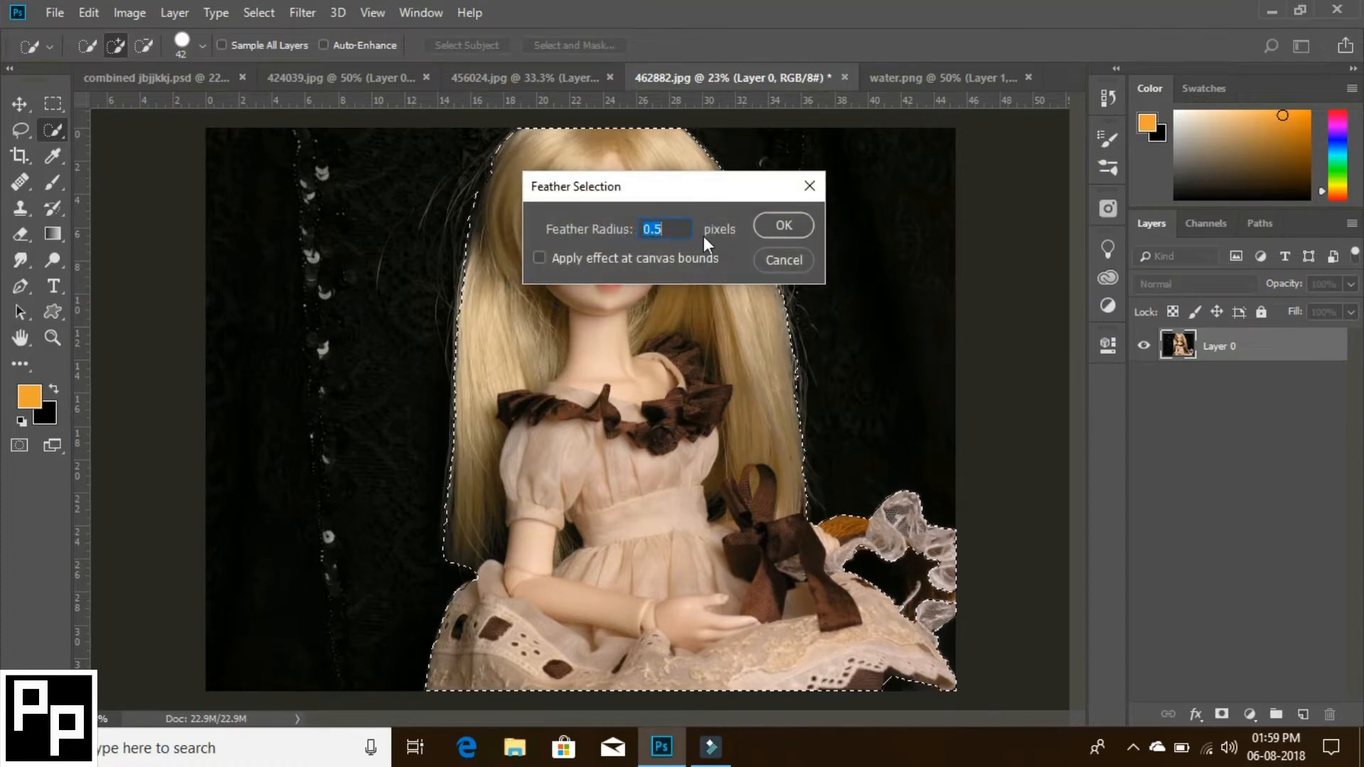
text(1)
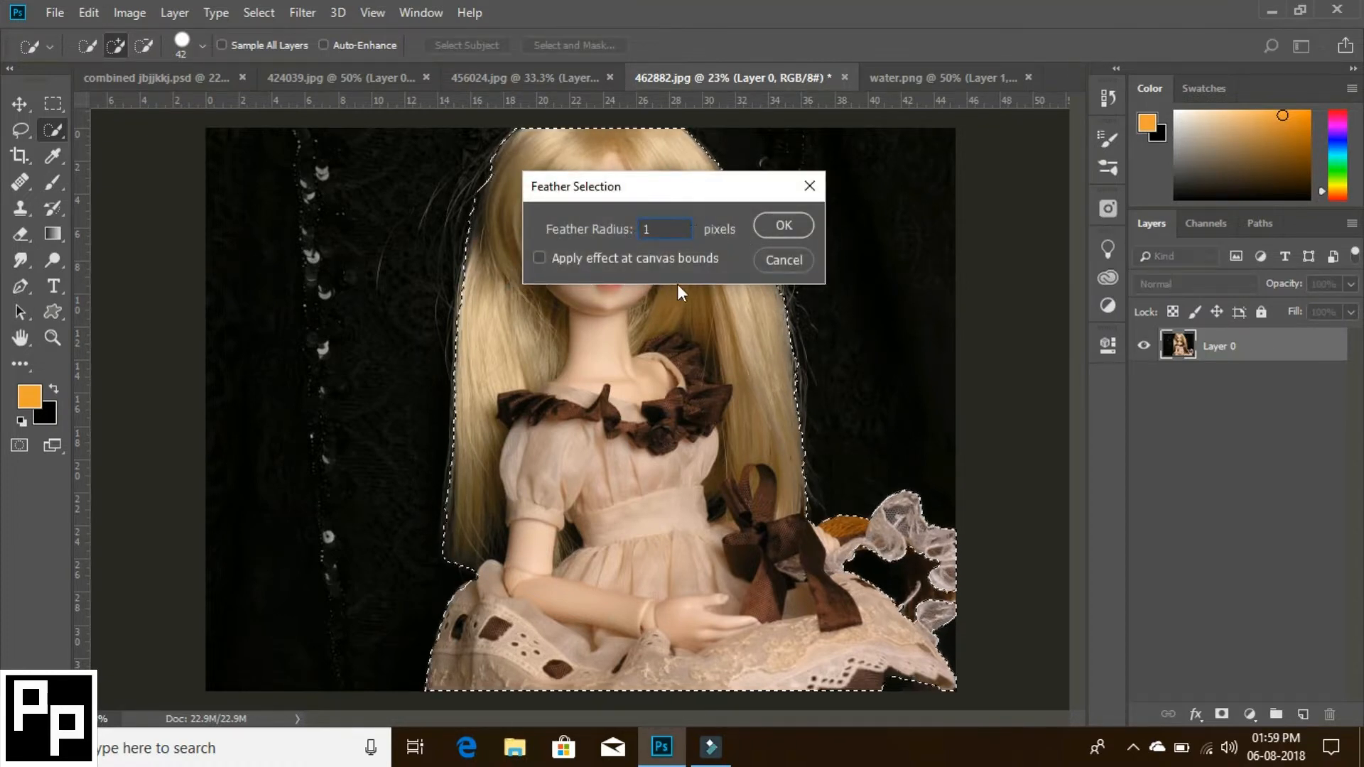
click(784, 228)
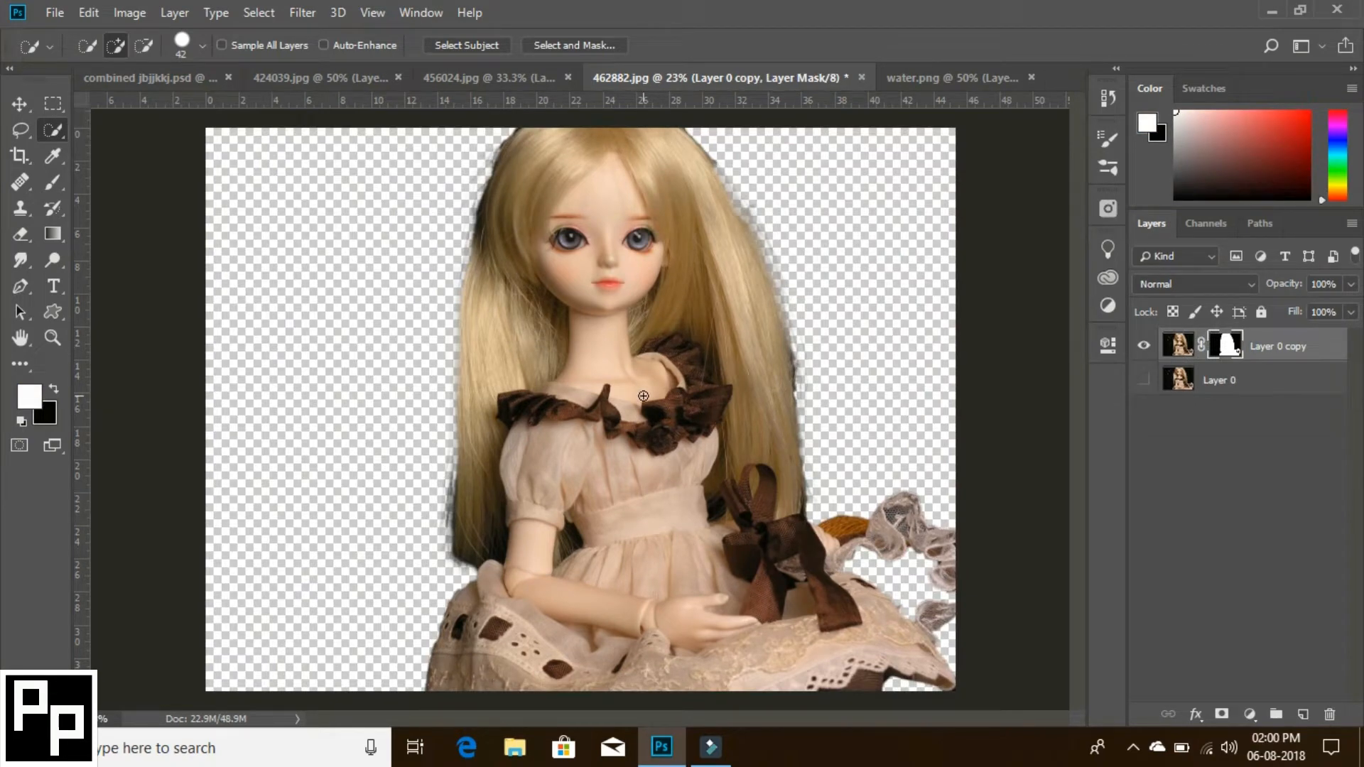
- Bring the masked doll into the combined PSD document and place its layer beneath the bulb layer in the bulb 1 group
key(v)
drag(643, 395, 297, 423)
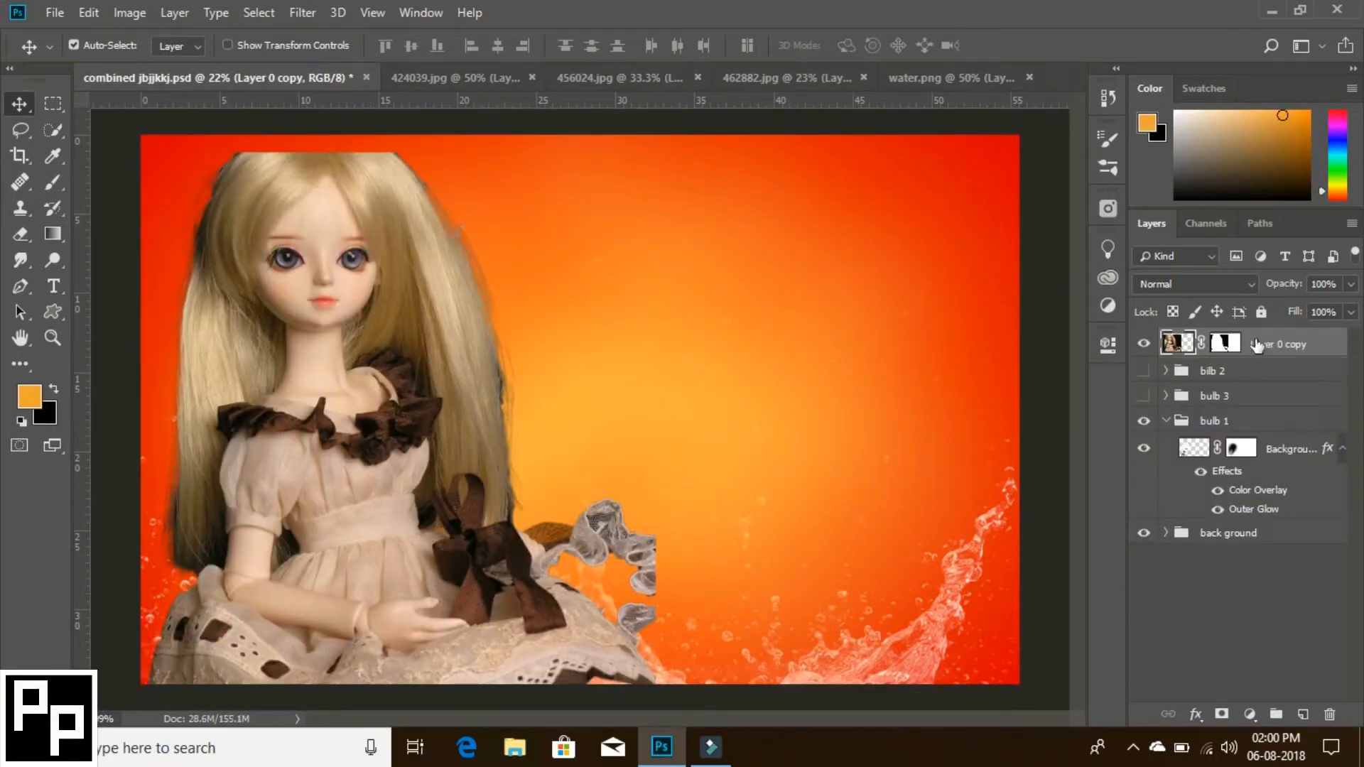
drag(1257, 345, 1242, 506)
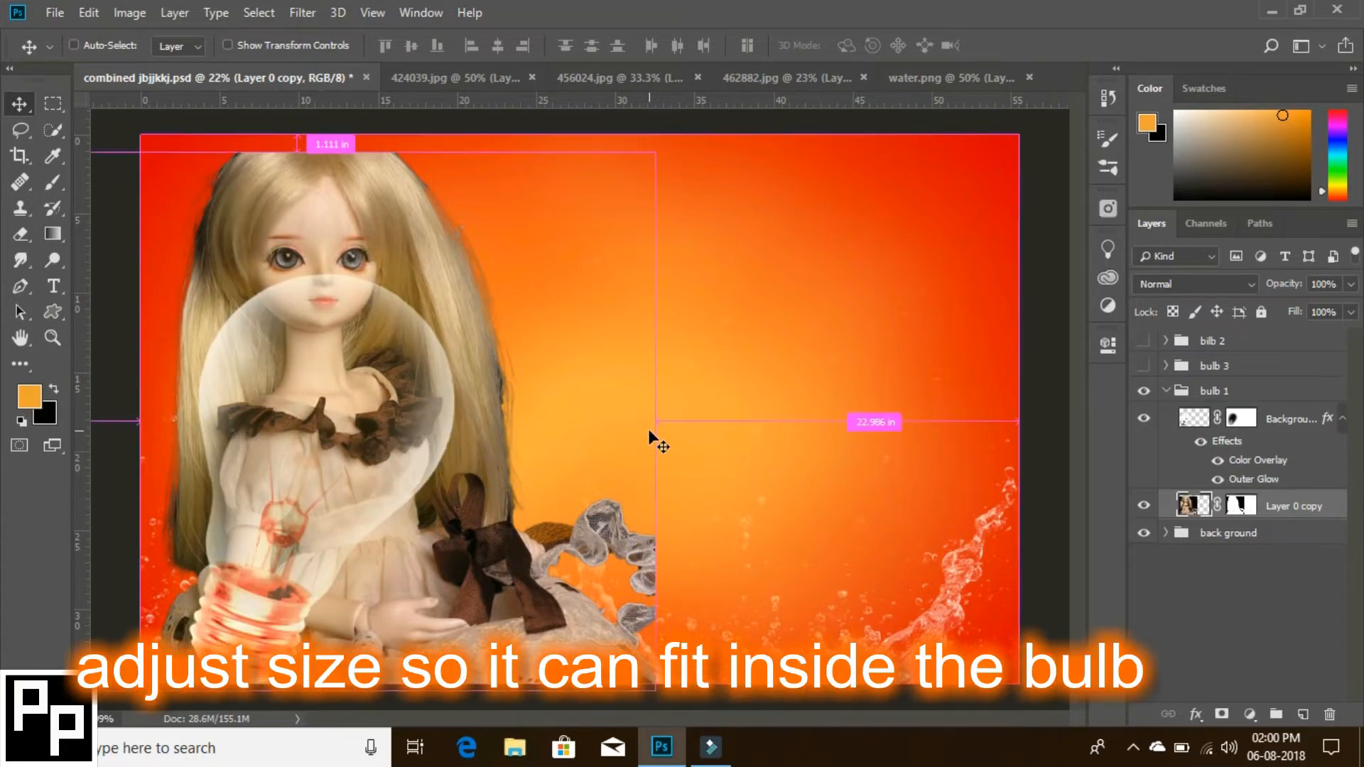
- Scale the doll down proportionally to about 69% over the bulb, and check the fit by toggling the layer's visibility
key(ctrl+t)
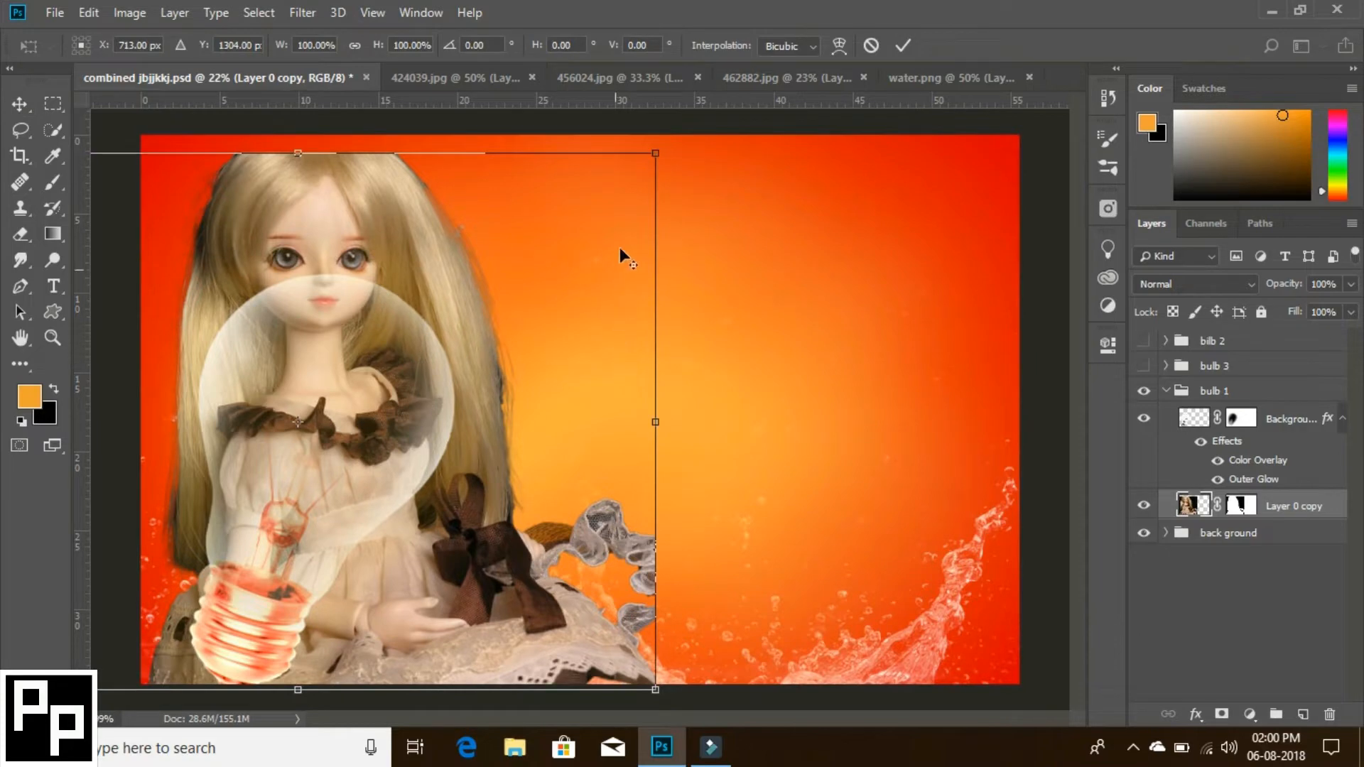
drag(655, 152, 565, 263)
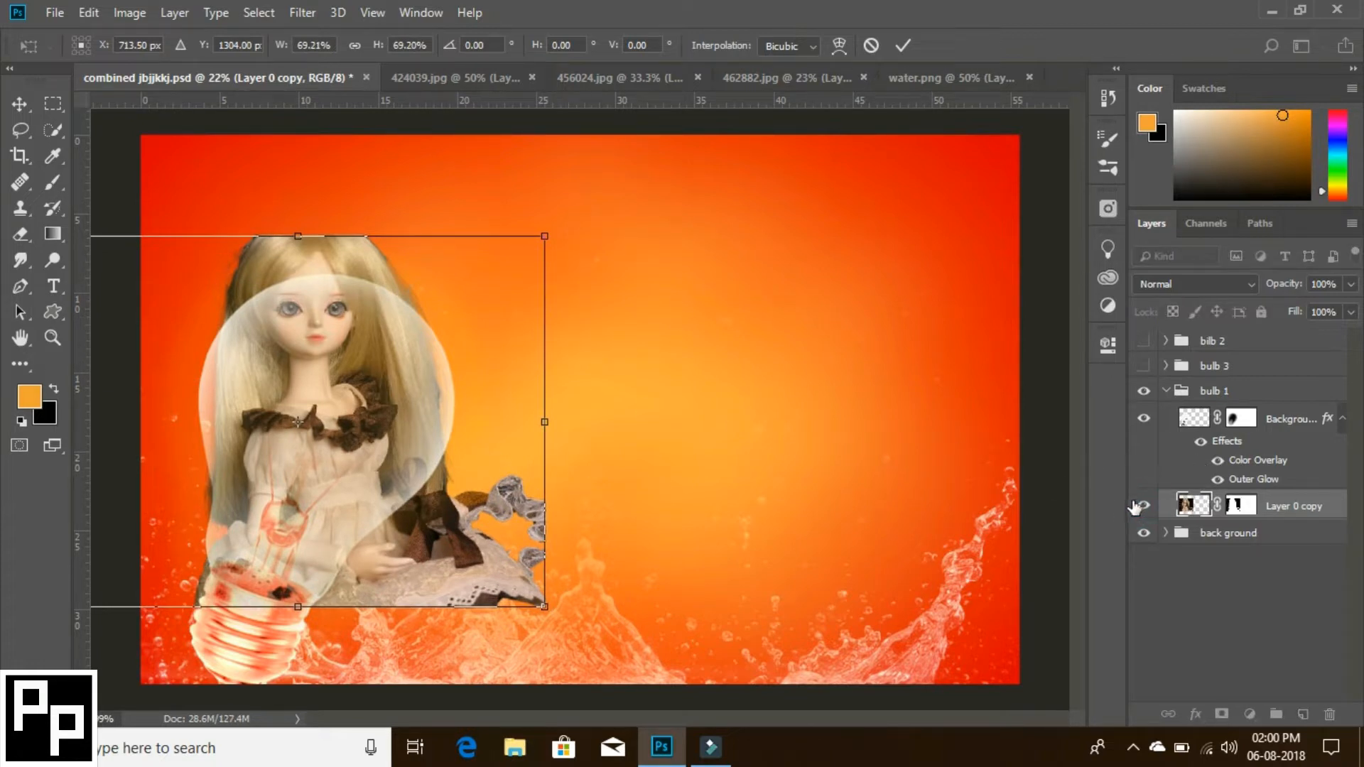
click(903, 46)
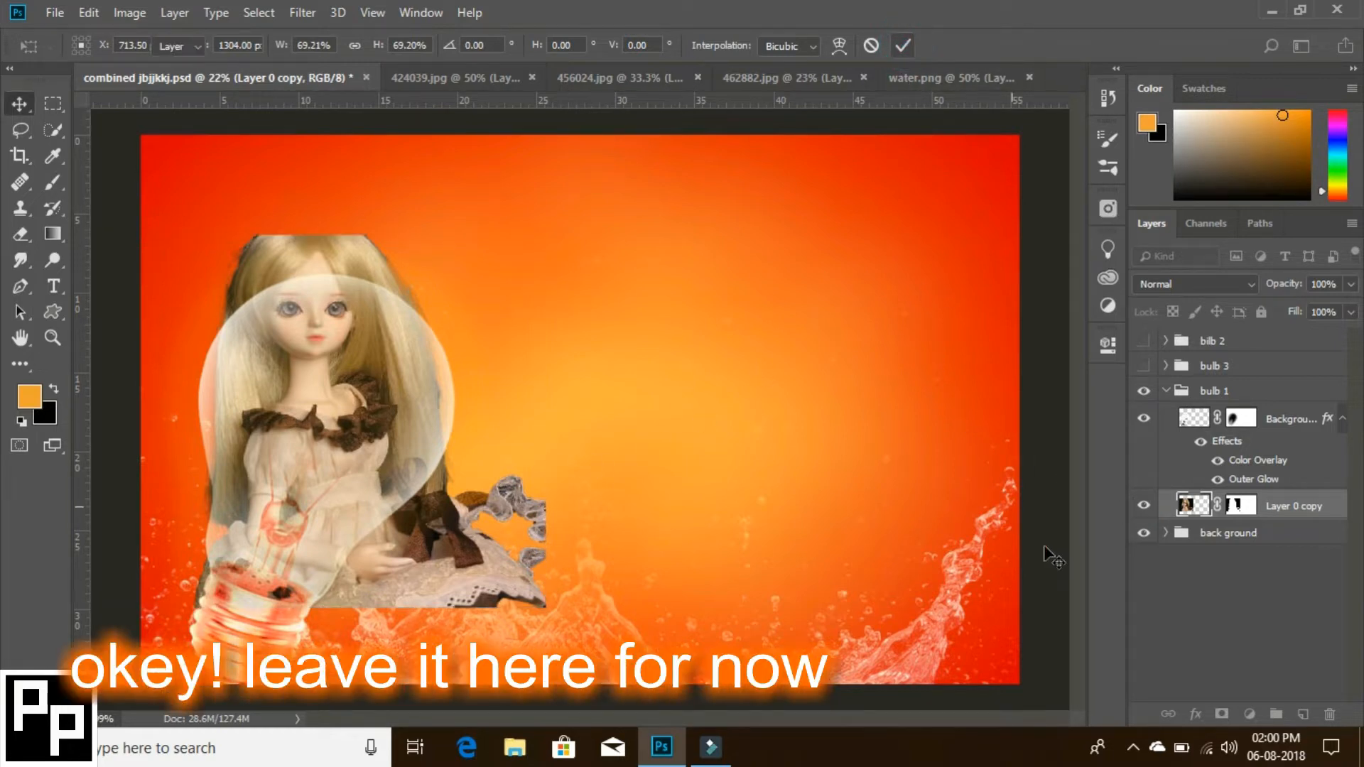
click(1143, 507)
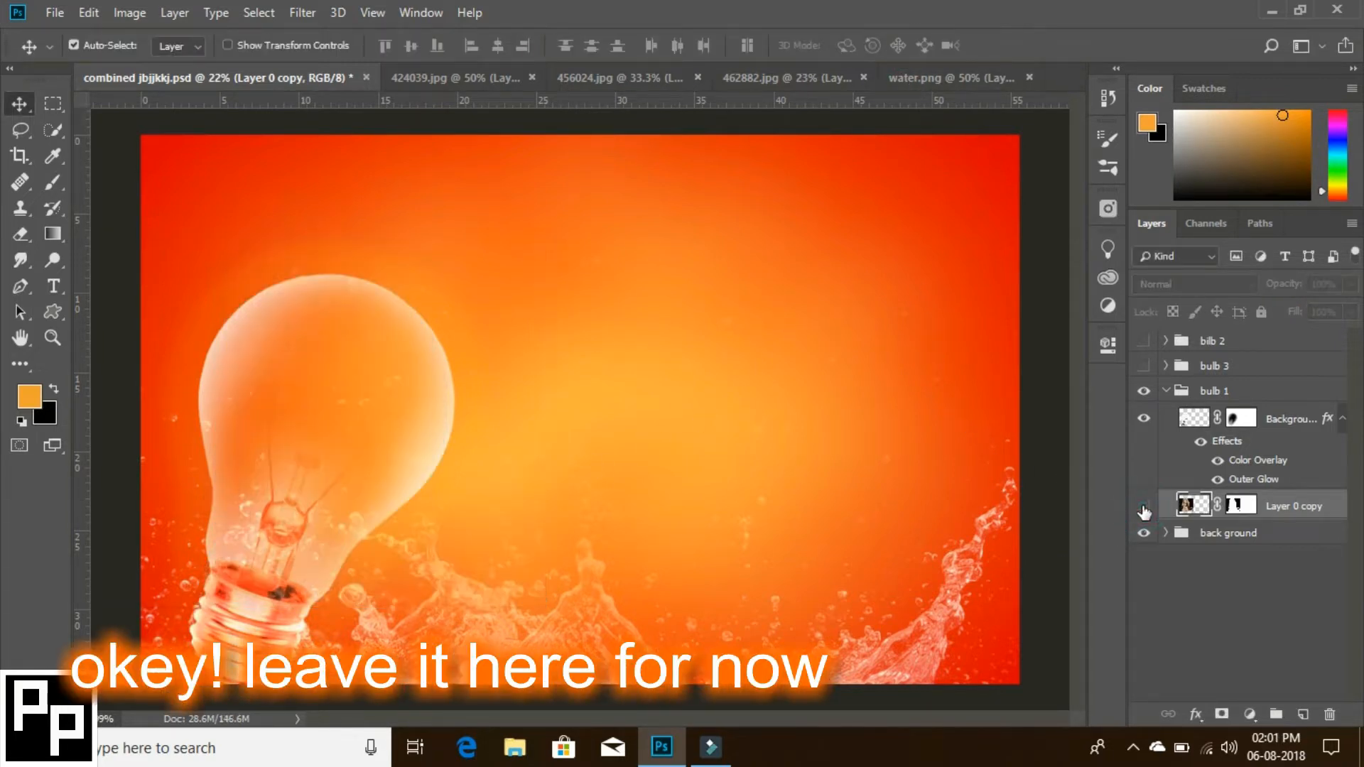
click(1144, 508)
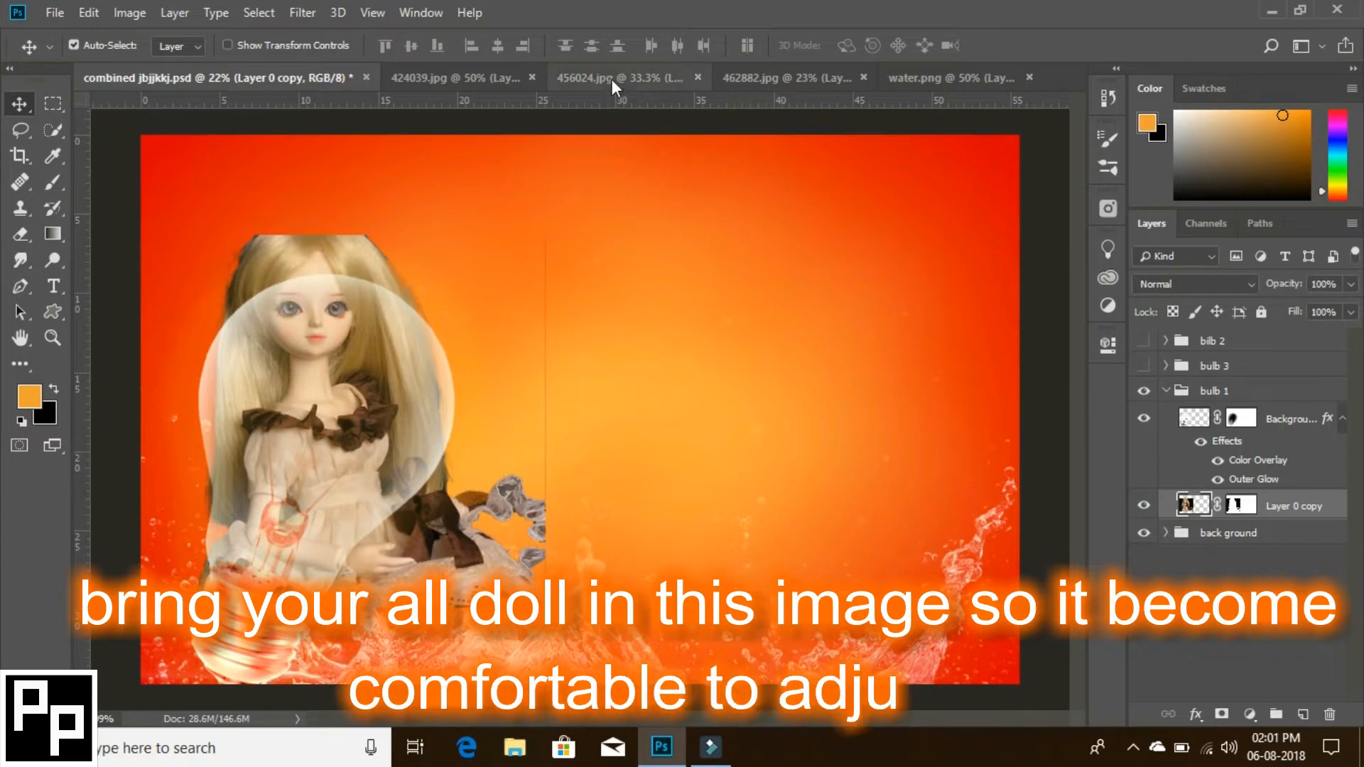
- Cut out the red-haired doll in 424039.jpg with Quick Selection and a layer mask, and bring it into the combined PSD document
click(474, 75)
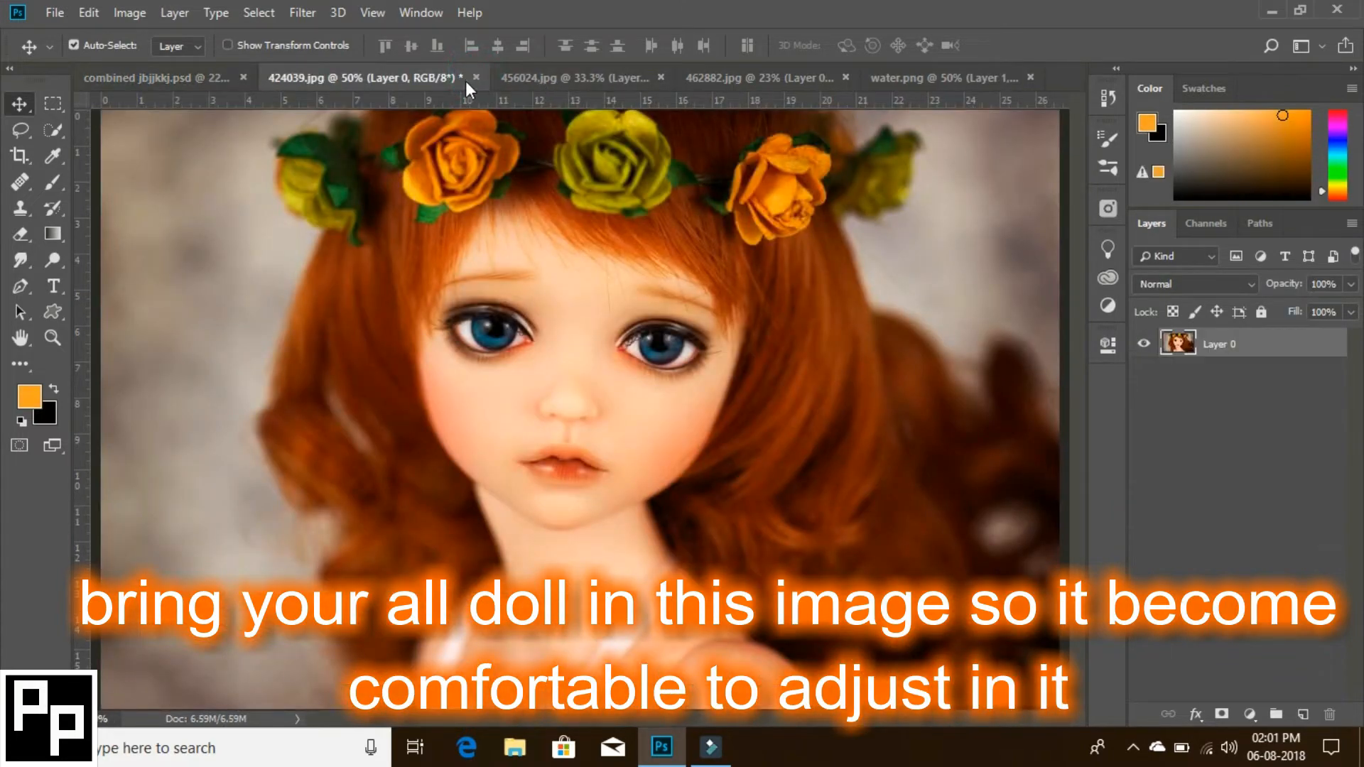
key(z)
alt+click(773, 310)
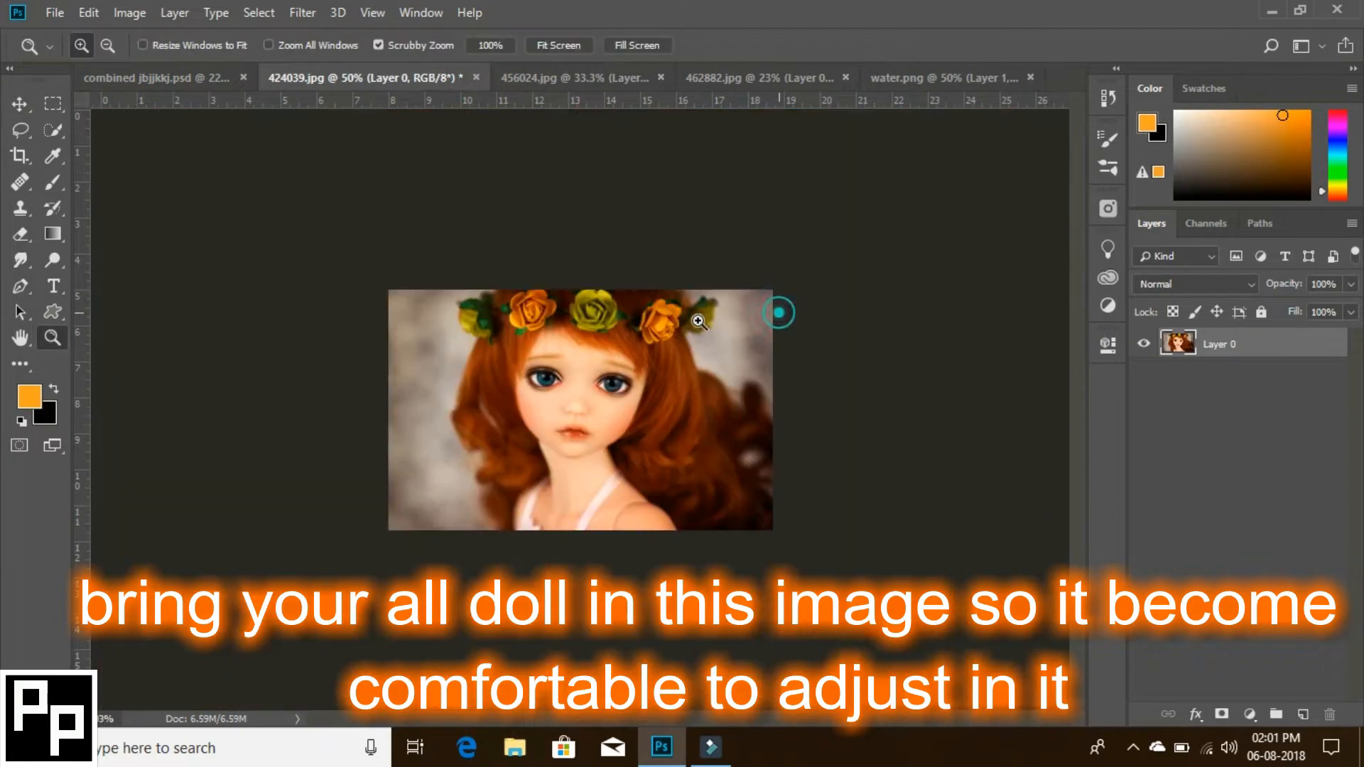
drag(726, 327, 732, 326)
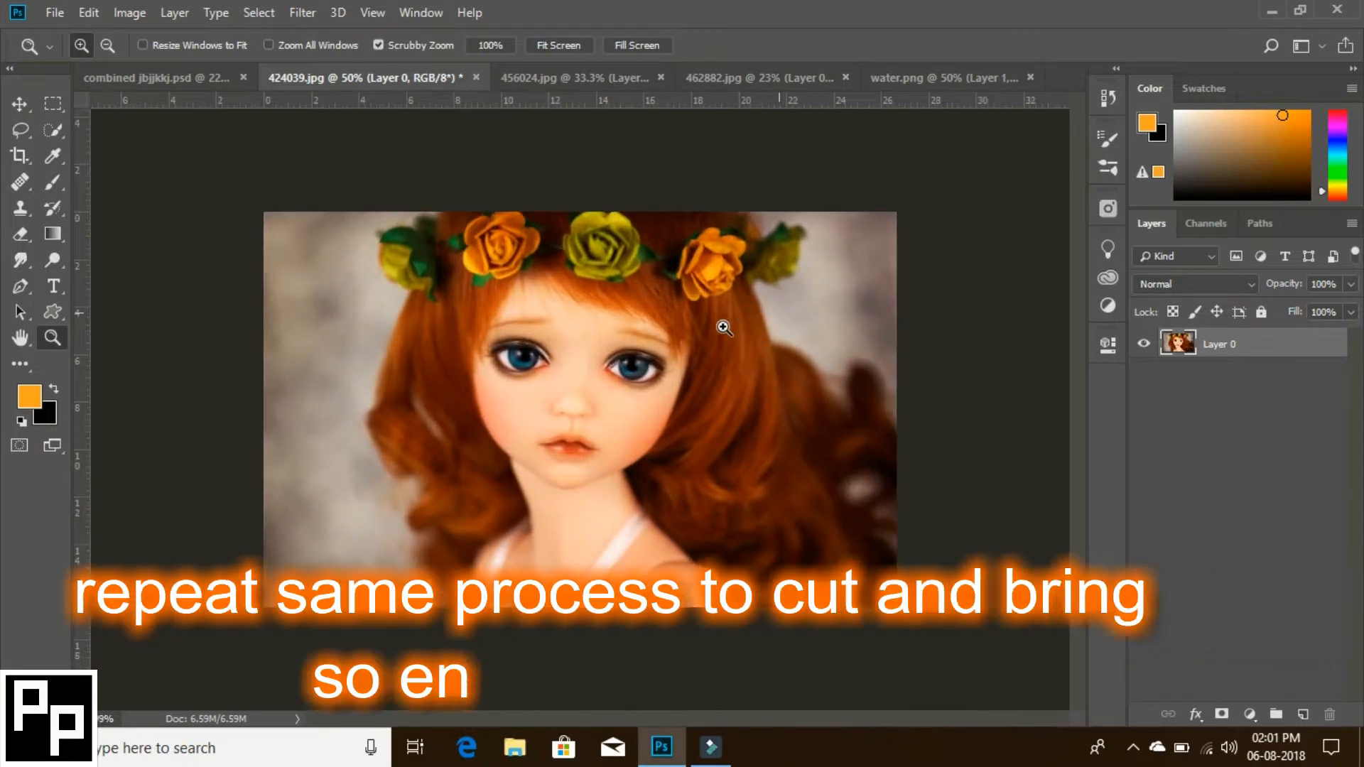
click(53, 130)
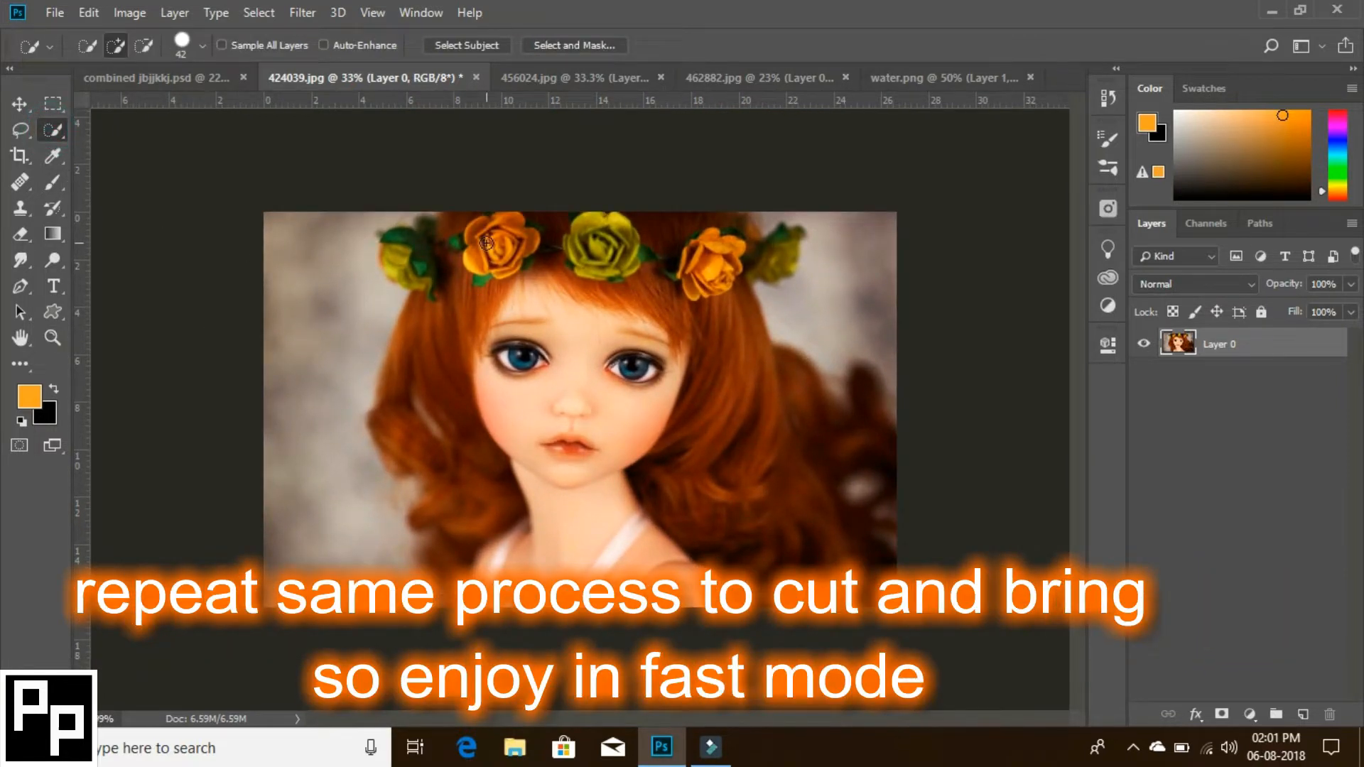
mouse_move(486, 243)
mouse_down()
mouse_move(436, 357)
mouse_move(431, 422)
mouse_move(476, 508)
mouse_move(646, 560)
mouse_up()
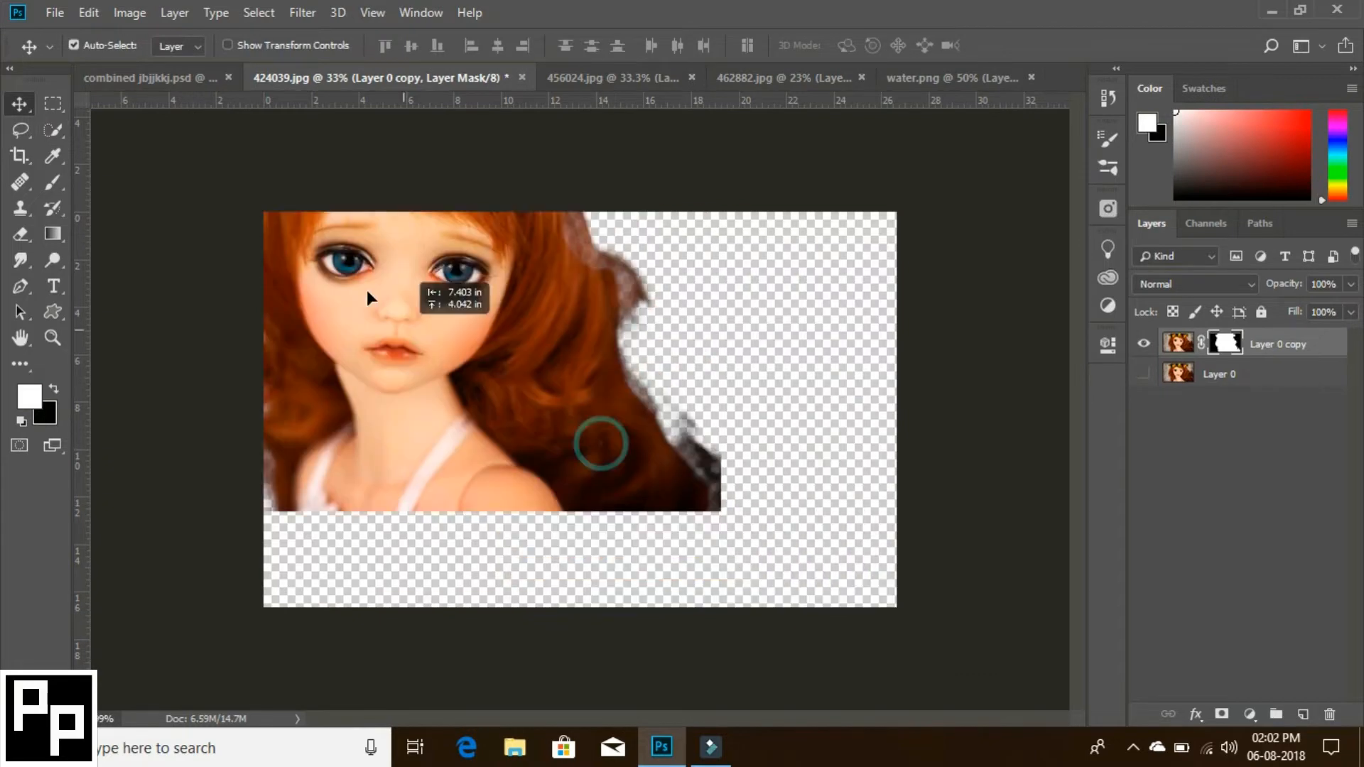
drag(365, 289, 706, 398)
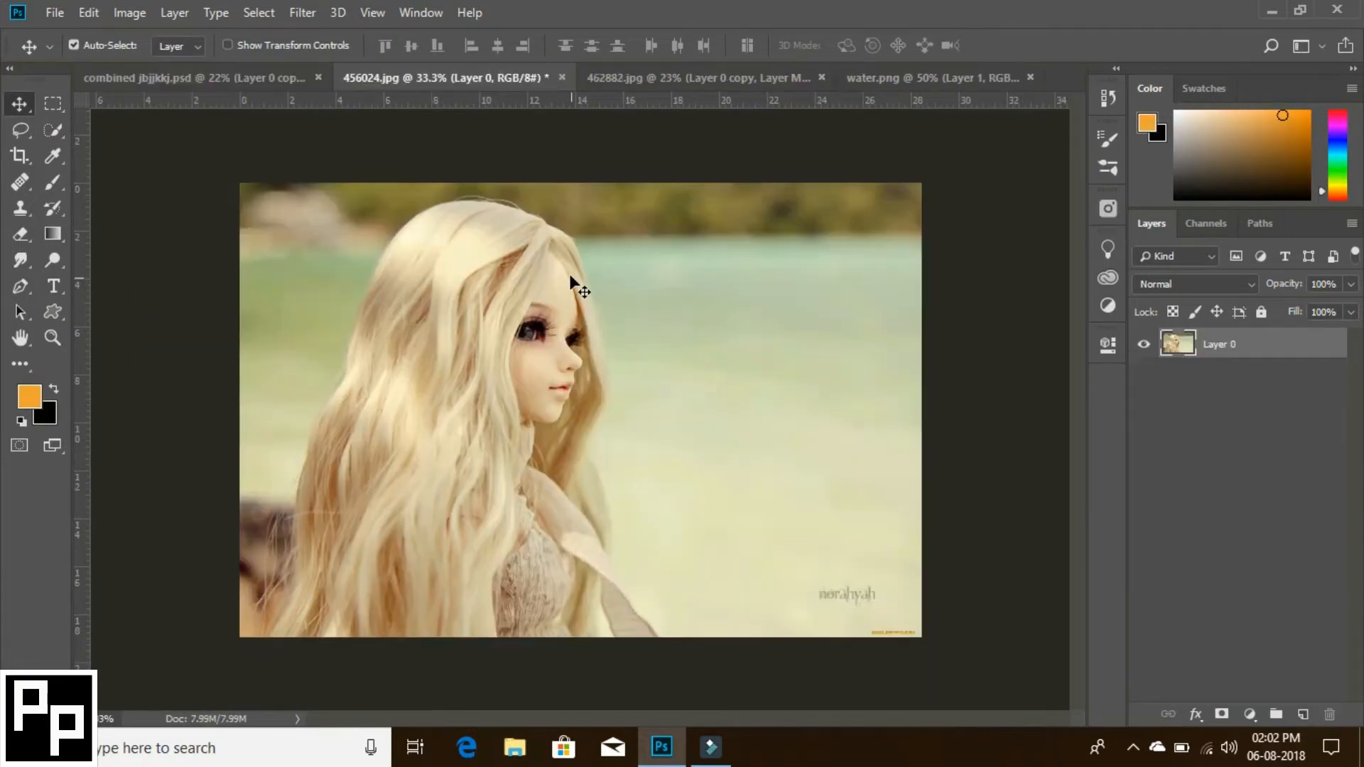
- Cut out the long-haired blonde doll in 456024.jpg with a layer mask and bring it into the combined PSD document
click(53, 130)
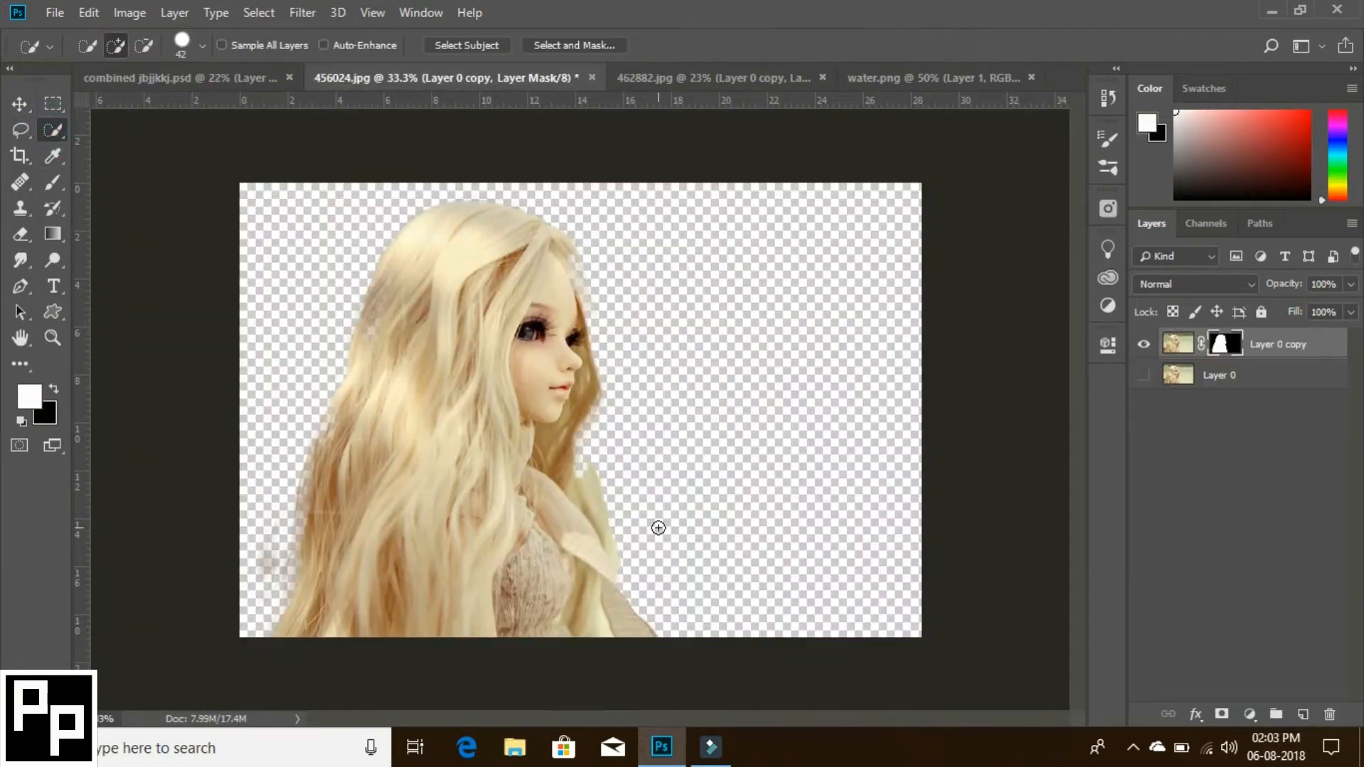
key(v)
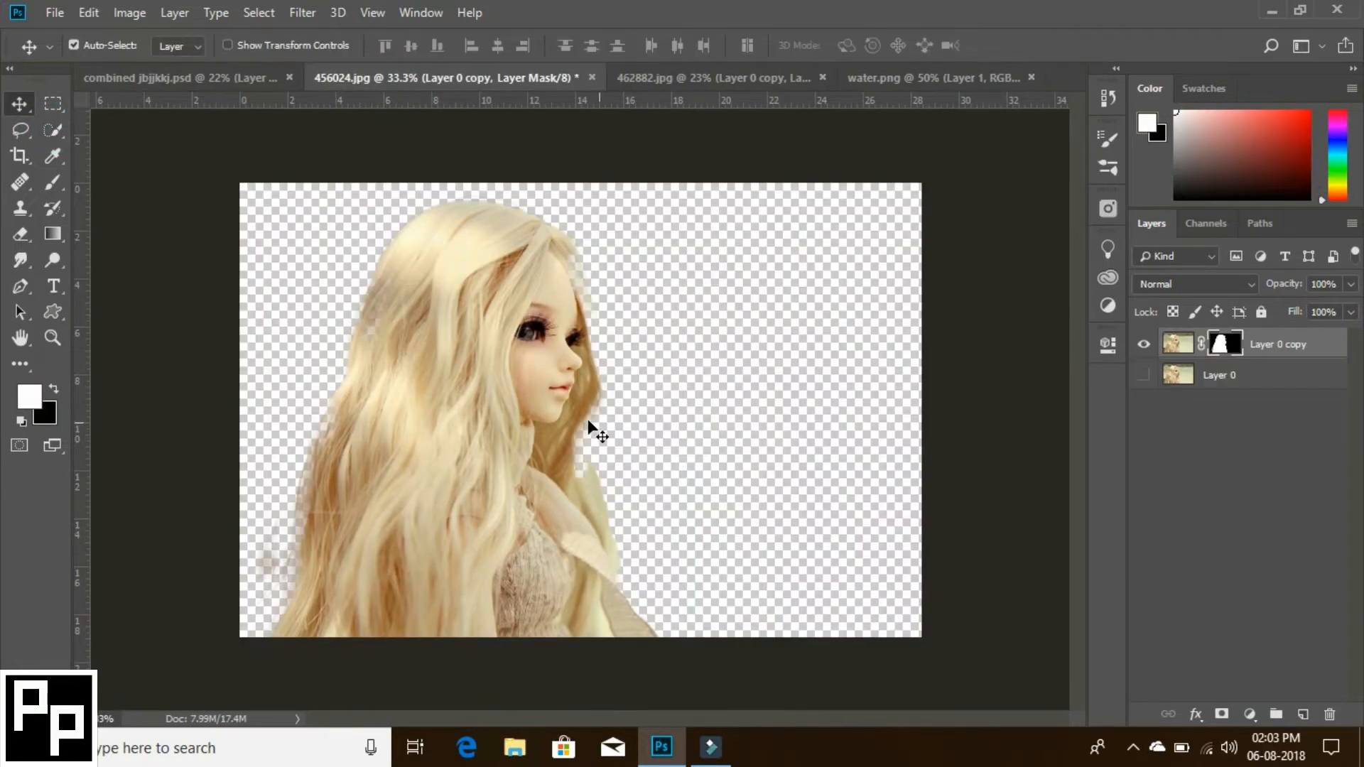
mouse_move(590, 426)
mouse_down()
mouse_move(233, 67)
mouse_move(263, 114)
mouse_up()
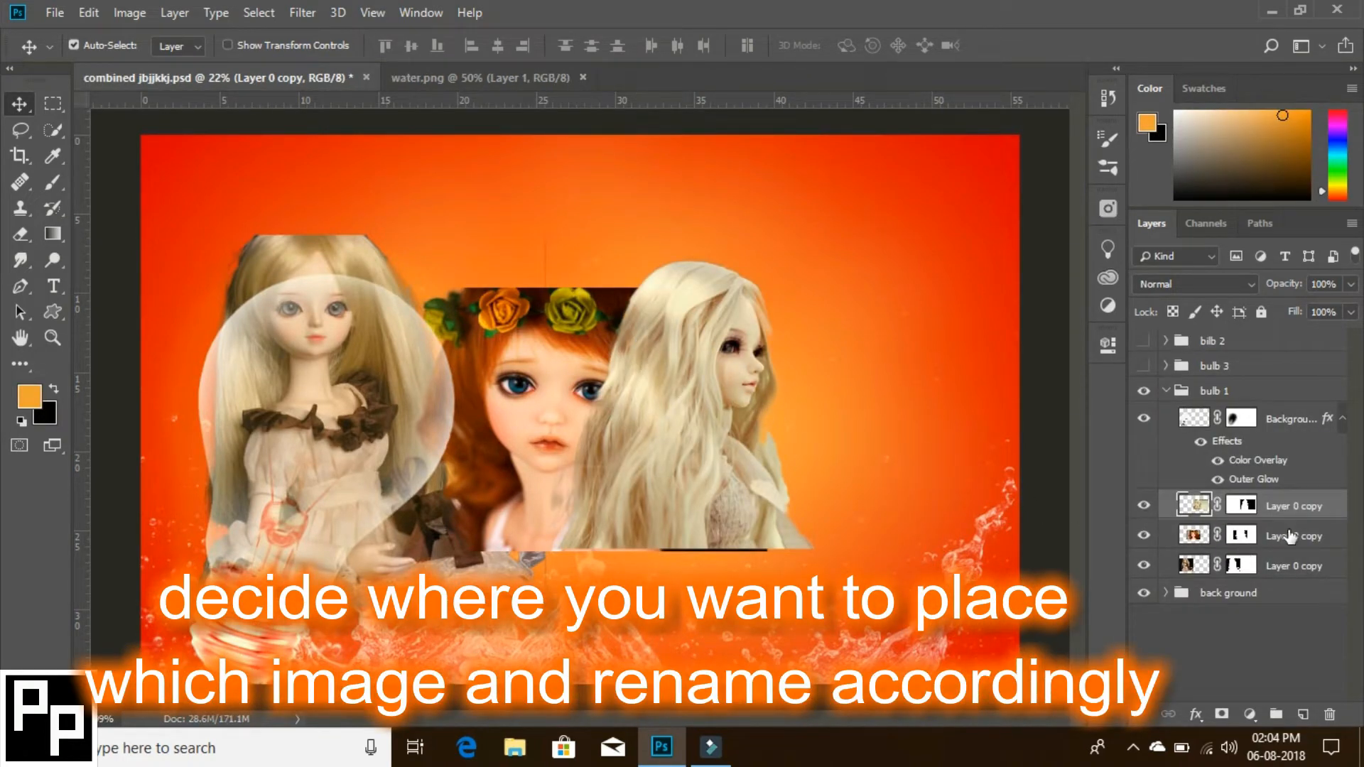
- Move the doll layers below the back ground group and rename the red-haired doll's layer as bulb 3
drag(1288, 508, 1276, 613)
drag(1285, 505, 1270, 611)
double_click(1264, 559)
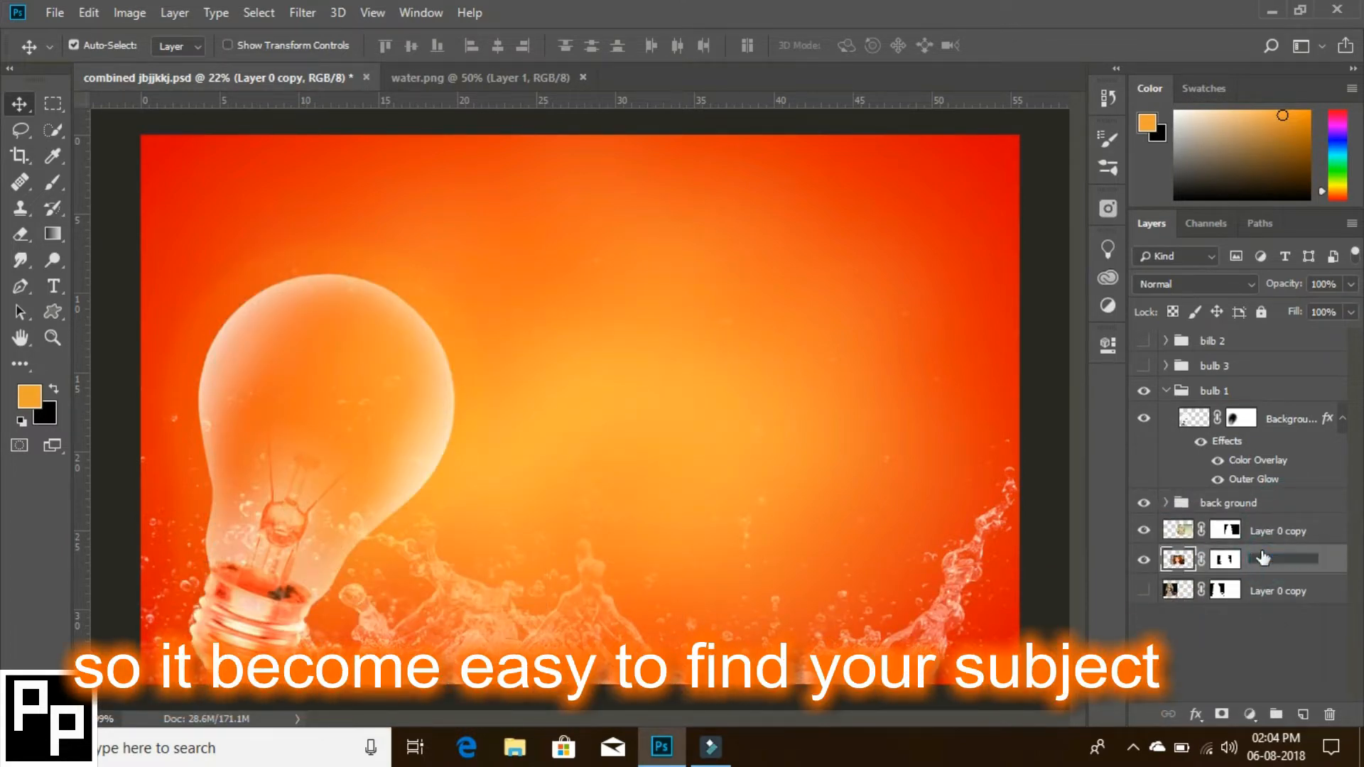
text(bulb 3)
key(Return)
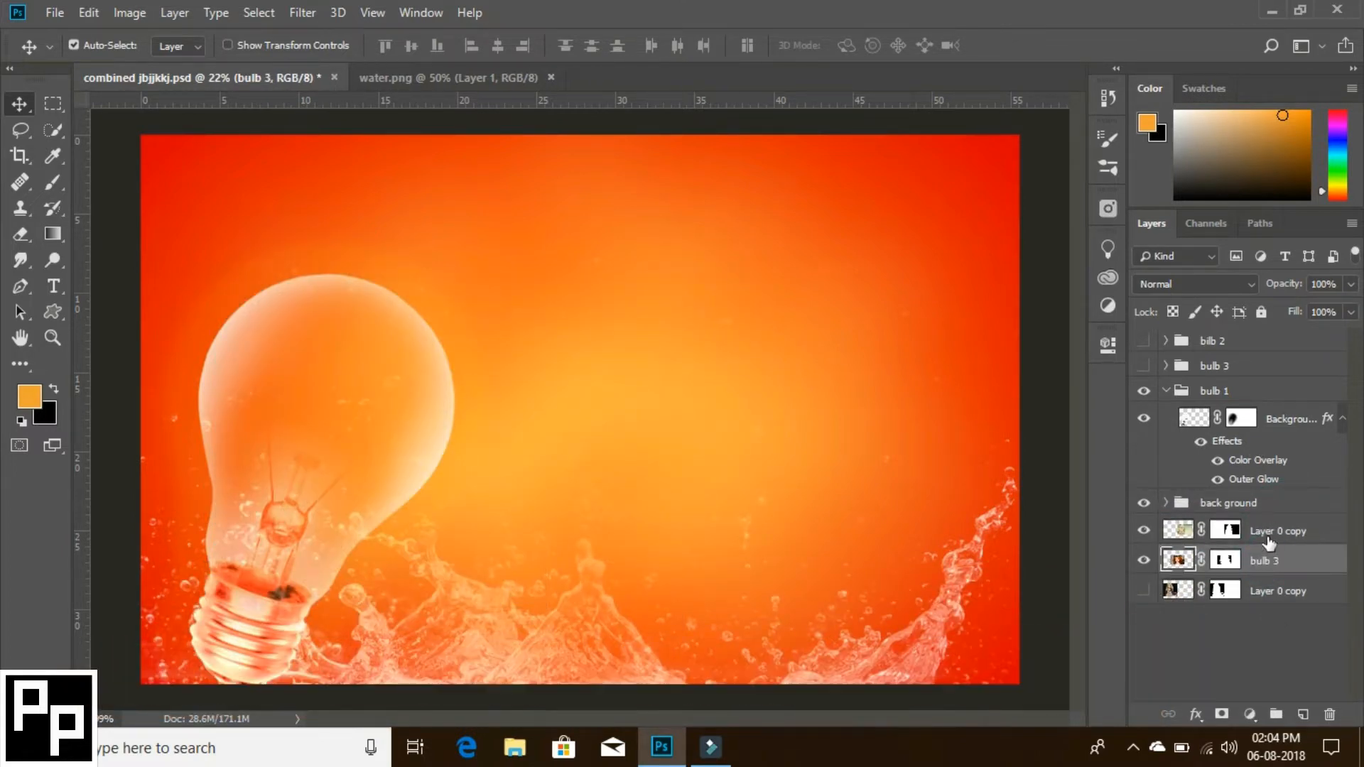
- Rename the bottom Layer 0 copy as bulb 2 and the blonde doll's Layer 0 copy below the back ground group as bulb 1
double_click(1268, 591)
text(bulb 2)
key(Return)
double_click(1269, 531)
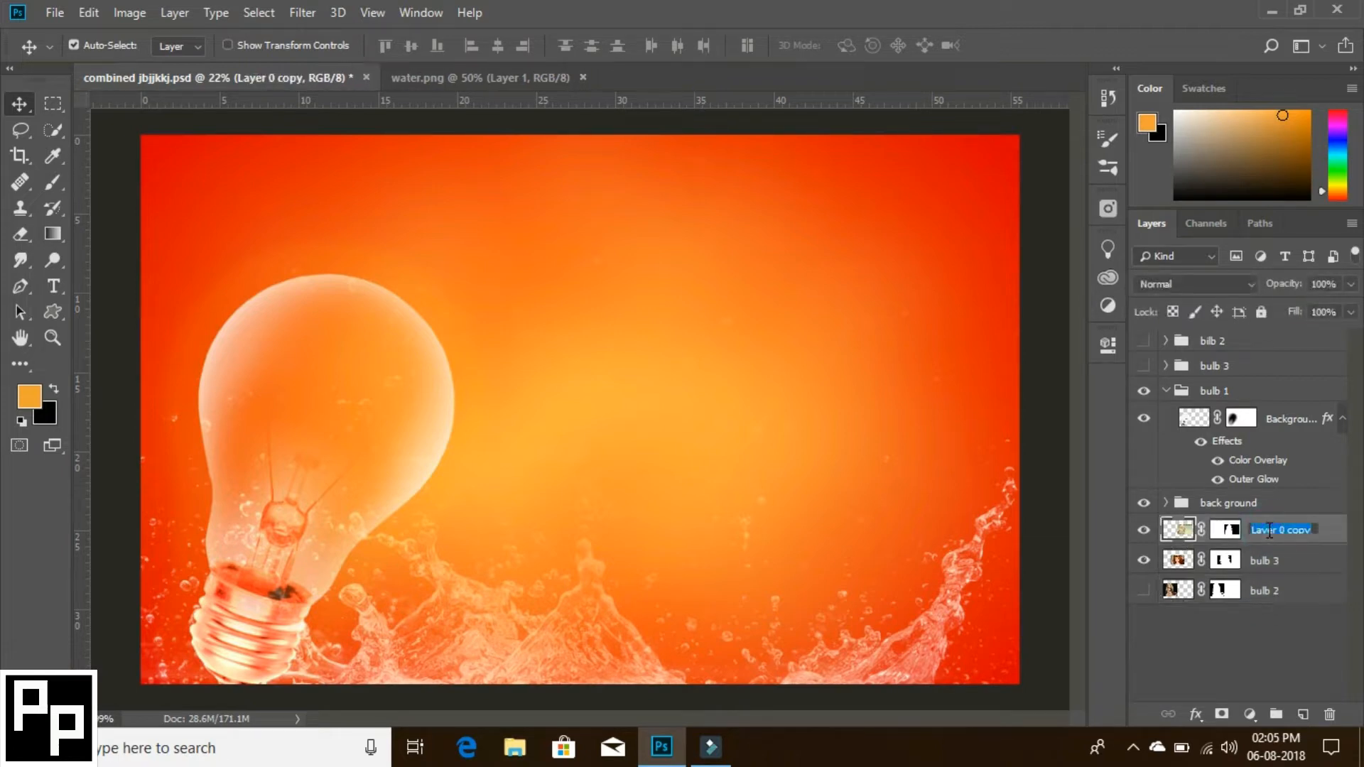
text(bulb 1)
key(Return)
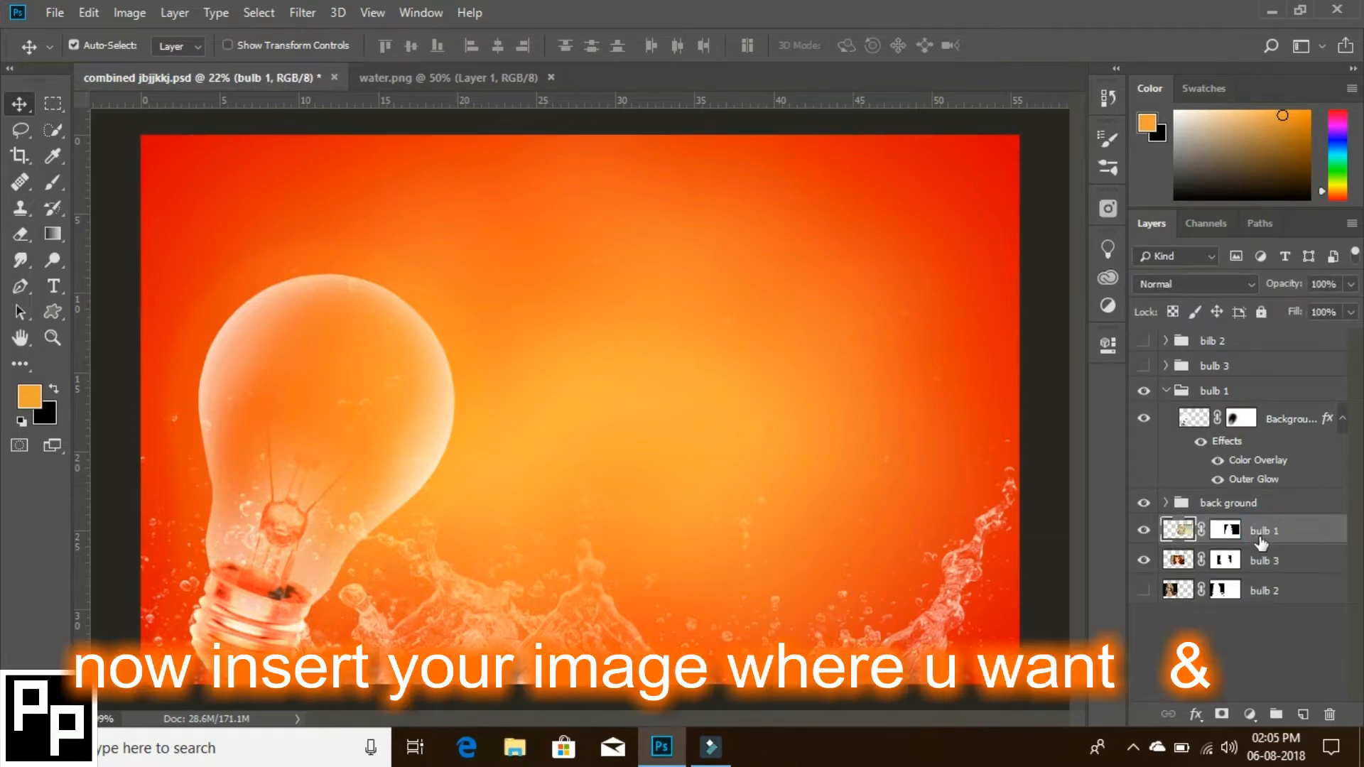
- Put the bulb 1 doll layer inside the bulb 1 group beneath the bulb, and position the doll over the bulb
drag(1257, 540, 1257, 493)
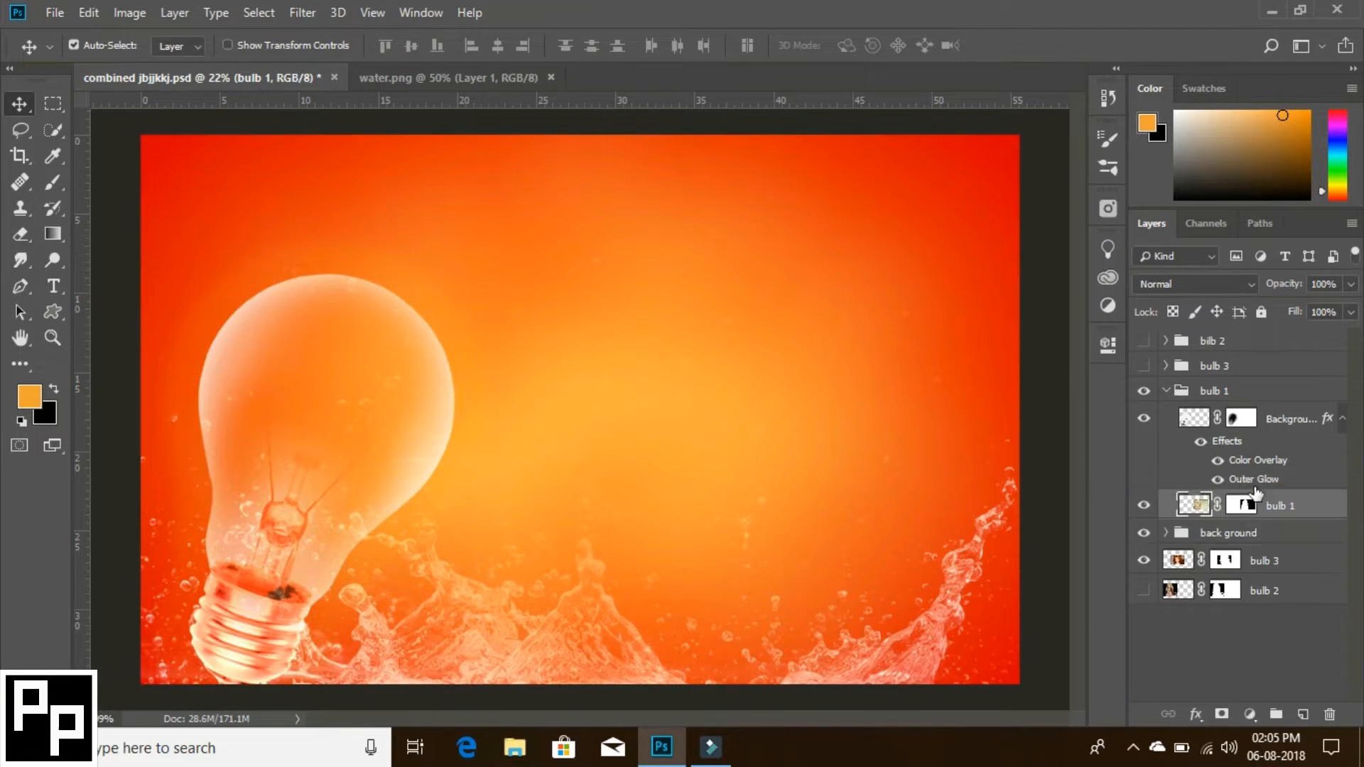
drag(699, 441, 332, 483)
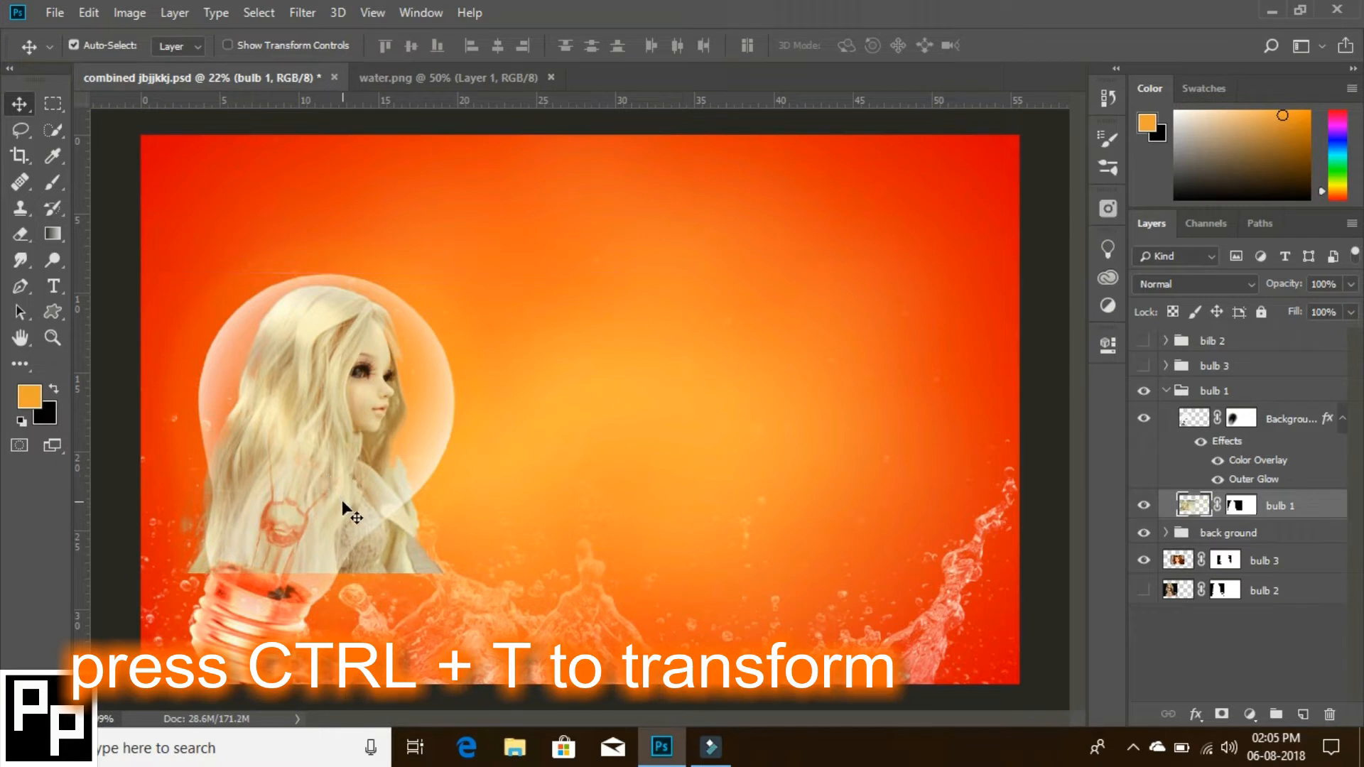
- Free-transform the doll to a slightly larger size, rotate it about 6.4° clockwise, nudge it down and apply the transform
key(ctrl)
key(ctrl+t)
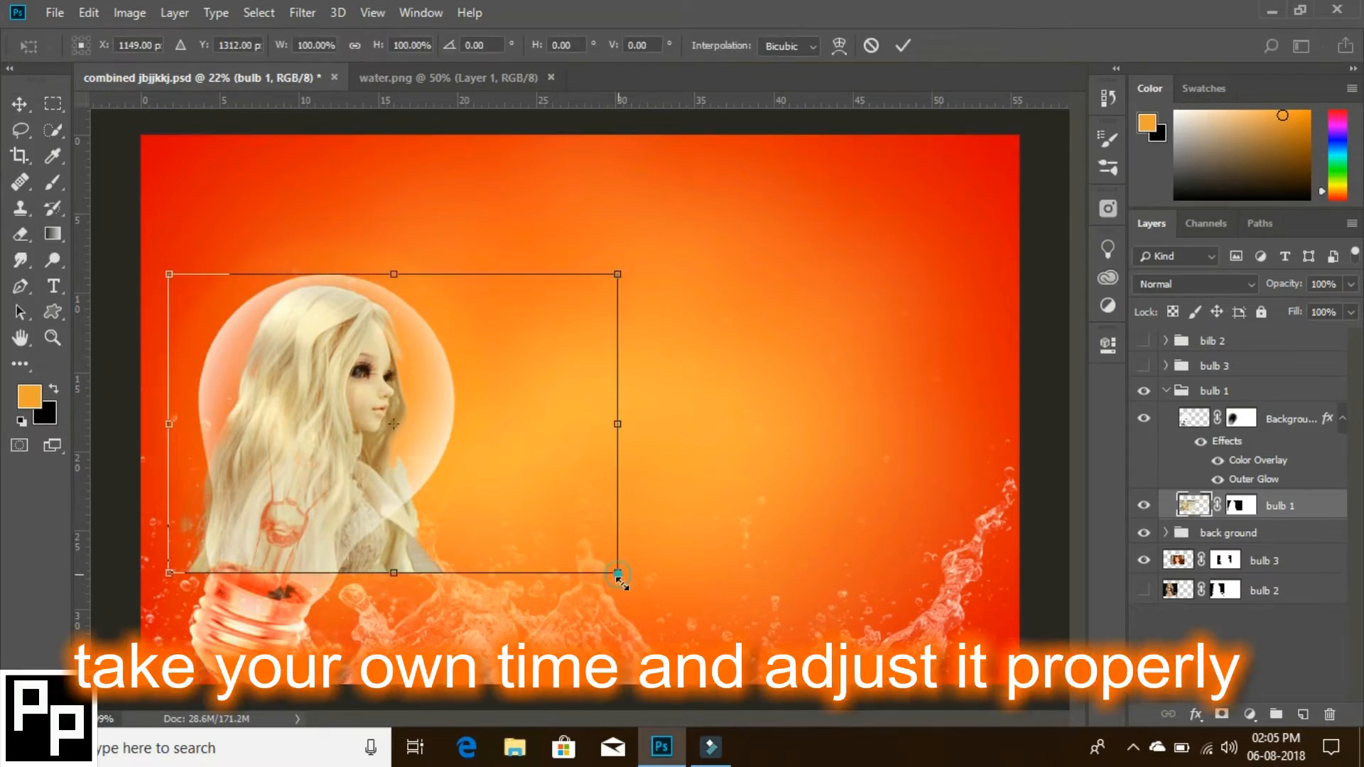
drag(618, 573, 657, 609)
drag(675, 268, 682, 306)
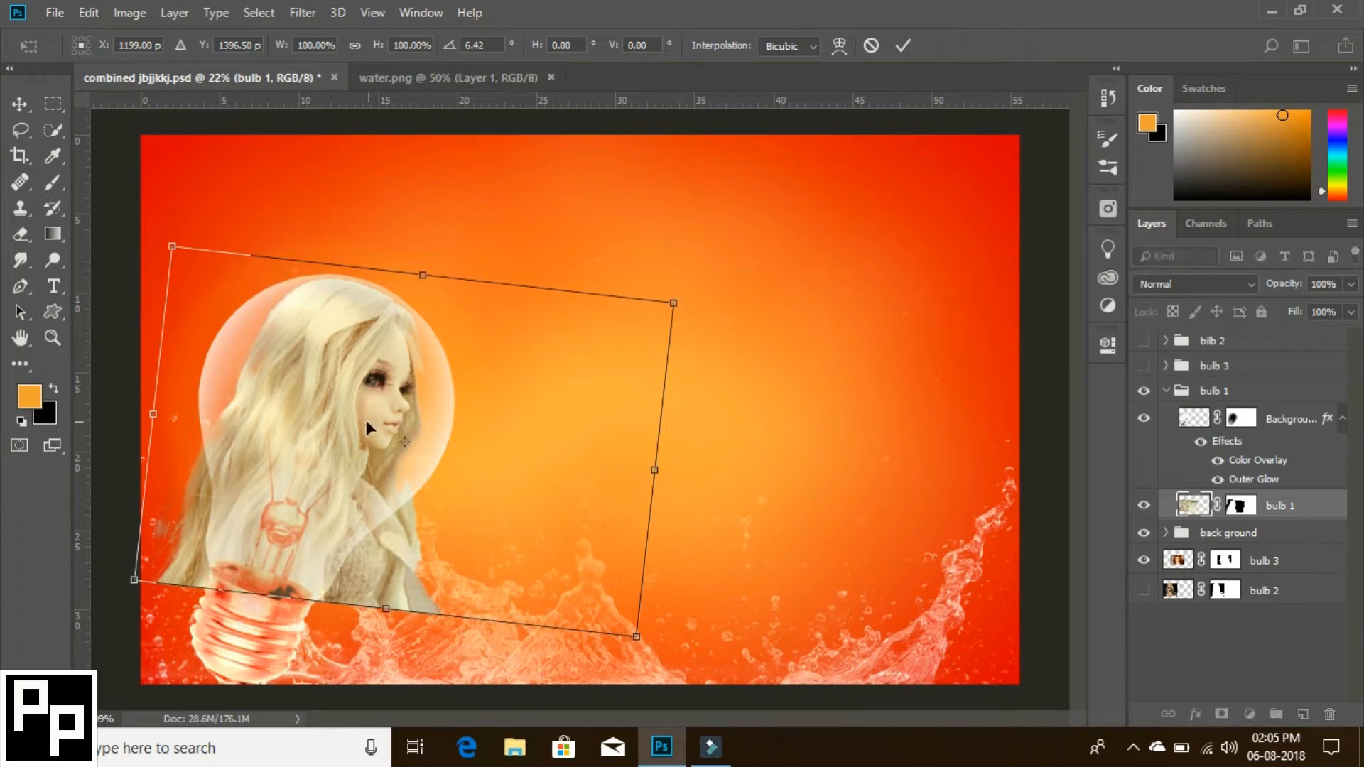
key(Down)
key(Down)
key(Down)
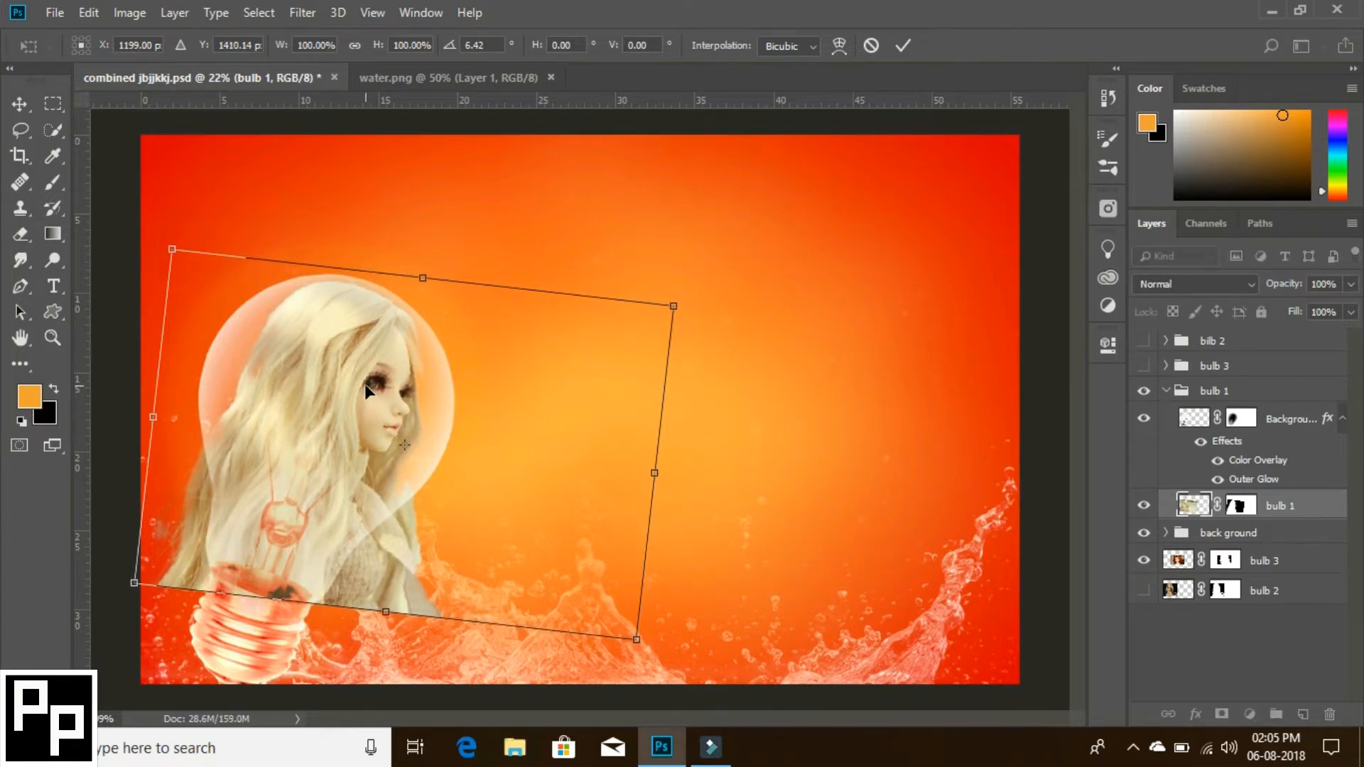
click(903, 46)
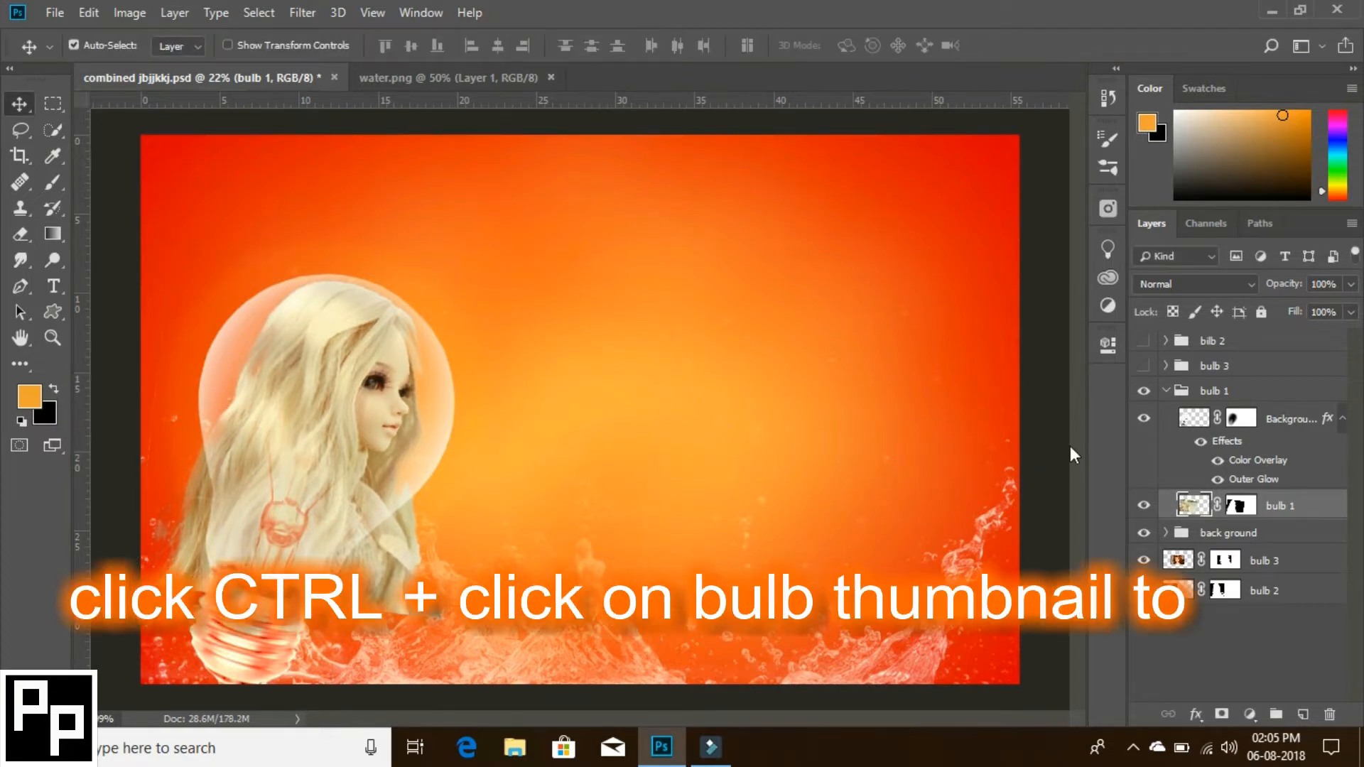
- Load the bulb layer's outline as a selection, invert it, and cut away the parts of the doll outside the bulb
ctrl+click(1186, 421)
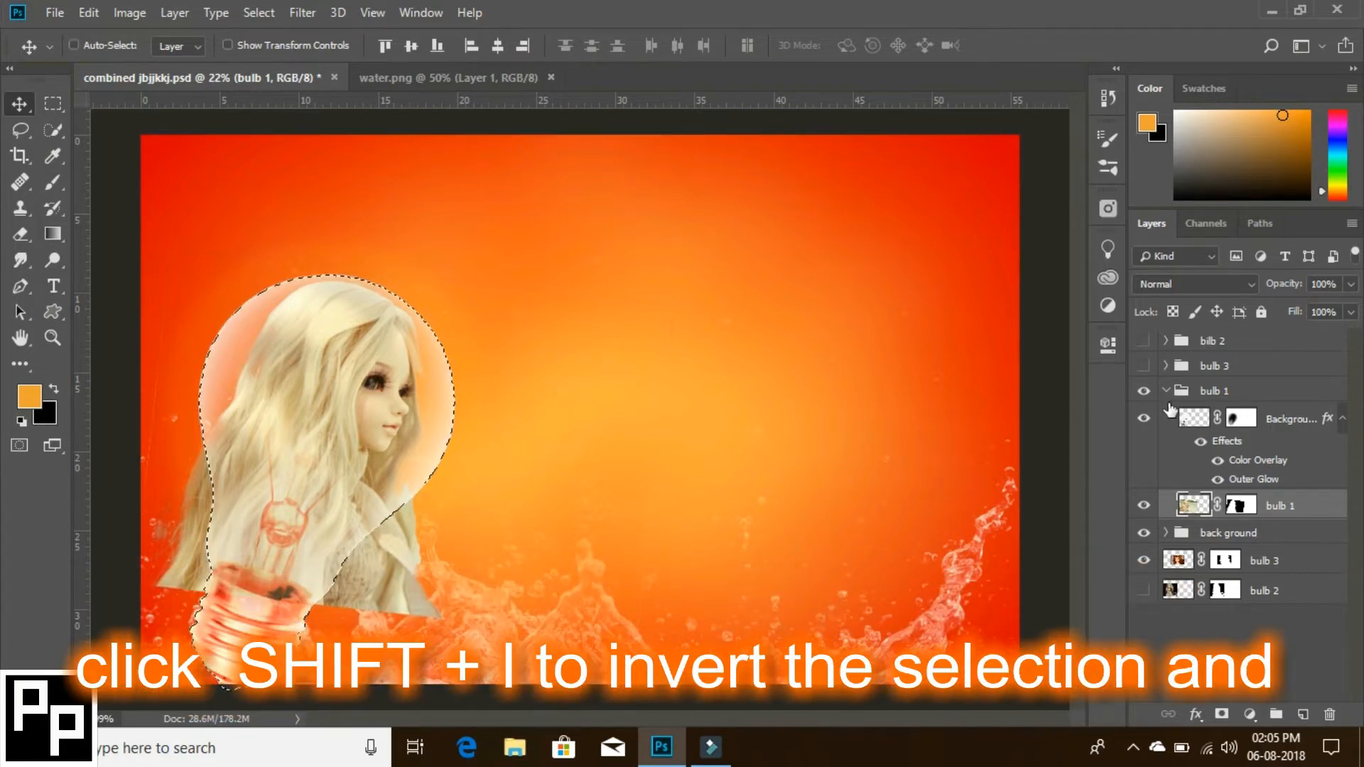
key(ctrl+shift+i)
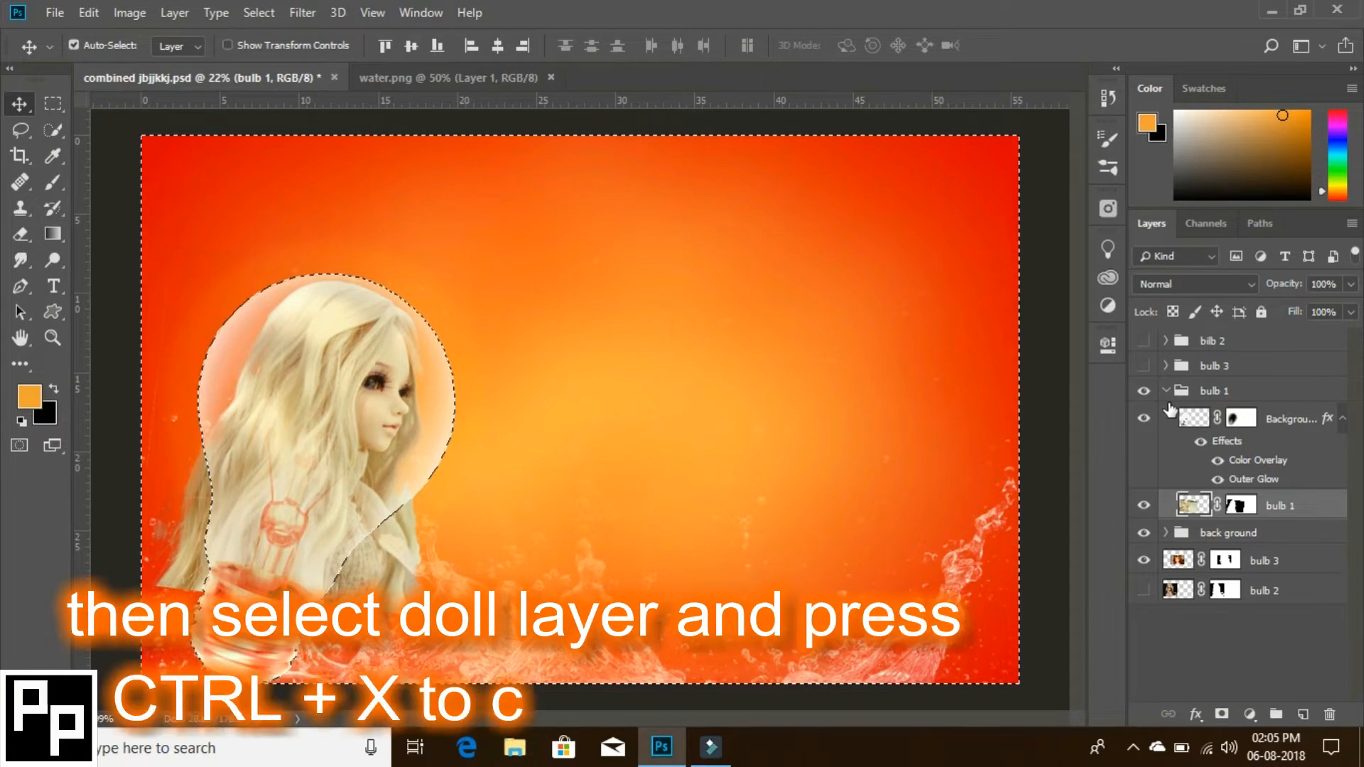
key(ctrl+x)
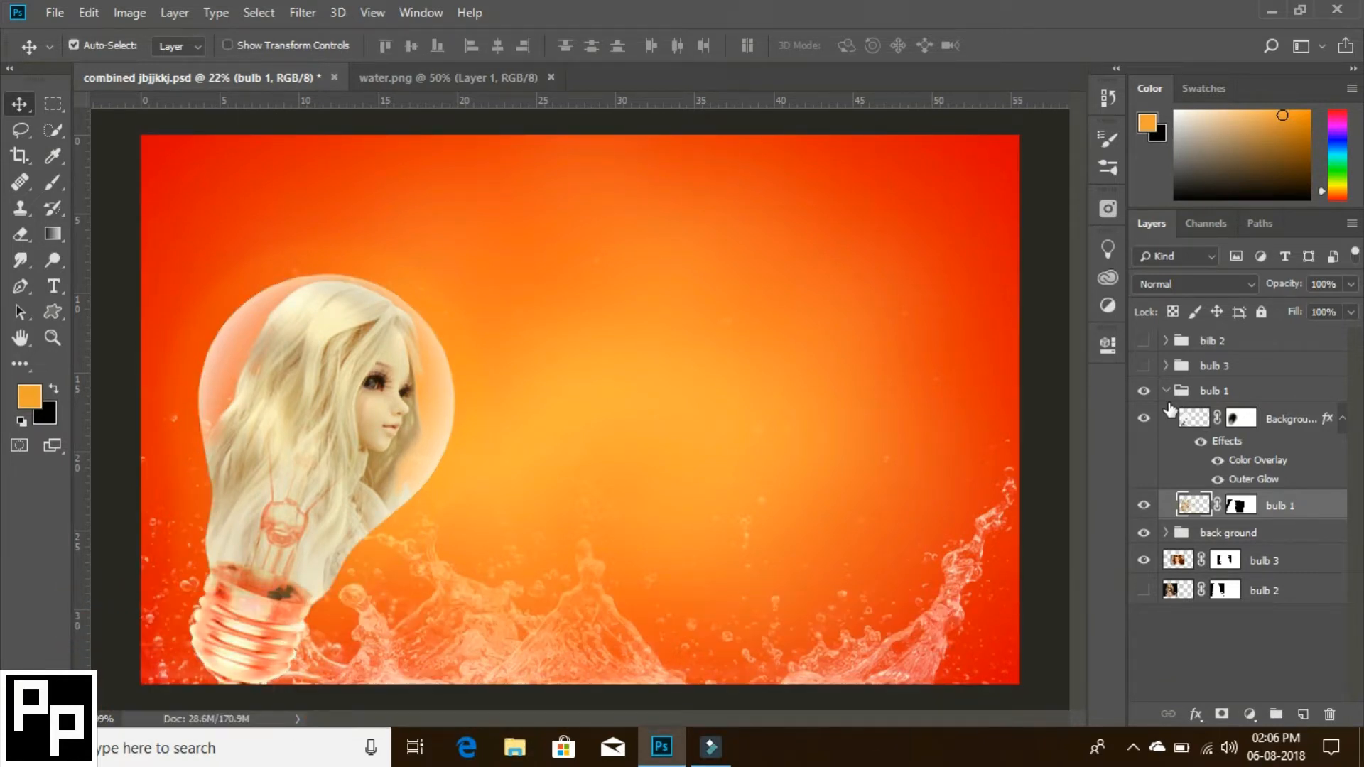
- Soften the doll's lower edge along the bulb's neck by painting black on the bulb 1 mask with a size 99 brush at 53% opacity
click(1240, 505)
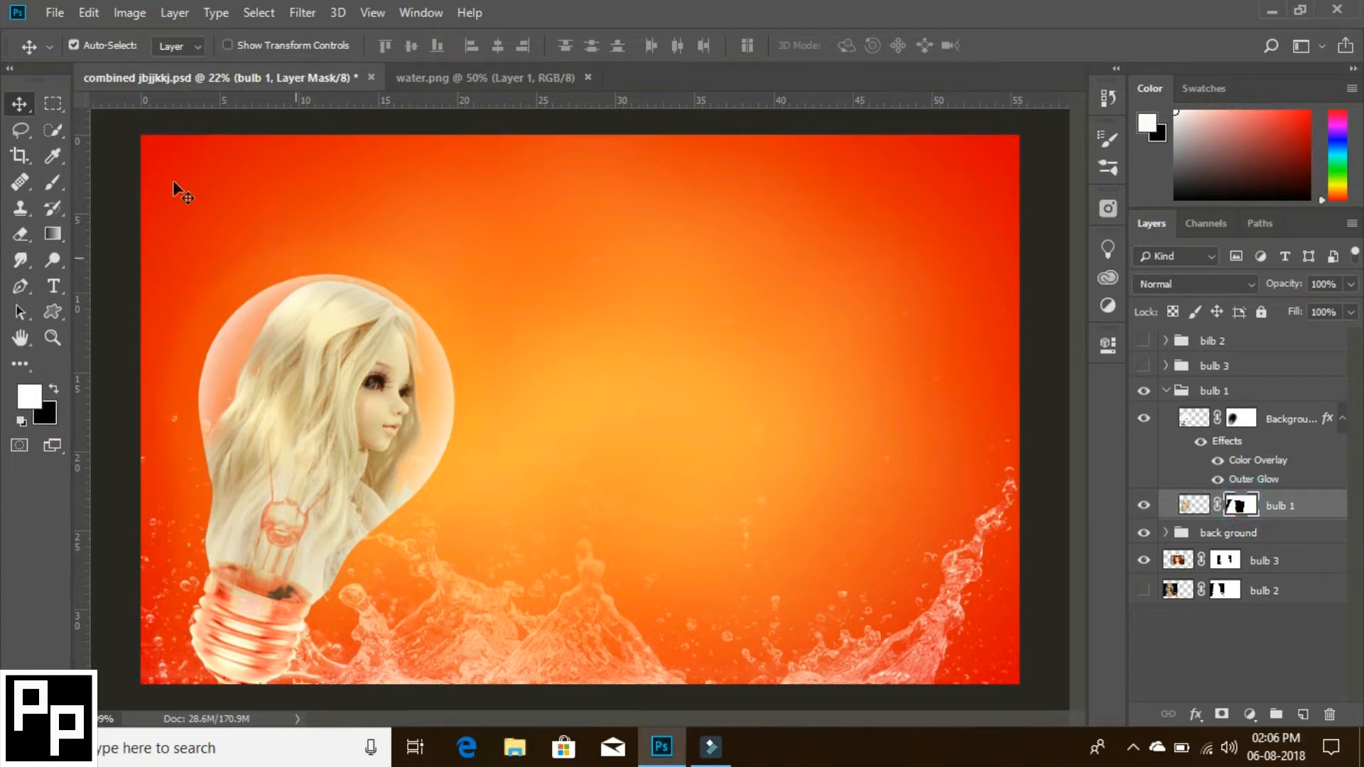
click(53, 182)
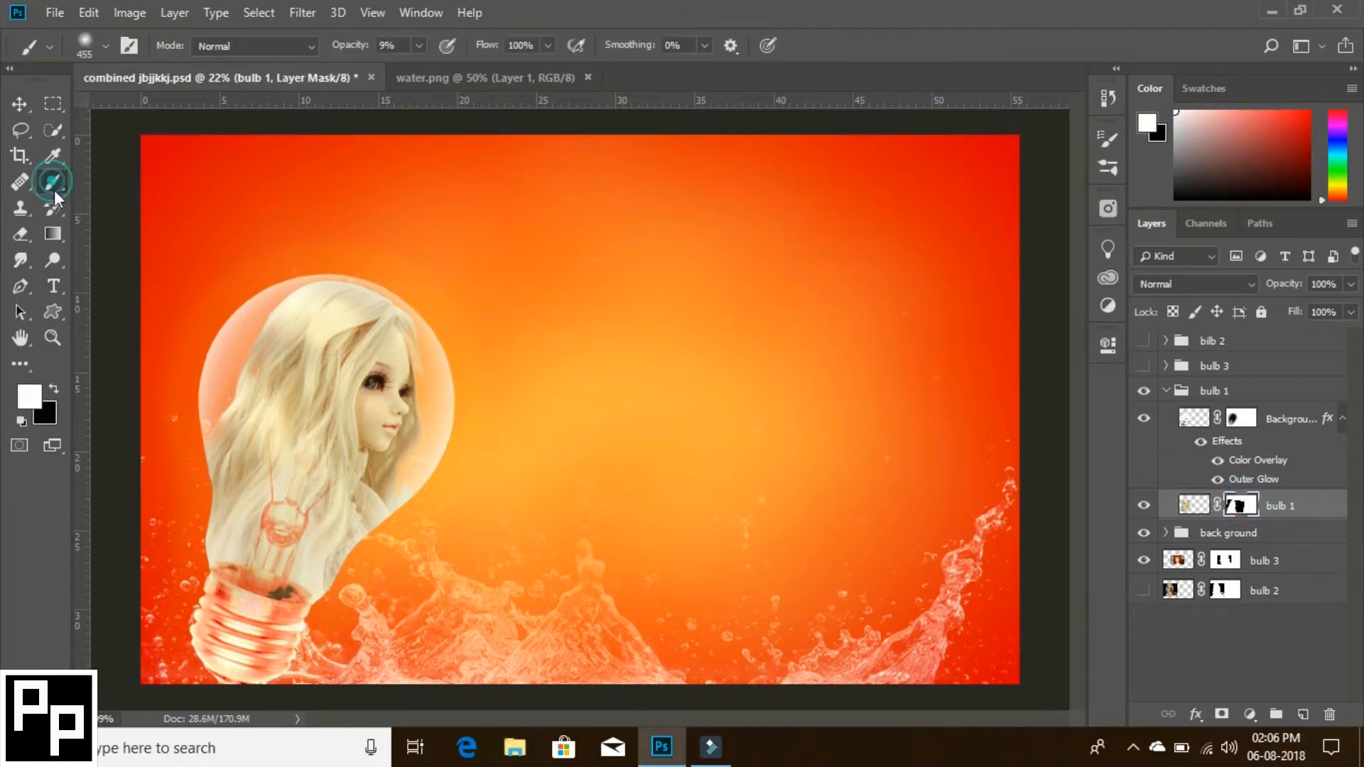
click(53, 386)
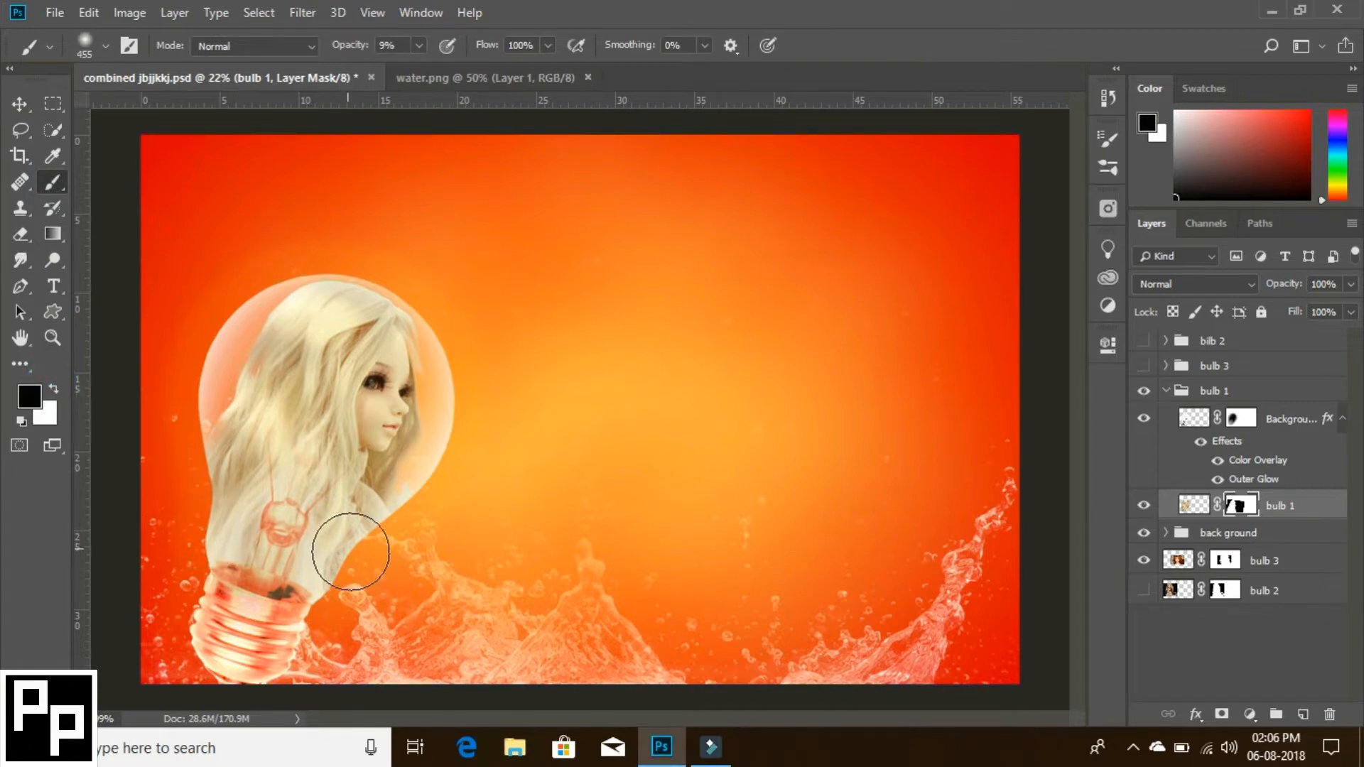
key(z)
drag(359, 551, 496, 479)
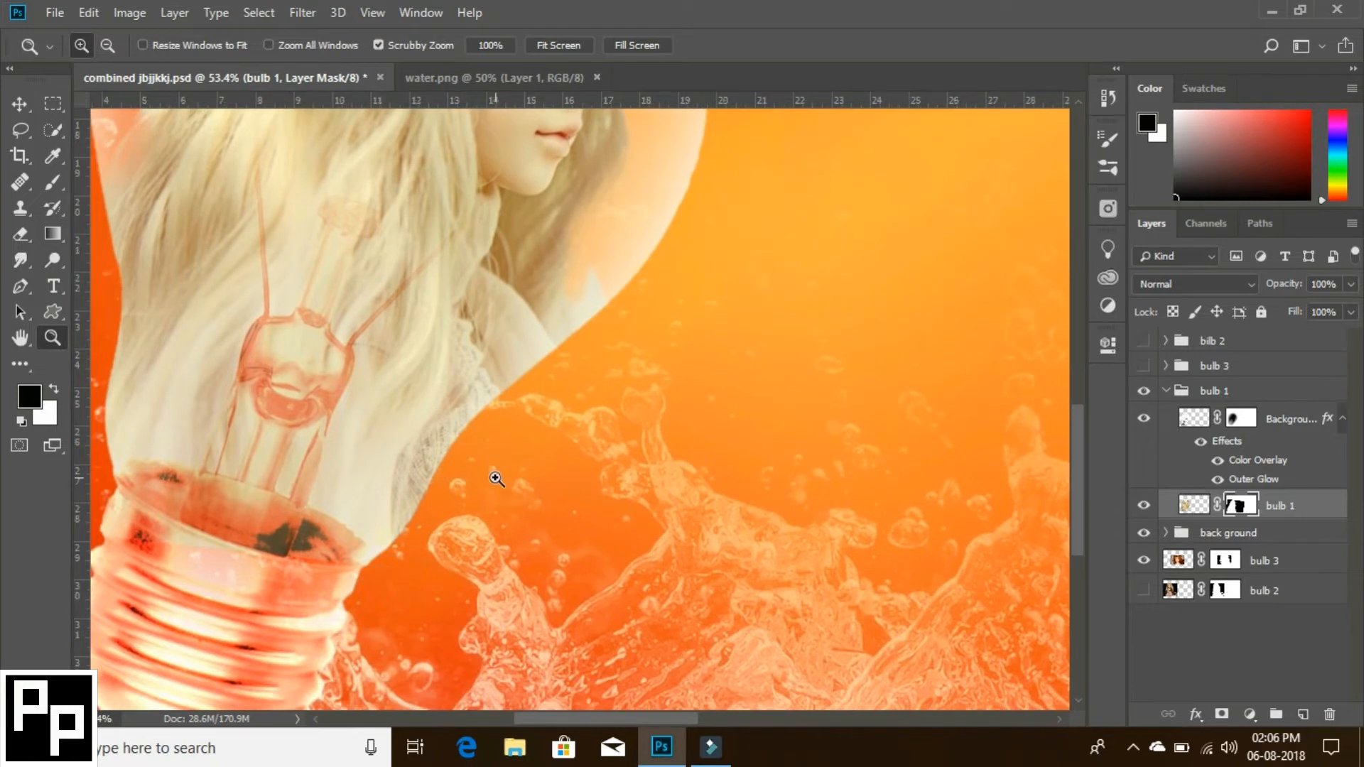
key(b)
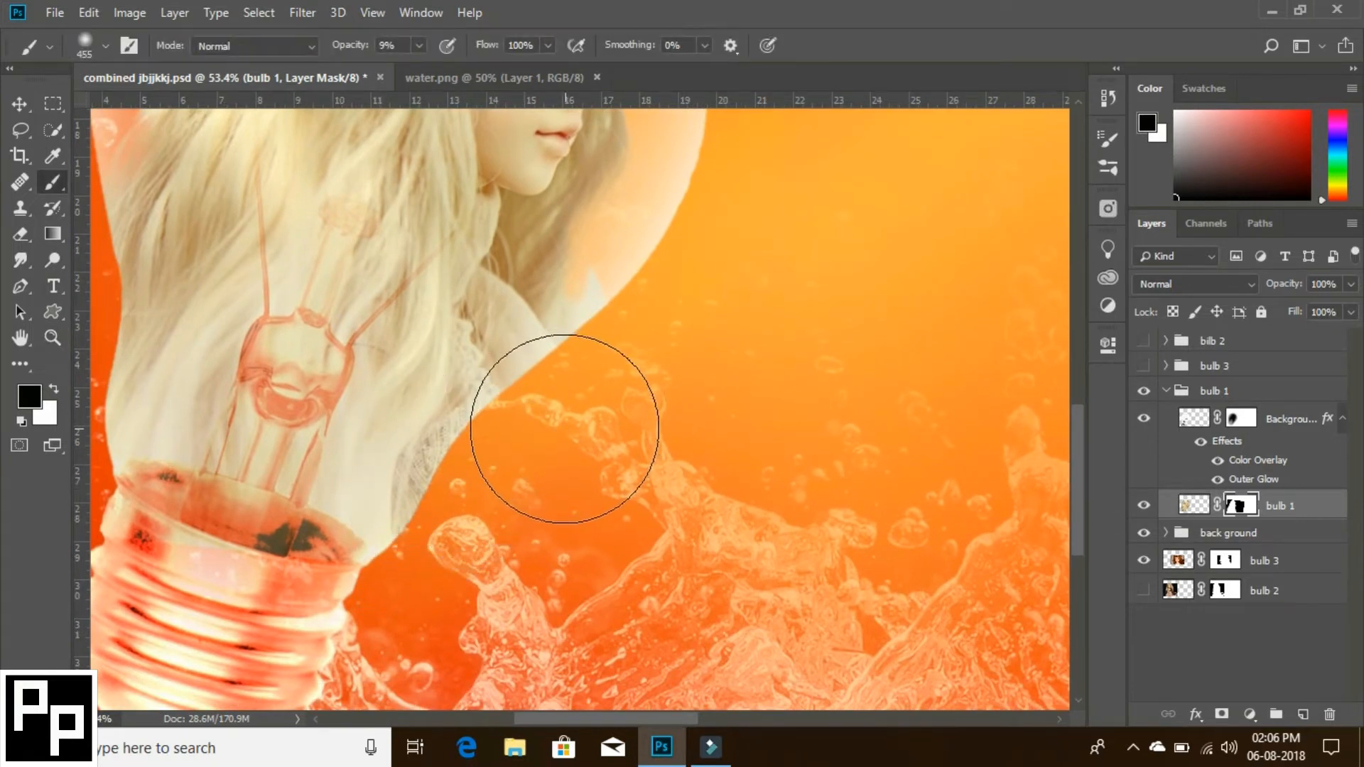
drag(563, 427, 438, 481)
click(419, 45)
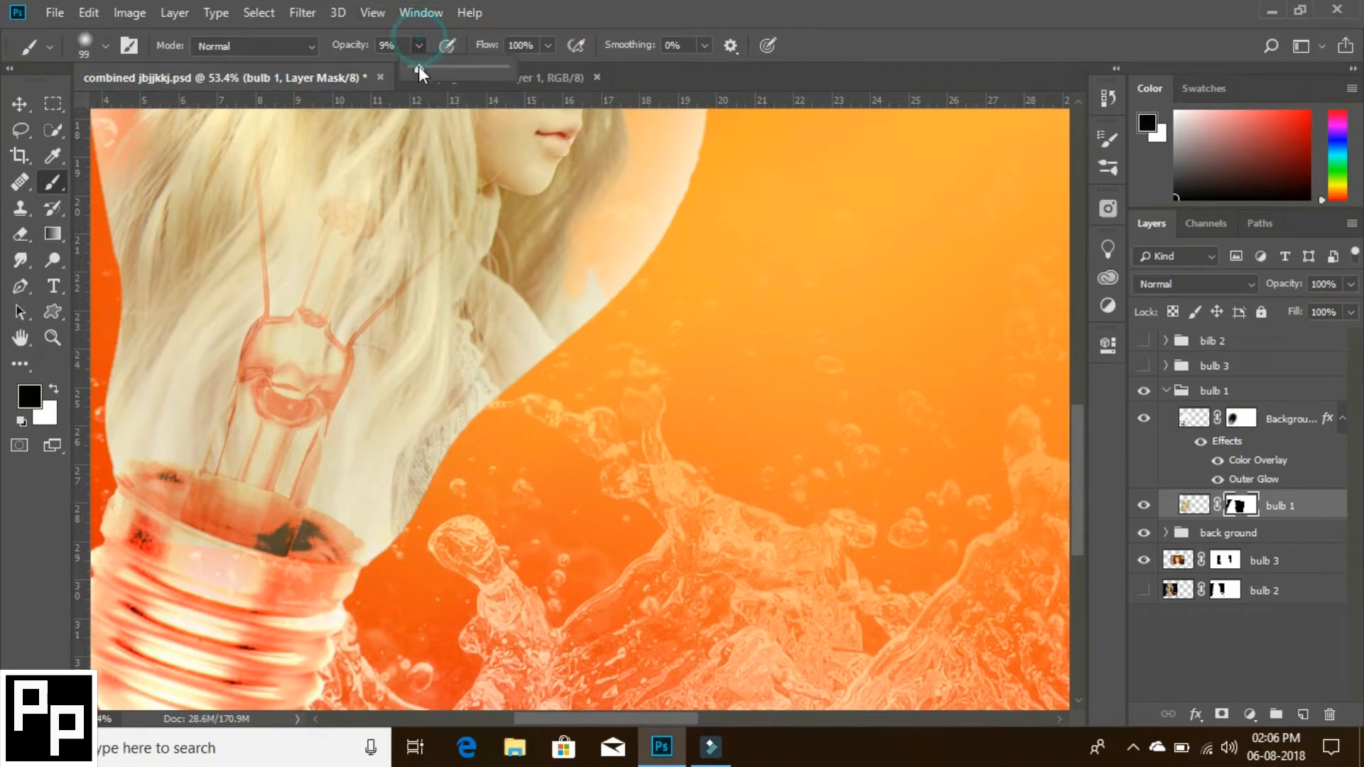
drag(453, 77, 460, 79)
alt+drag(606, 439, 604, 496)
drag(544, 371, 490, 411)
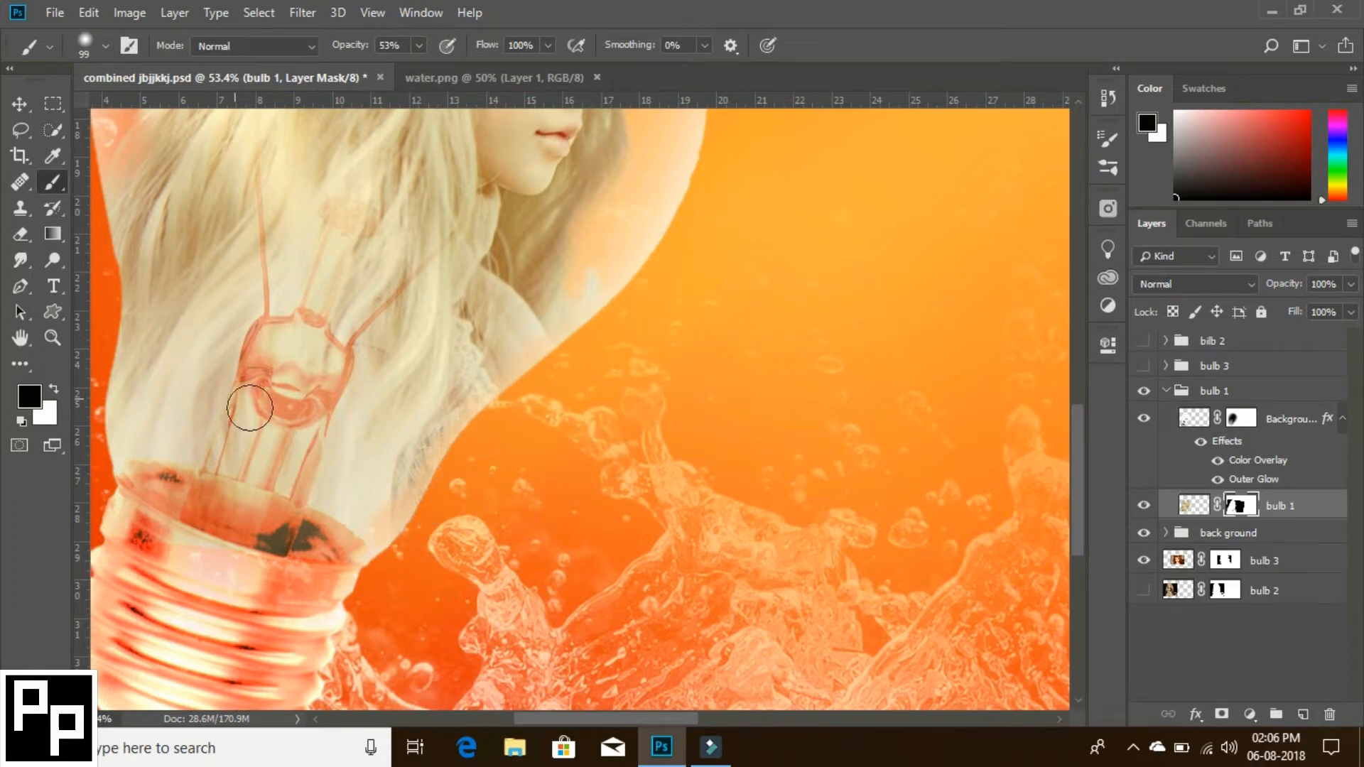
drag(250, 408, 352, 448)
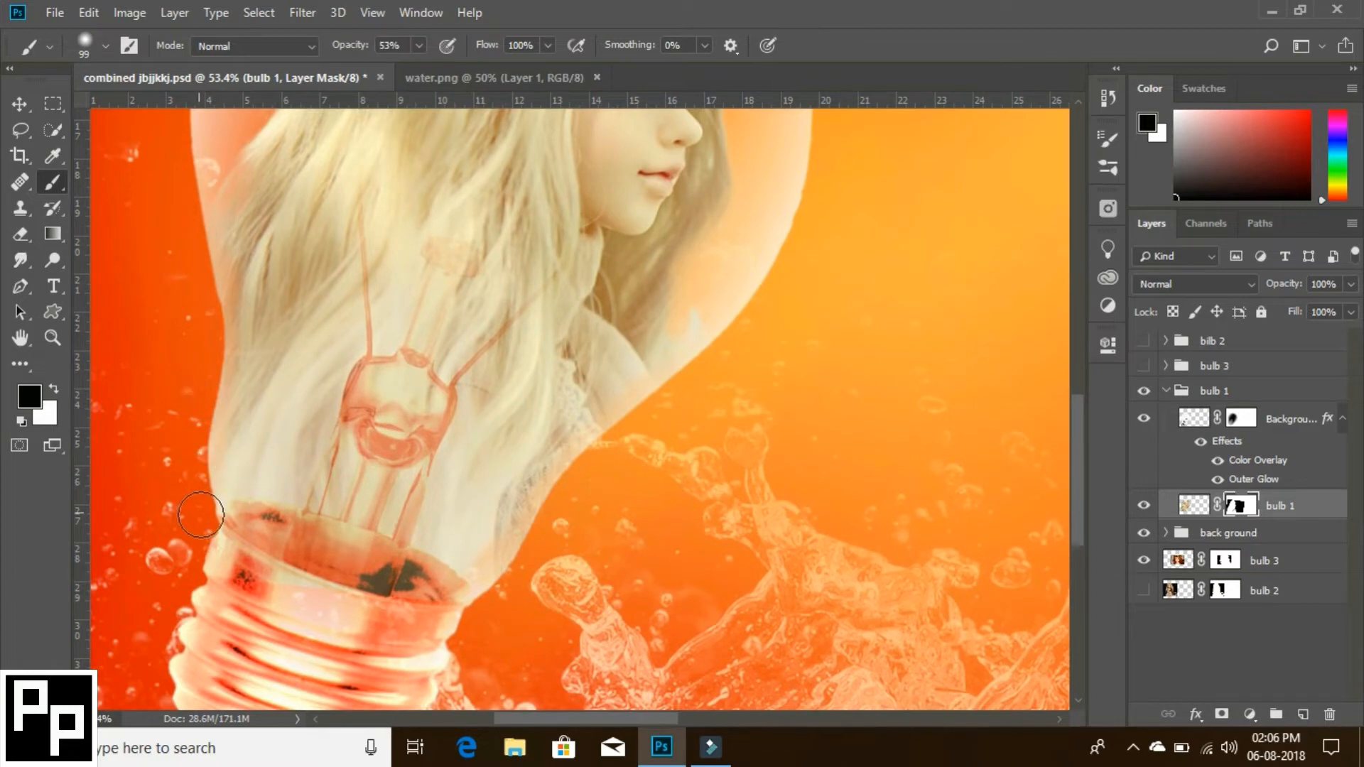
key(z)
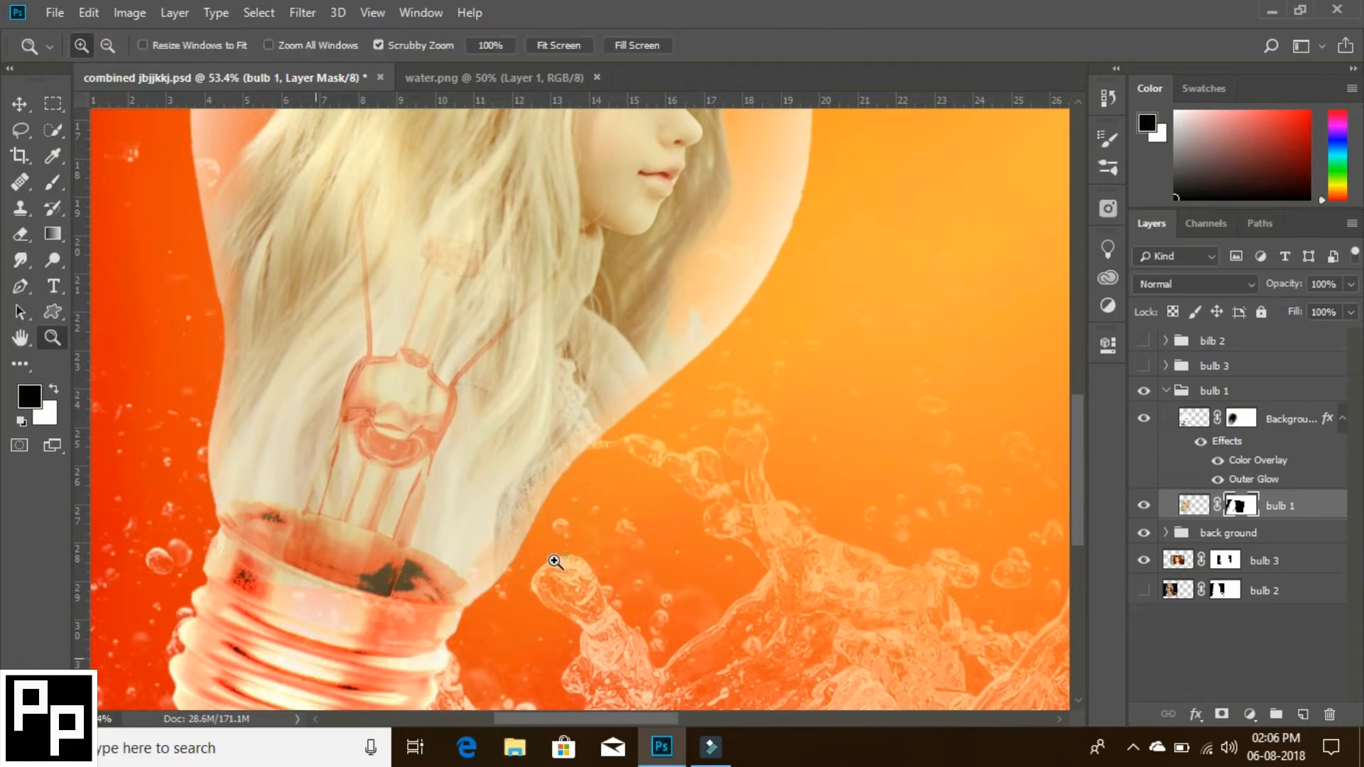
drag(543, 563, 470, 573)
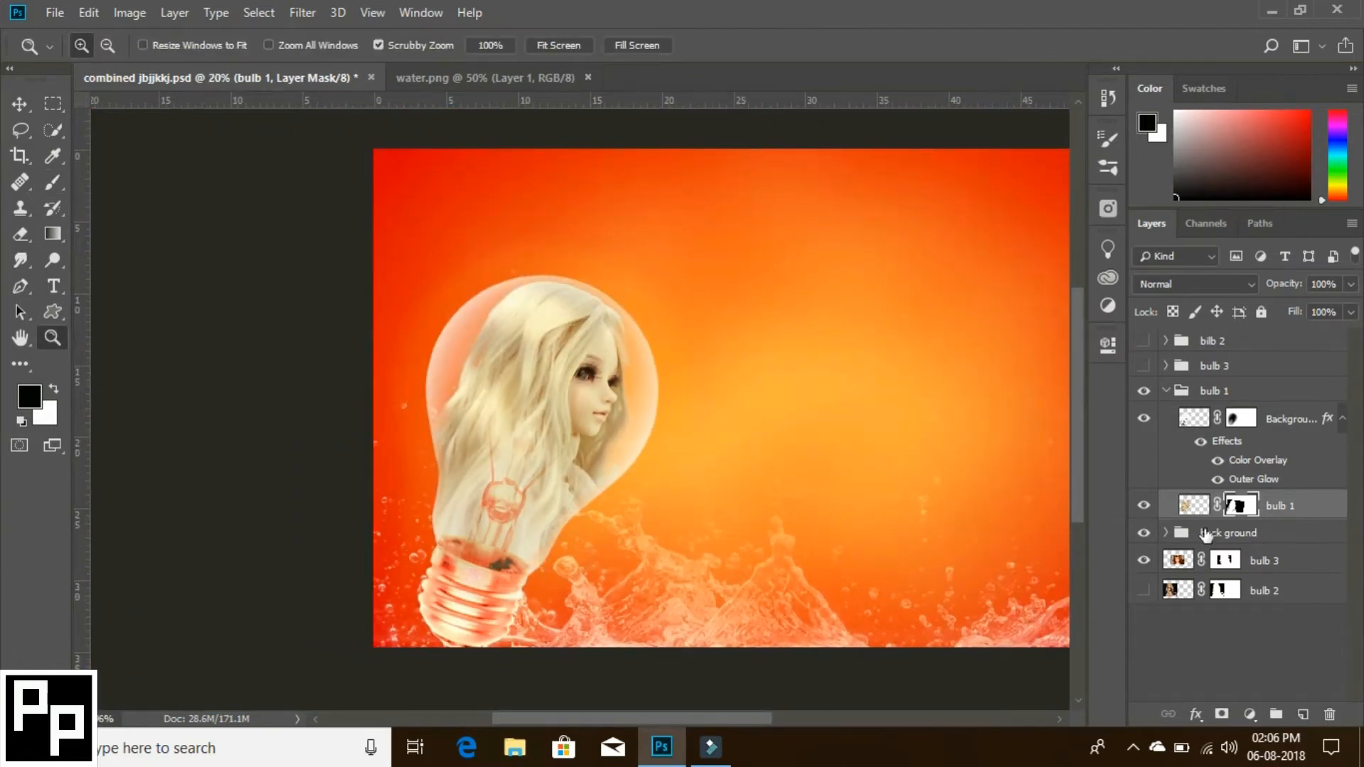
click(1150, 514)
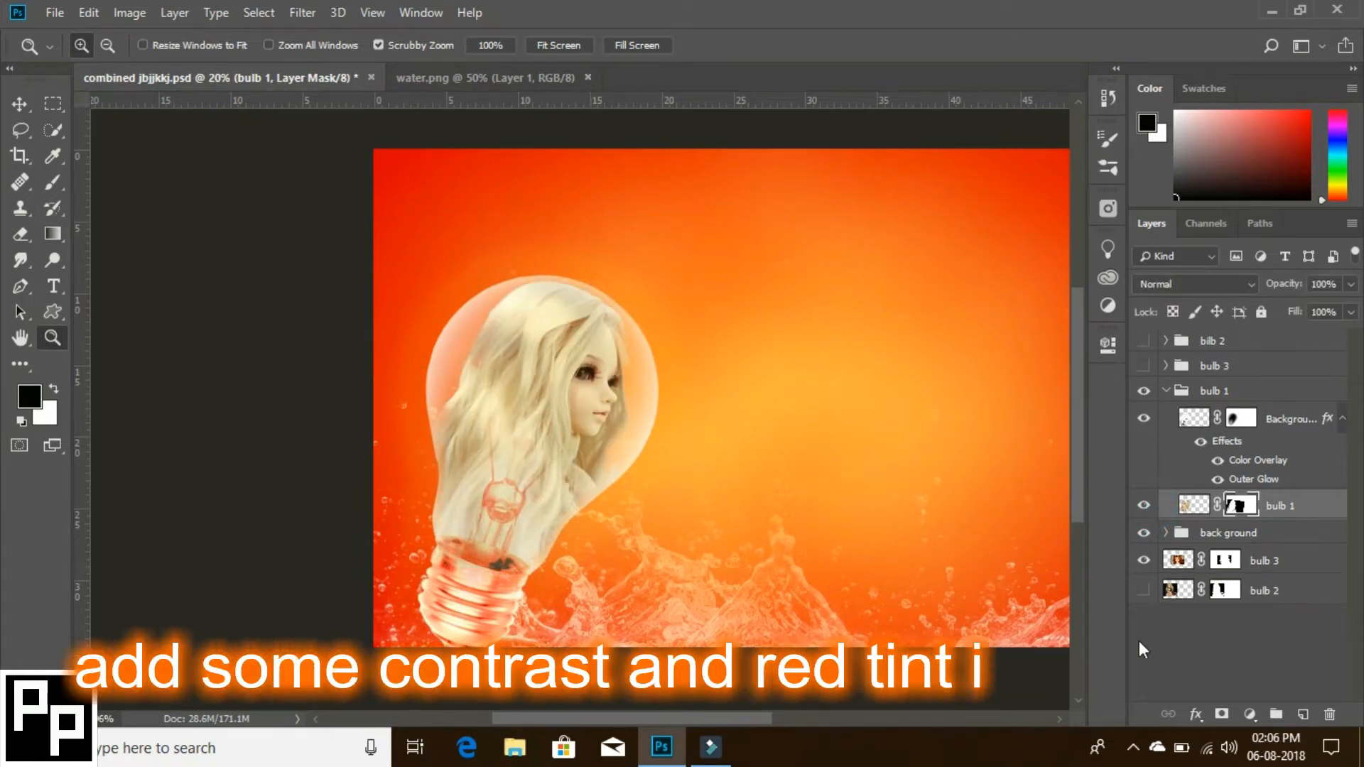
- Add a Levels adjustment clipped to the bulb 1 doll layer and set its RGB input levels to 46, 1.19 and 241
click(1249, 714)
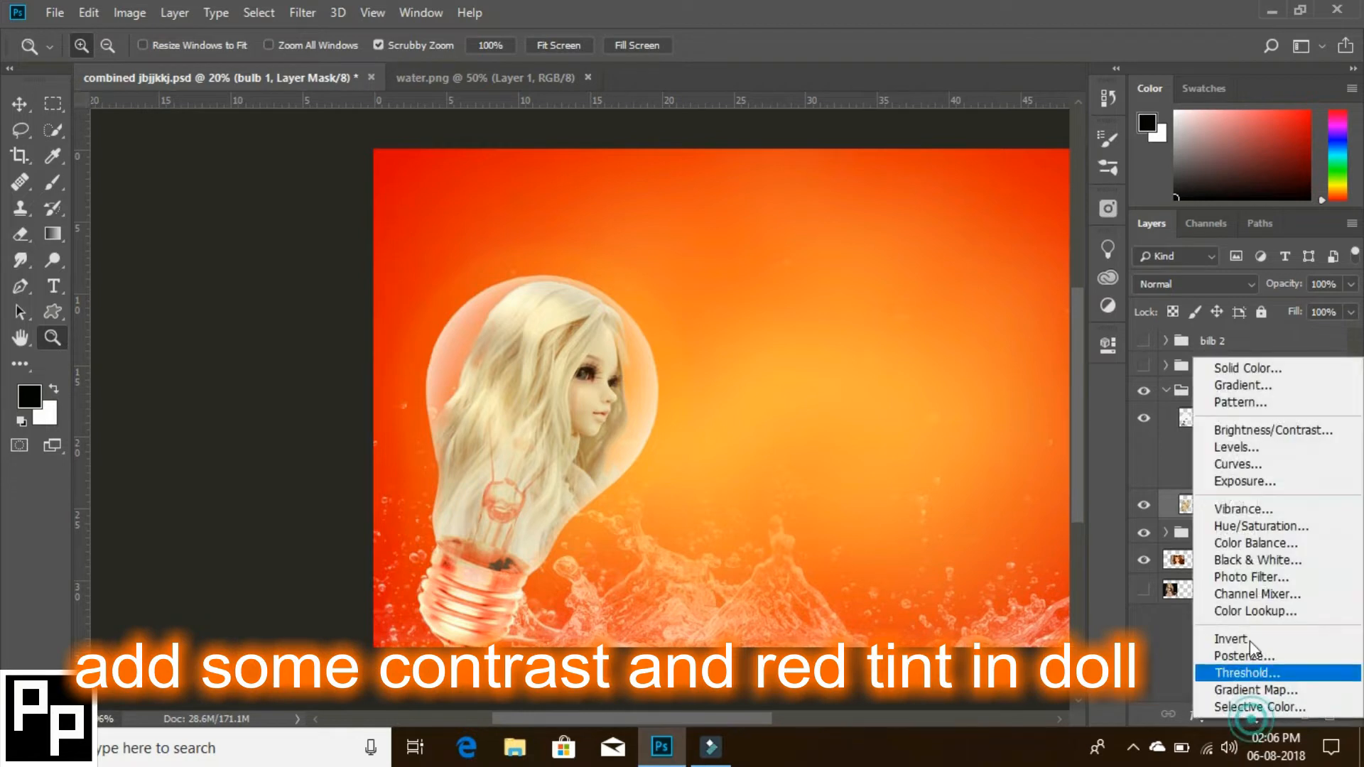
click(1249, 448)
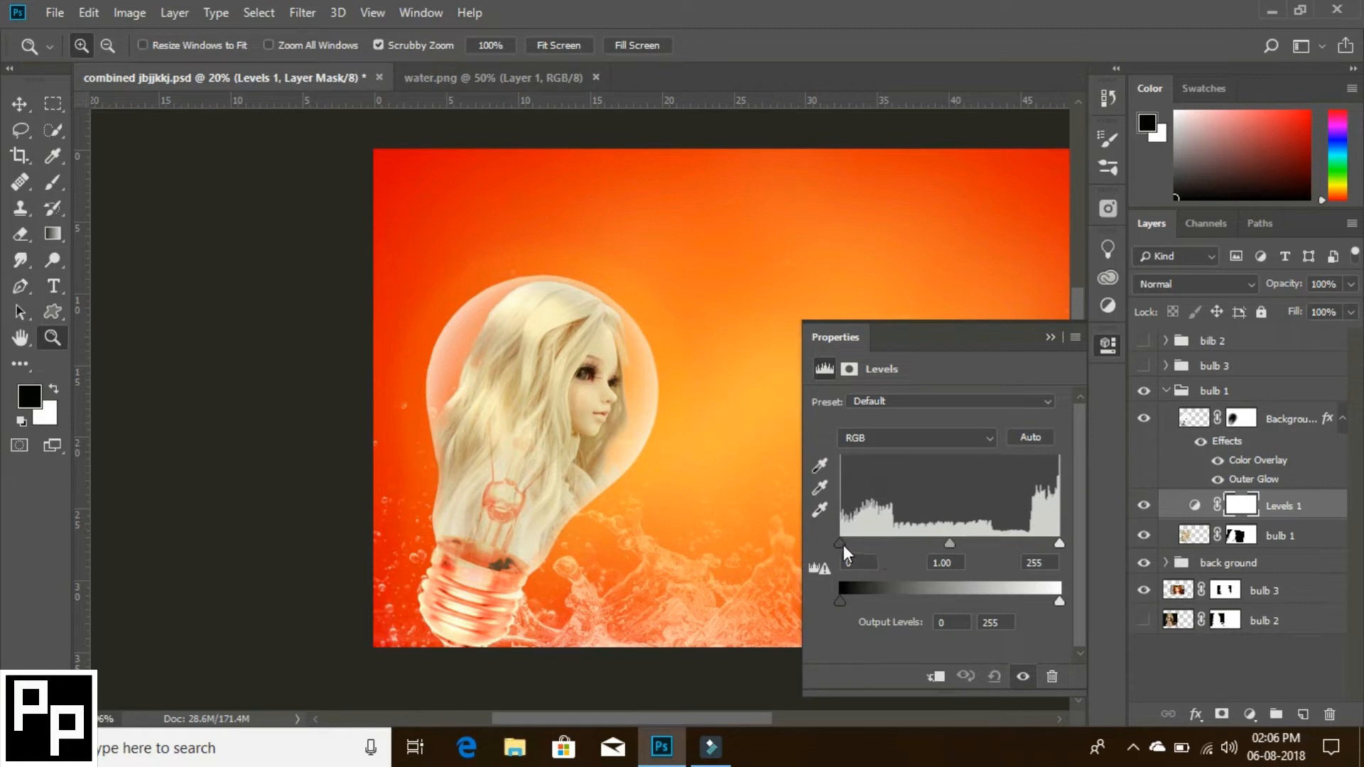
drag(842, 544, 870, 543)
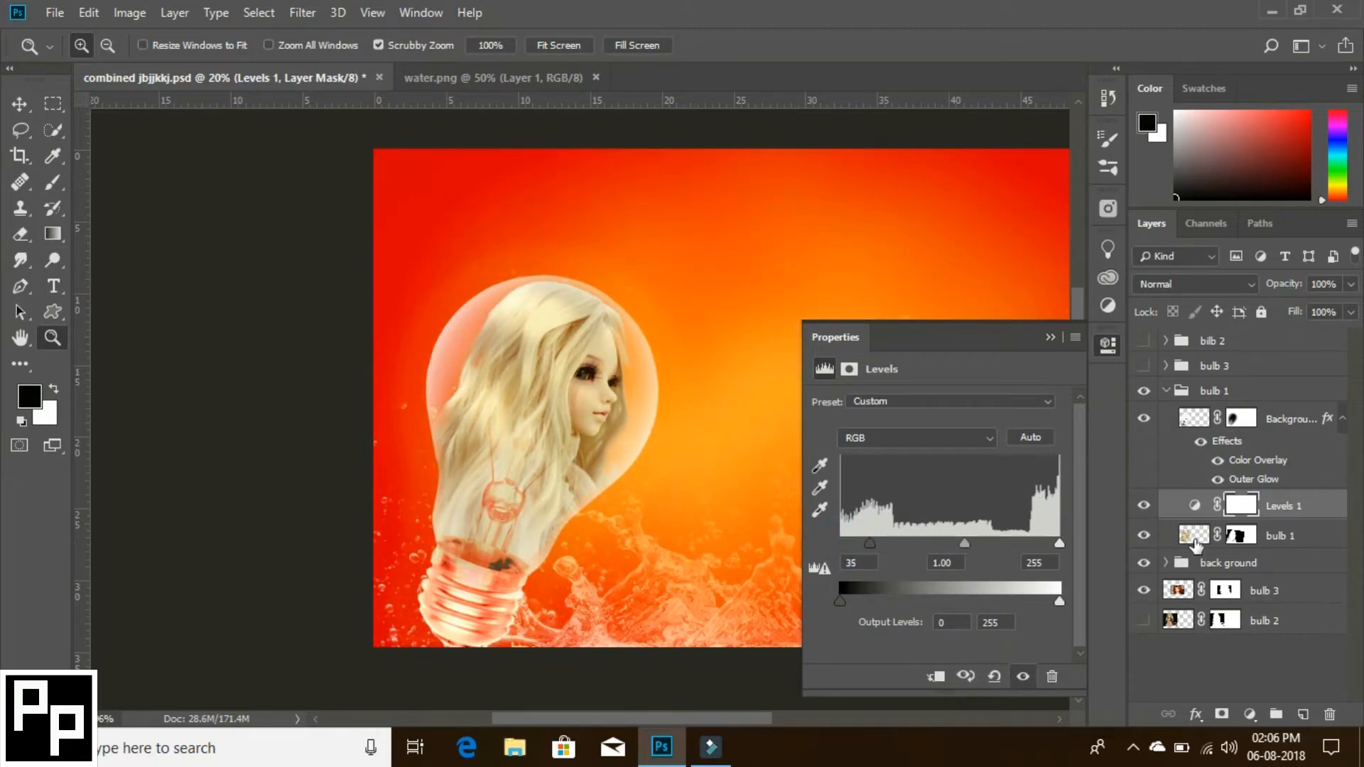
click(939, 680)
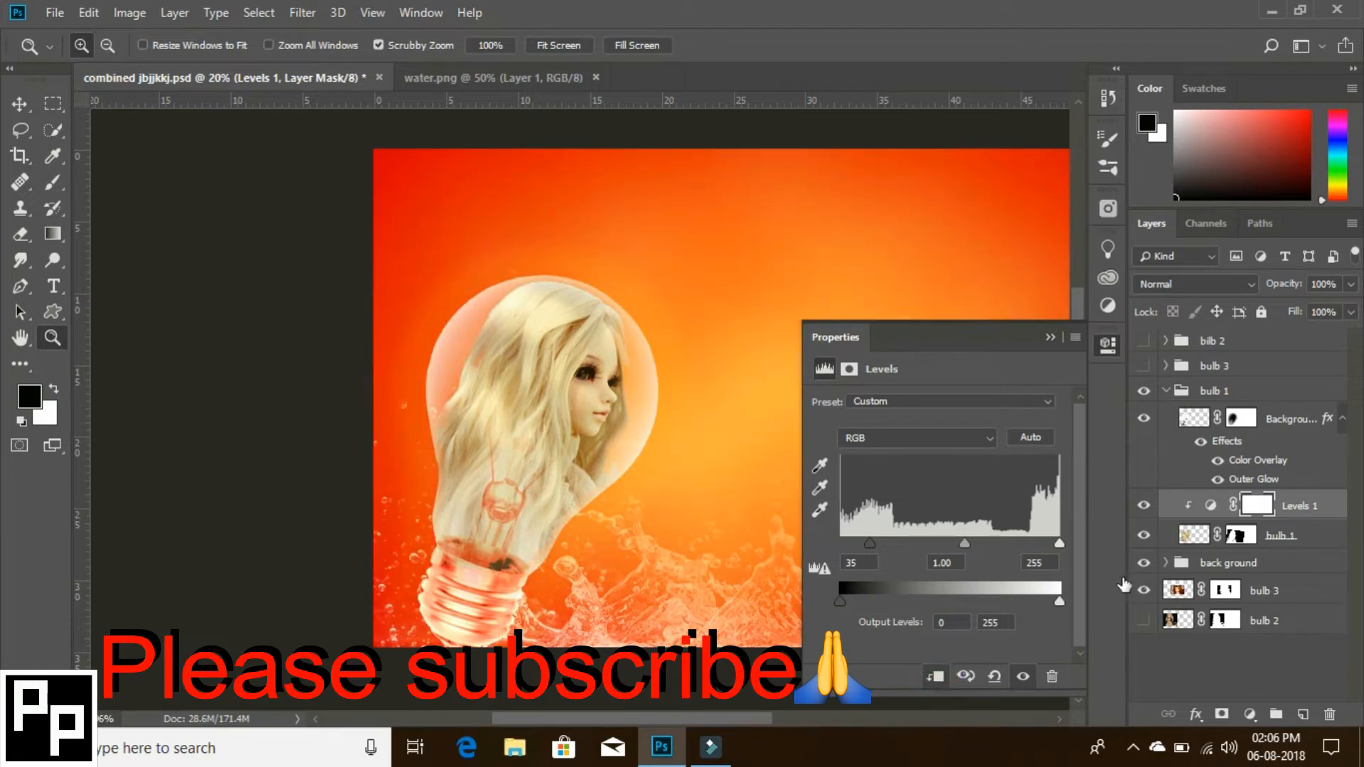
click(1023, 678)
click(1024, 678)
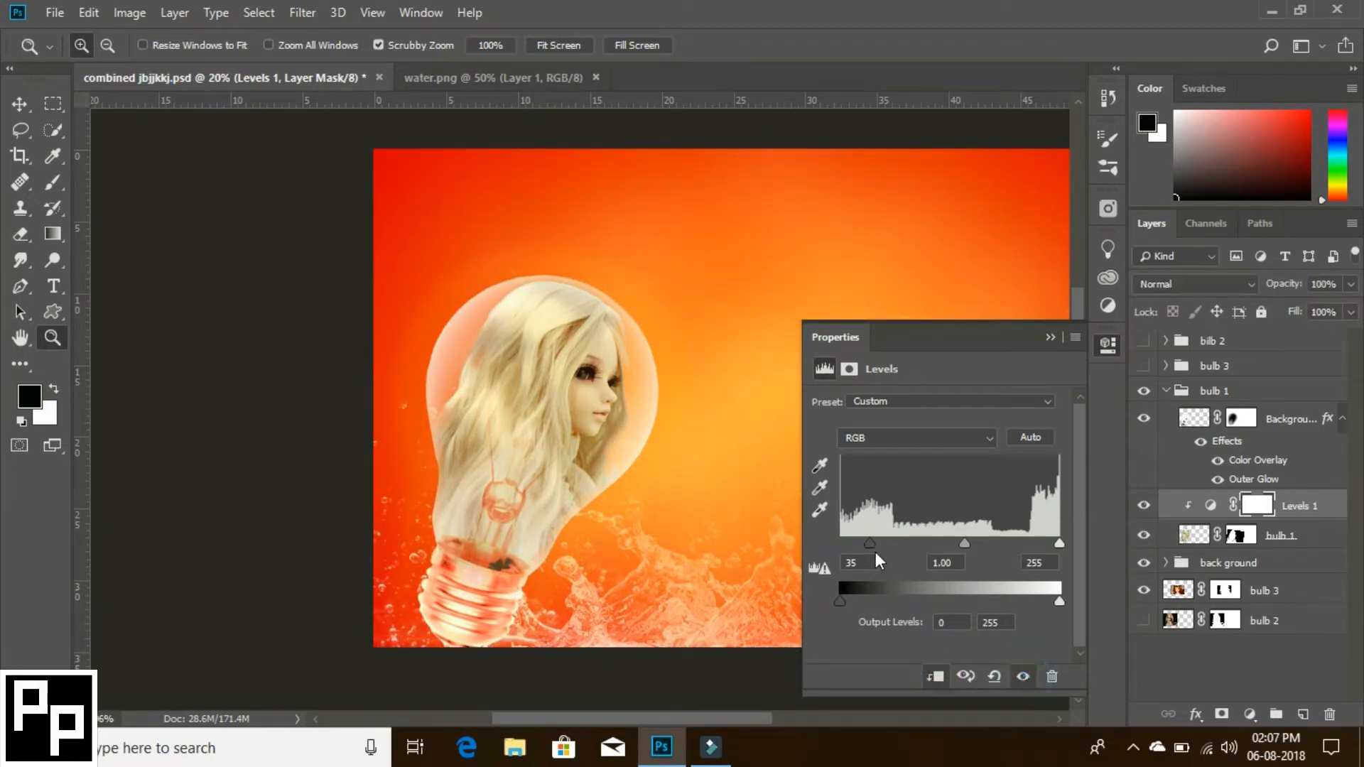
drag(870, 543, 880, 543)
drag(972, 543, 960, 543)
drag(1059, 545, 1048, 547)
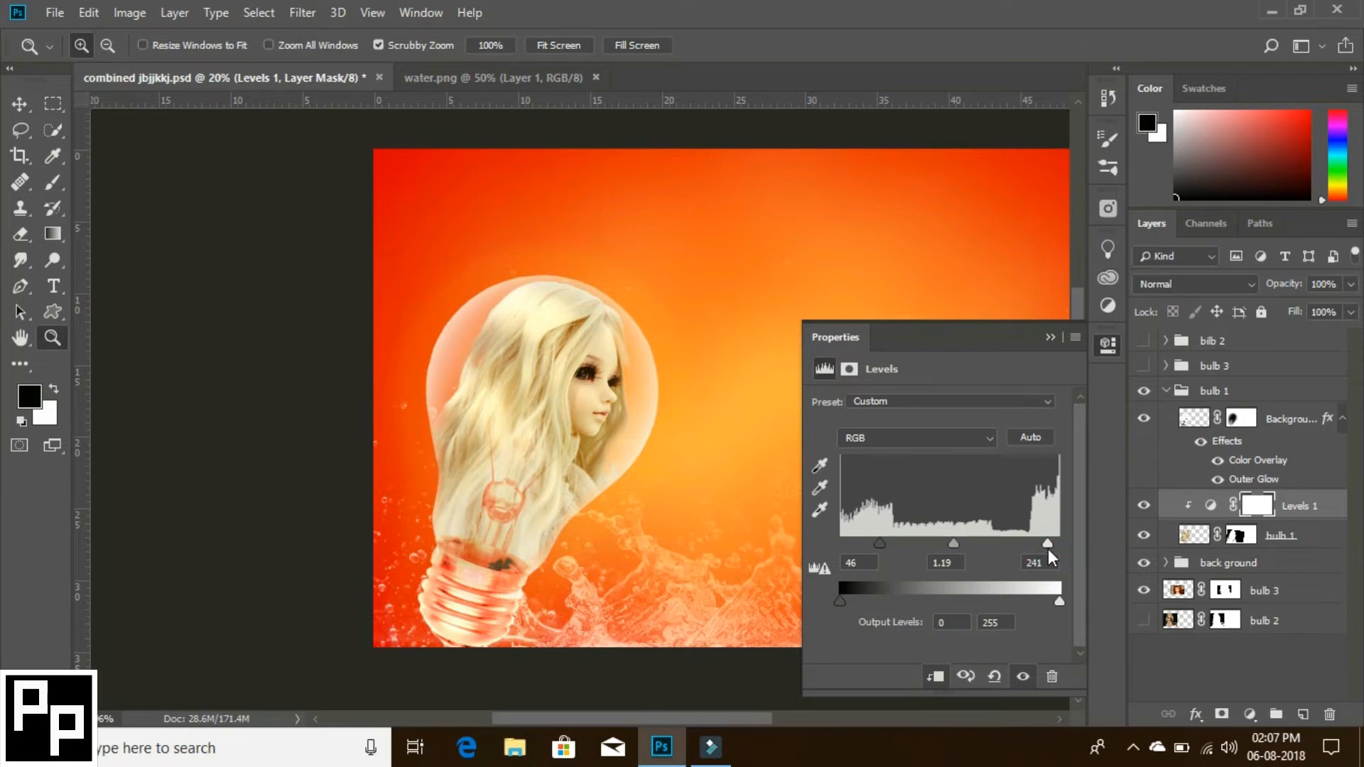
- Adjust the highlights and midtones of the Levels adjustment's Red channel to tint the doll red, and compare before and after
click(945, 438)
click(934, 472)
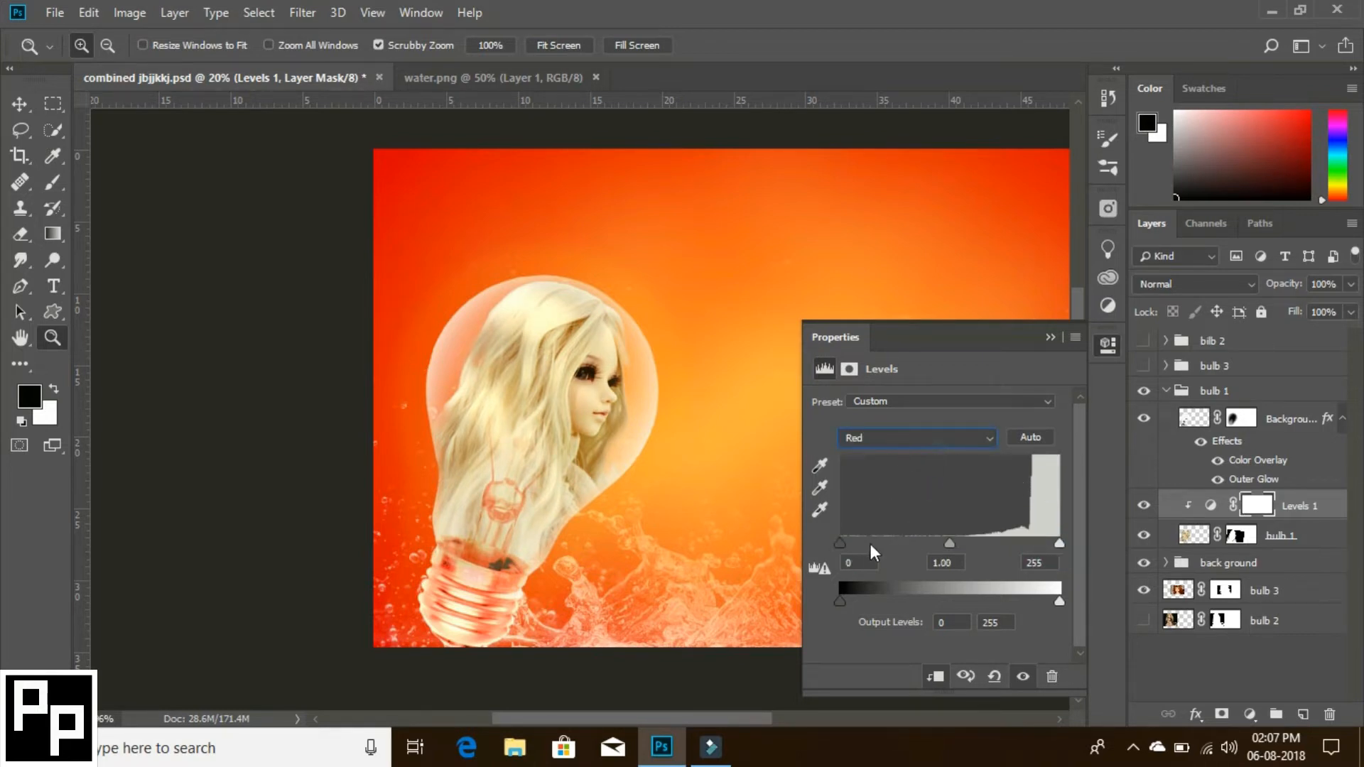
drag(853, 546, 804, 548)
mouse_move(1058, 541)
mouse_down()
mouse_move(1025, 544)
mouse_move(1042, 544)
mouse_up()
drag(939, 542, 943, 541)
drag(1043, 544, 1047, 544)
click(1023, 677)
click(1022, 677)
click(1049, 337)
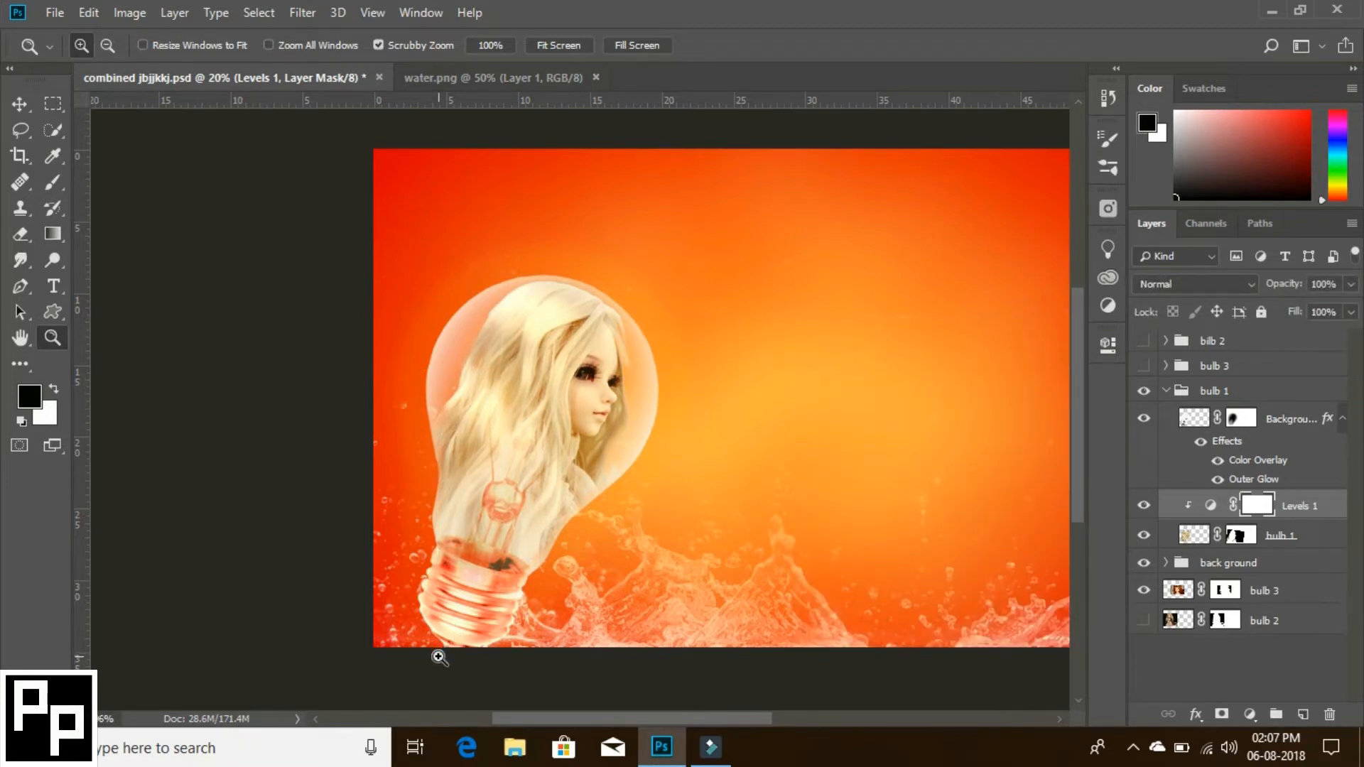
- Reduce the bulb 1 doll layer's opacity to 90%
click(1185, 536)
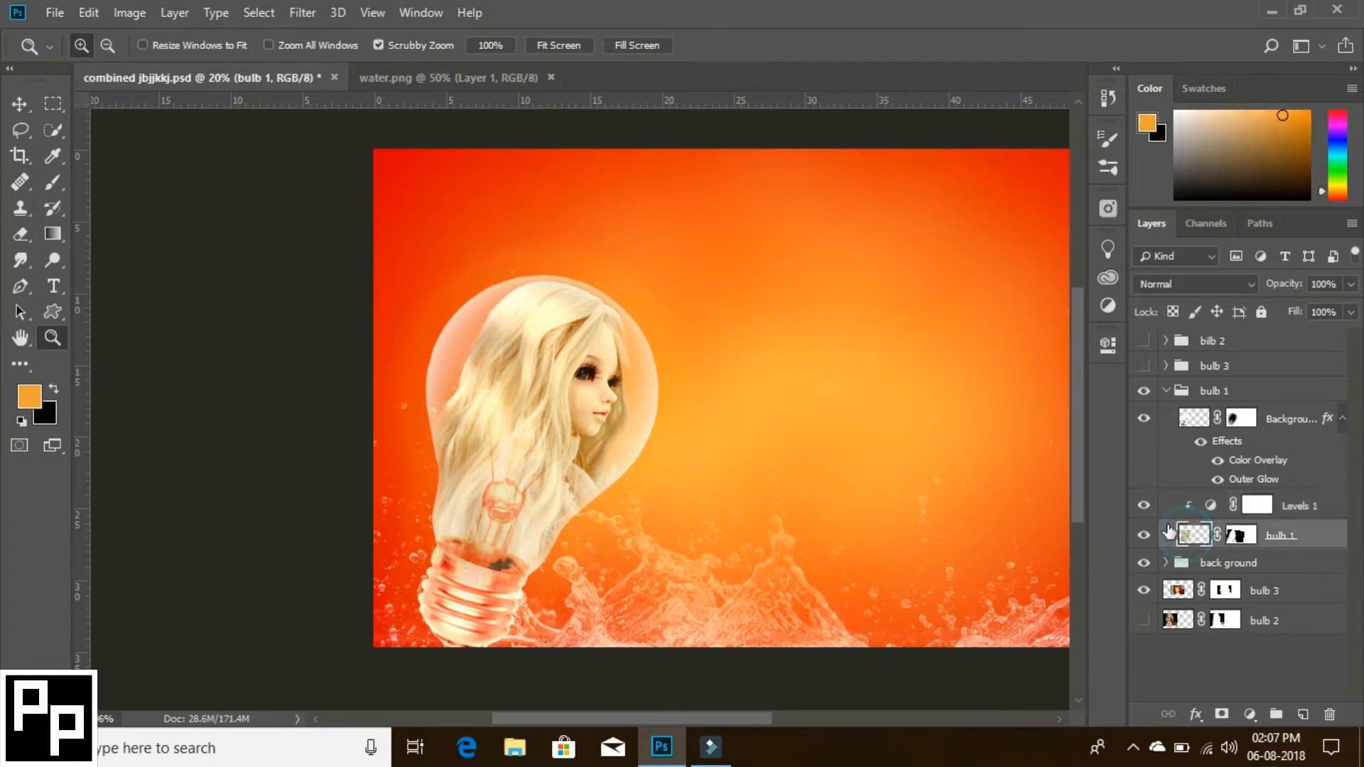
click(1350, 284)
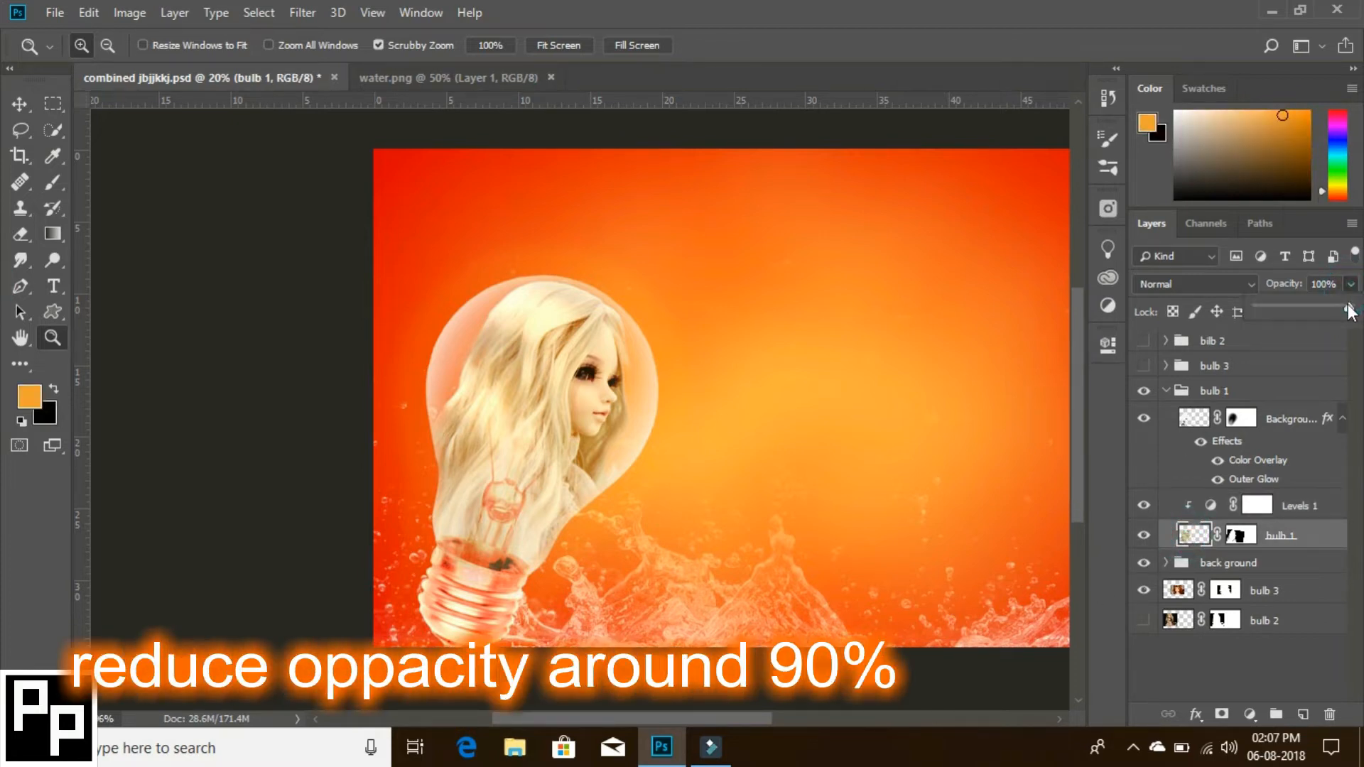
drag(1349, 309, 1338, 316)
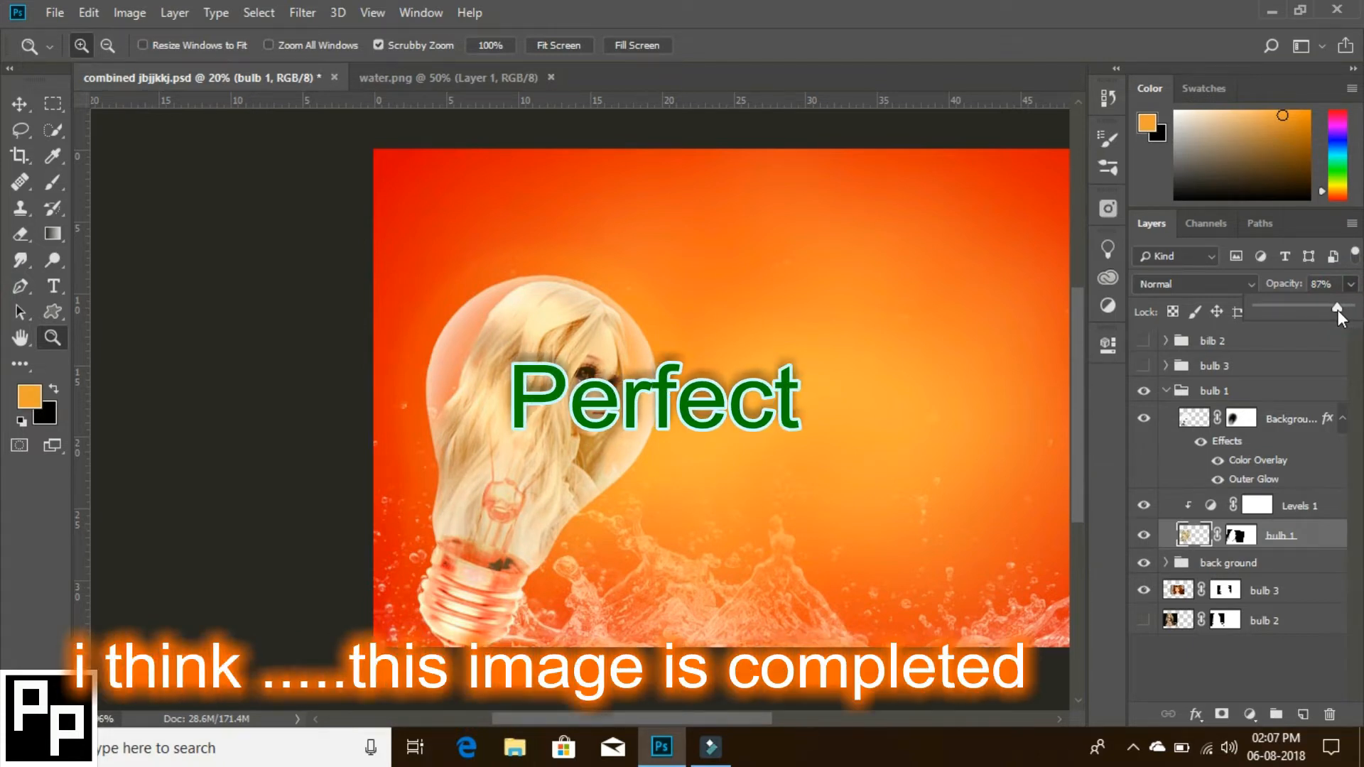
click(1140, 519)
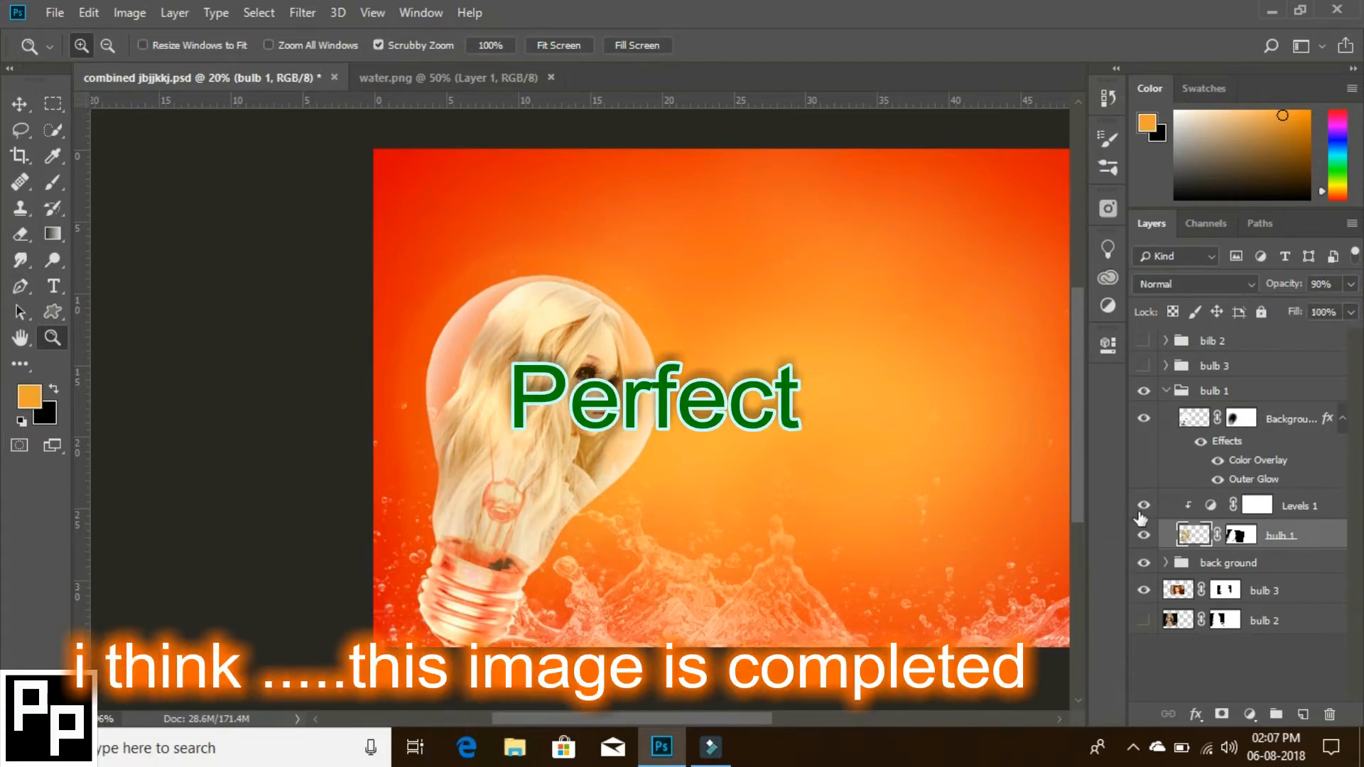
- Show the bulb layer in the bulb 3 group and move the bulb 3 doll layer into that group beneath it
click(1166, 391)
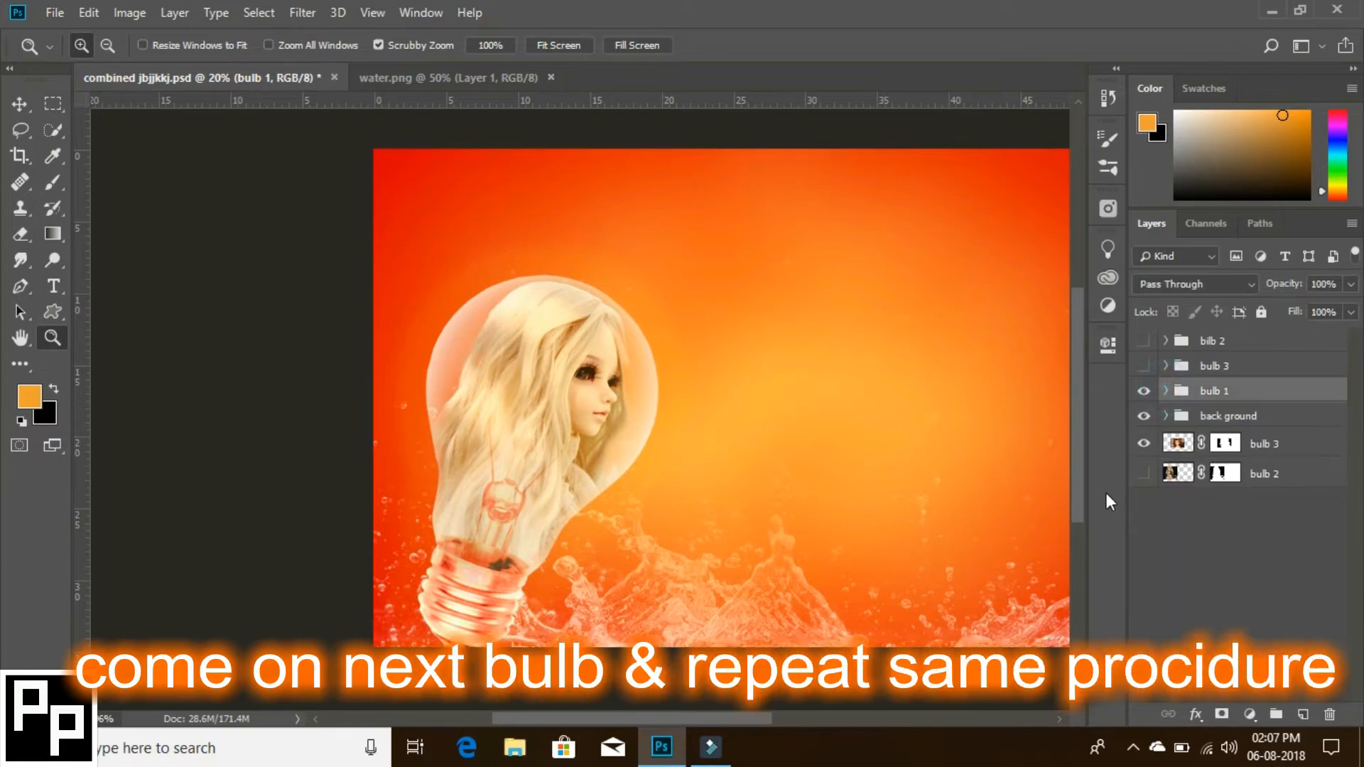
click(1165, 365)
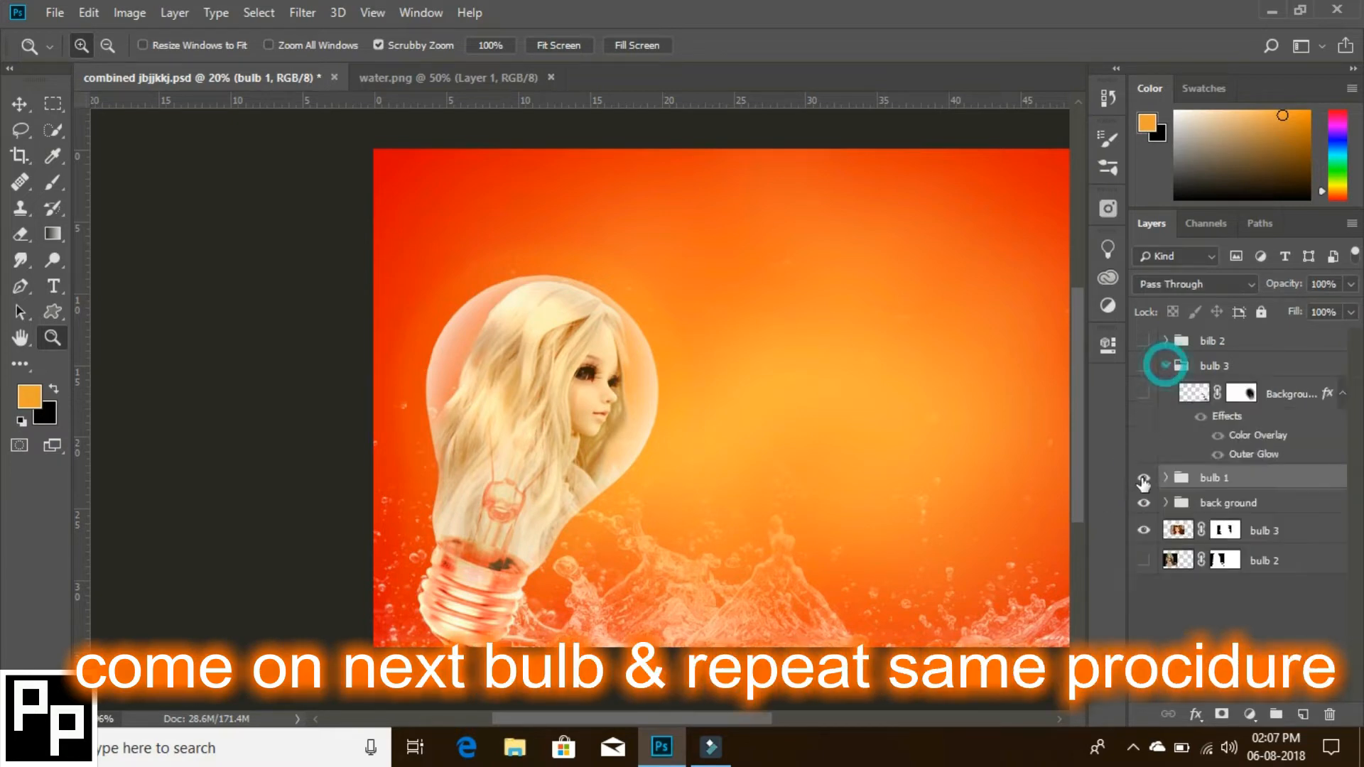
click(1143, 395)
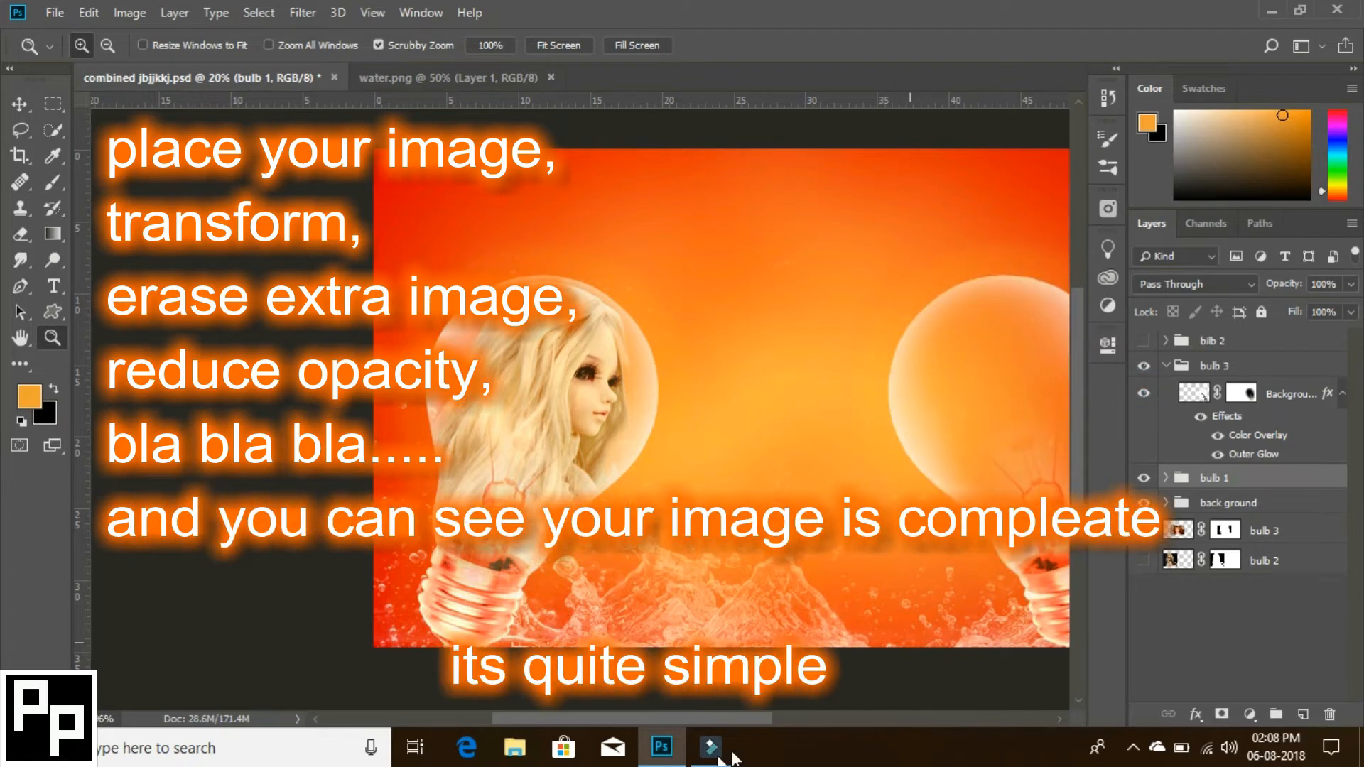
drag(714, 719, 777, 720)
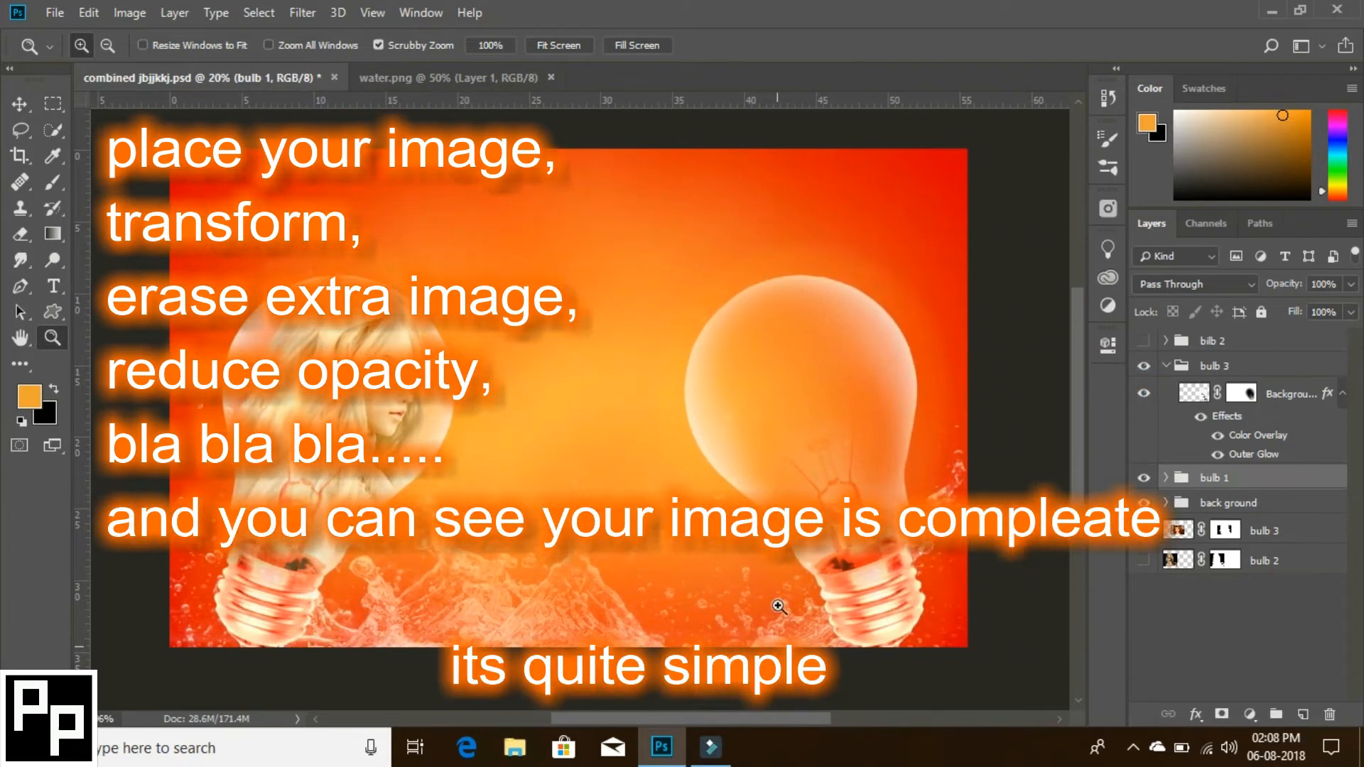
click(1267, 561)
drag(1259, 538, 1270, 453)
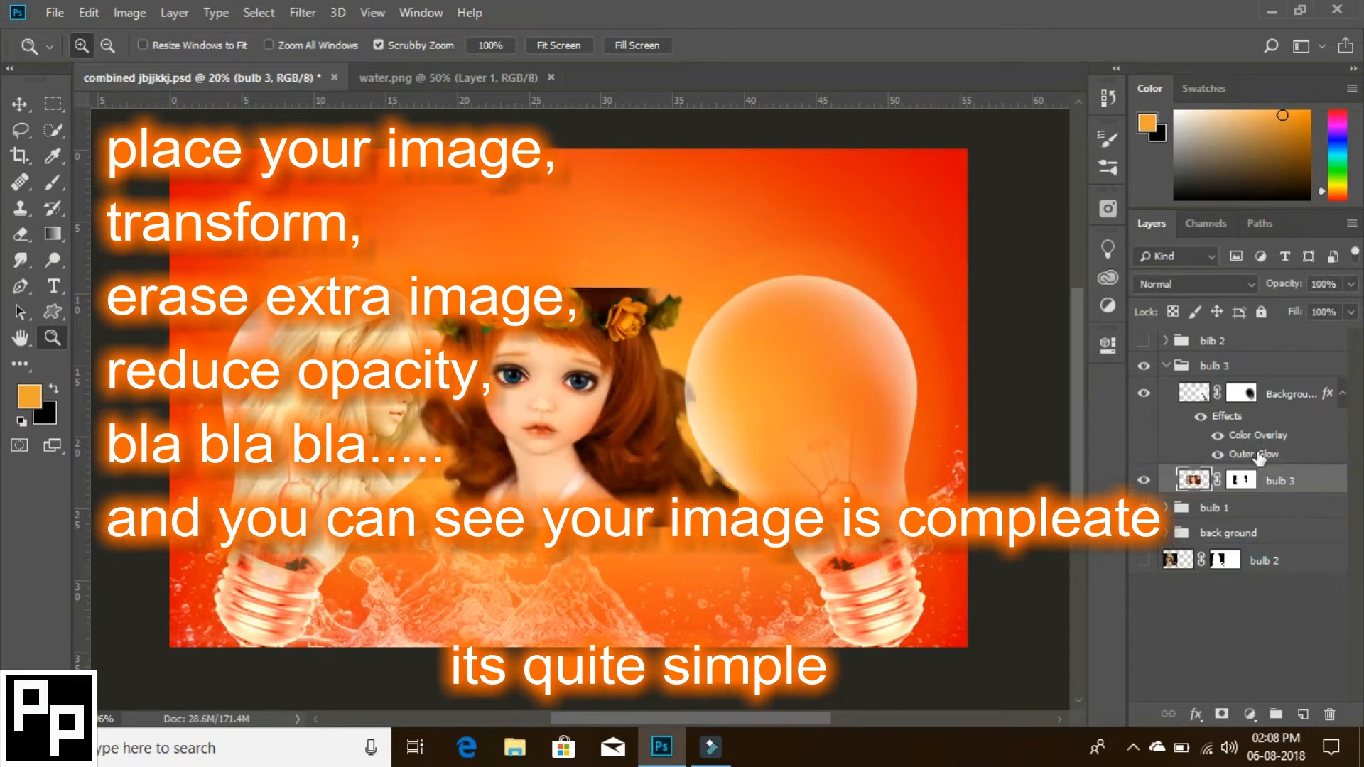
- Place the red-haired doll over the bulb 3 glass and rotate it counterclockwise to follow the bulb's tilt
drag(628, 451, 873, 434)
key(ctrl+t)
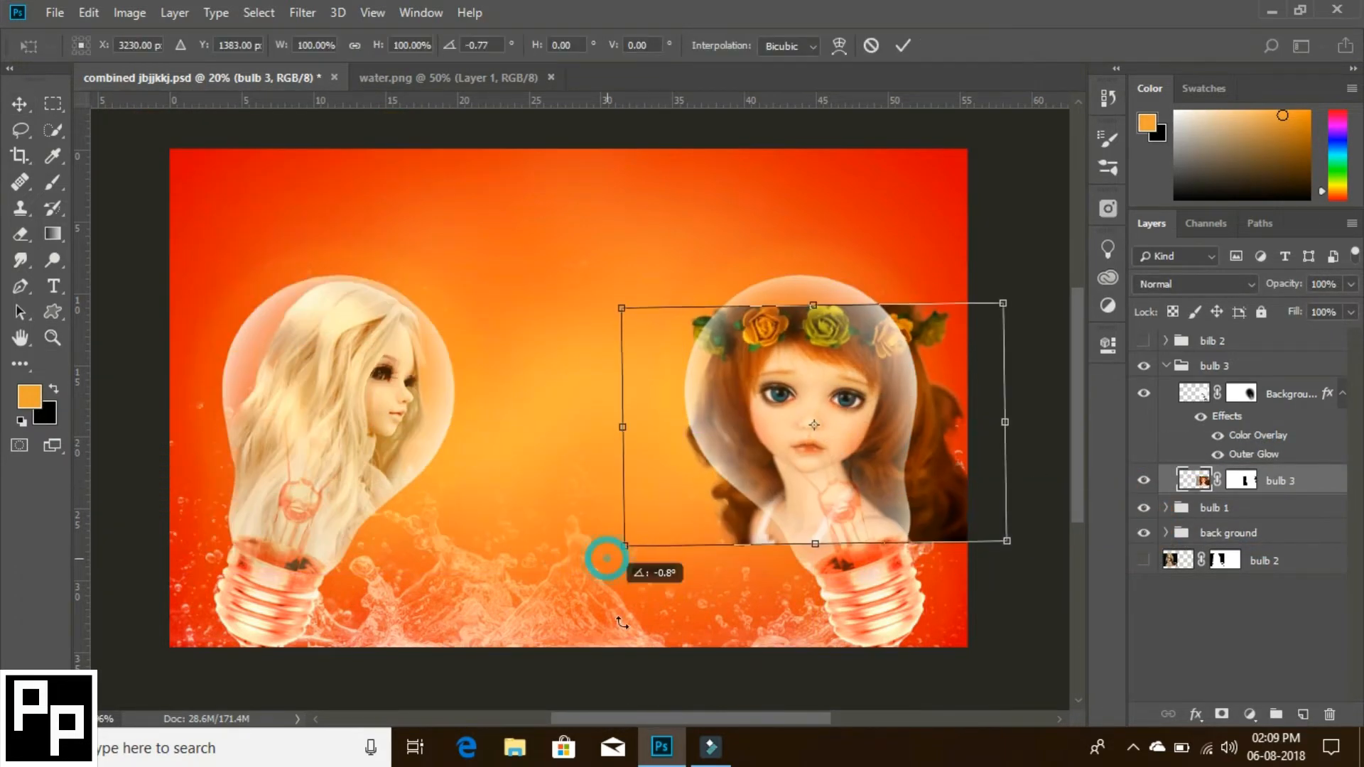
drag(609, 561, 666, 649)
mouse_move(820, 428)
mouse_down()
mouse_move(810, 441)
mouse_move(818, 428)
mouse_up()
key(Return)
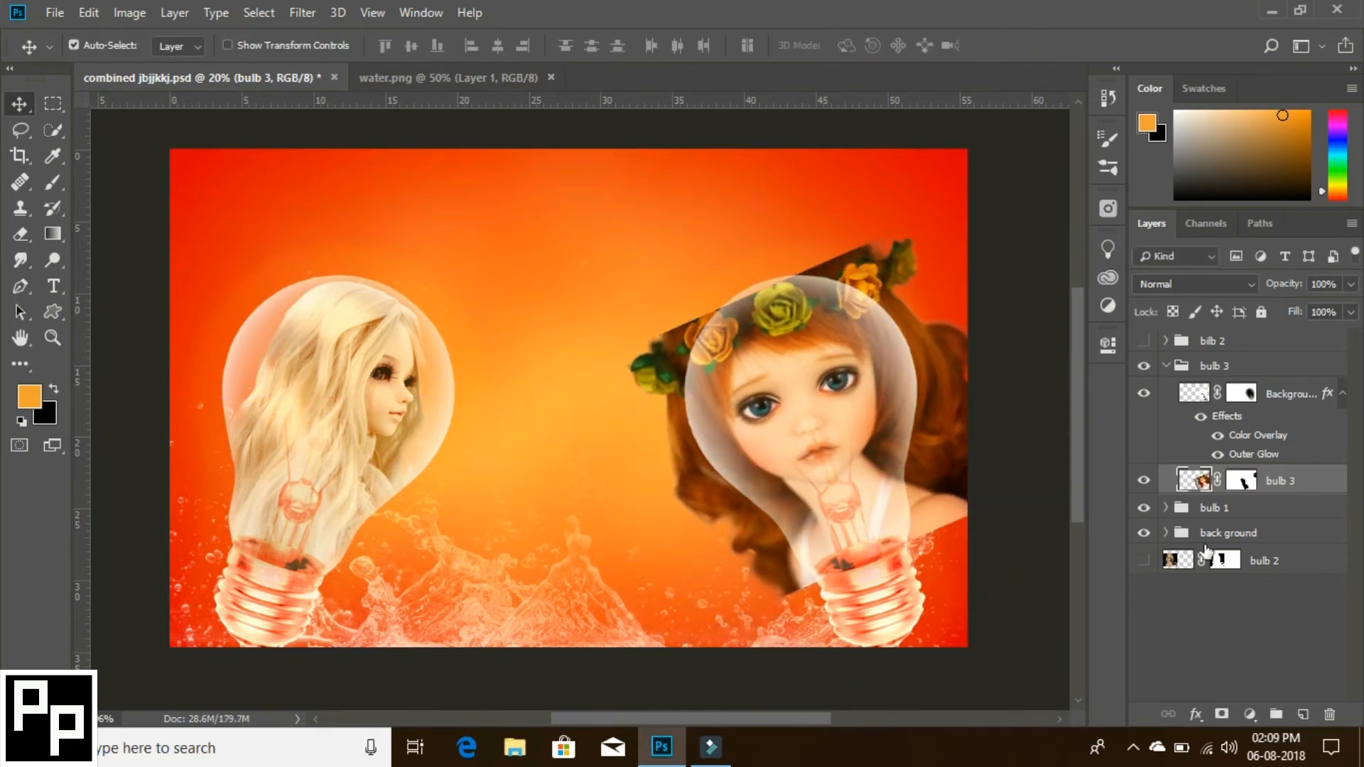
- Delete the parts of the bulb 3 doll outside the bulb using the bulb's outline as an inverted, feathered selection
ctrl+click(1187, 395)
key(ctrl+shift+i)
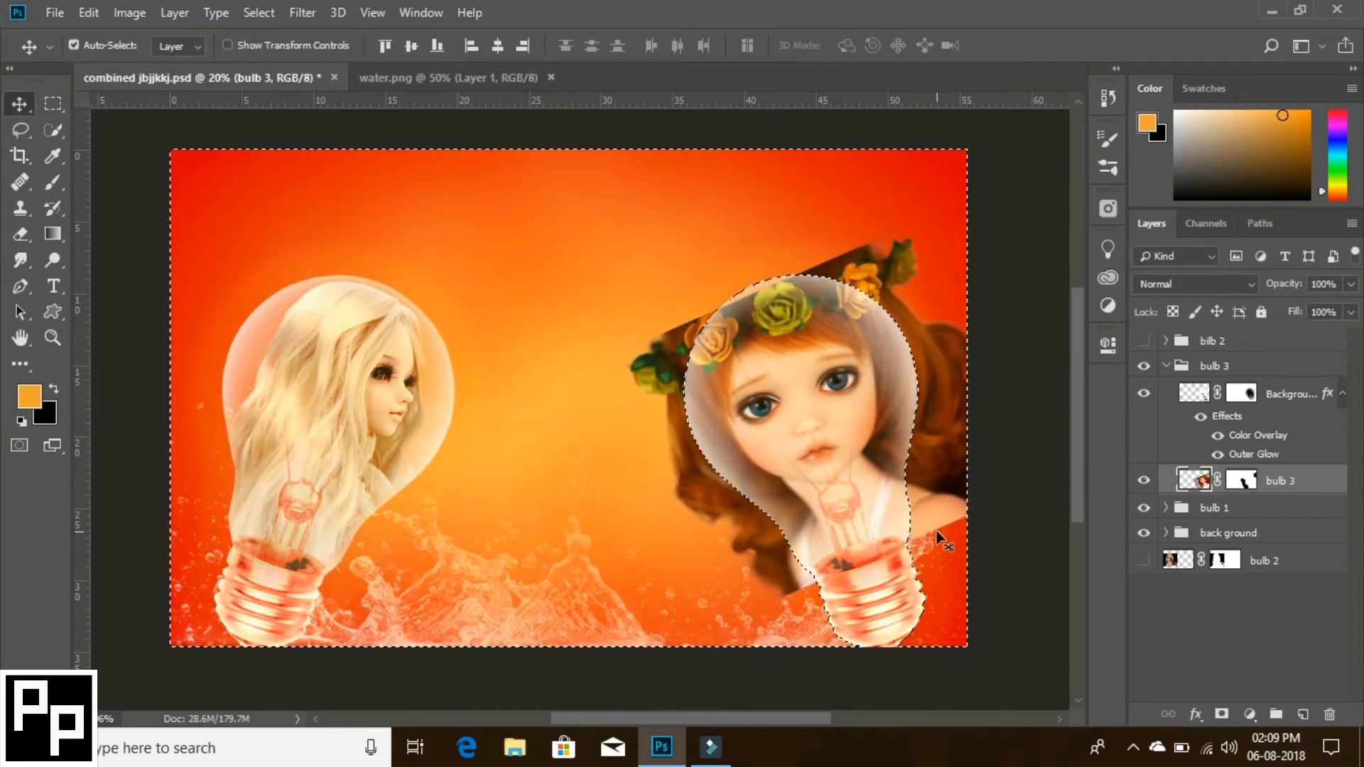
key(shift+F6)
click(767, 224)
key(Delete)
key(ctrl+d)
- Soften the doll's edges along the bulb outline by painting black on the bulb 3 mask with a size 99 brush at 53% opacity
click(1242, 486)
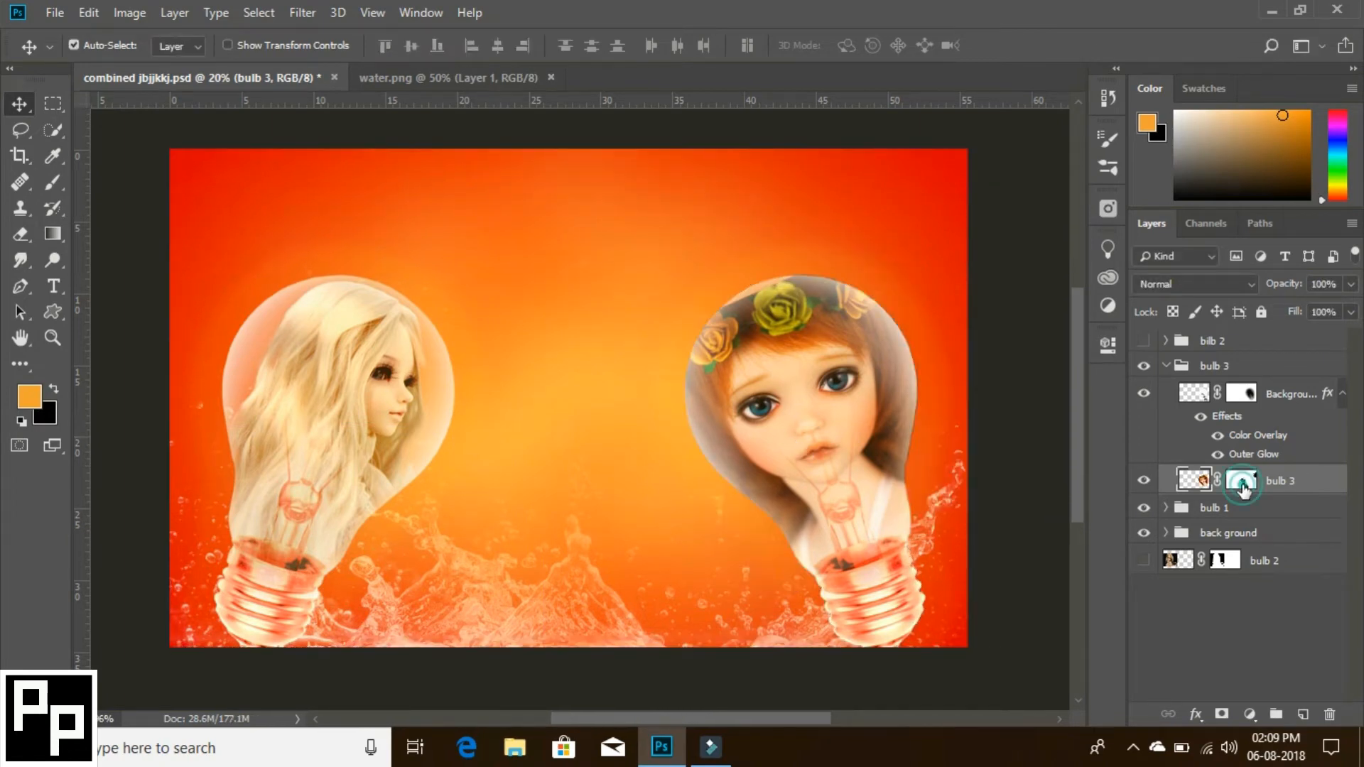
key(b)
key(ctrl+space)
drag(717, 513, 778, 535)
drag(502, 502, 267, 584)
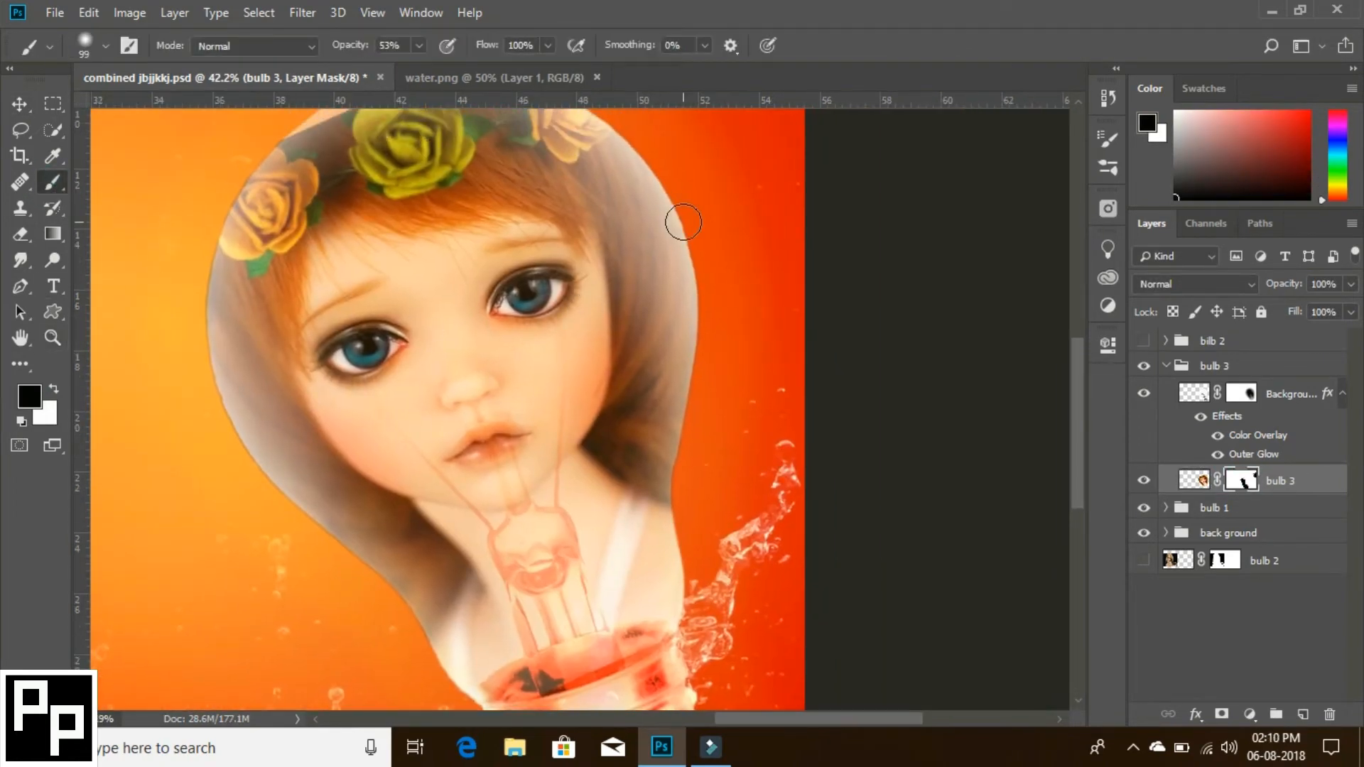
drag(695, 340, 672, 587)
drag(626, 132, 649, 294)
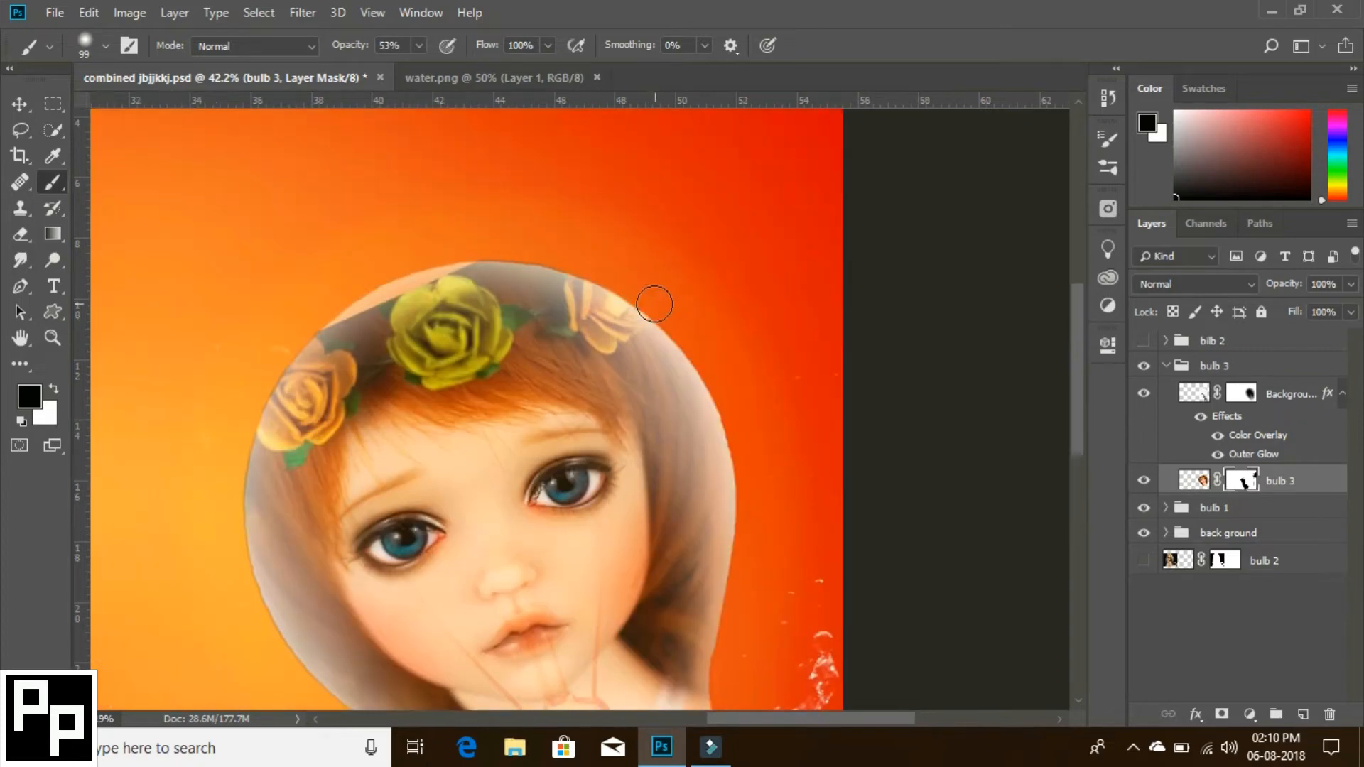
mouse_move(290, 348)
mouse_down()
mouse_move(237, 481)
mouse_move(268, 617)
mouse_up()
drag(376, 557, 442, 325)
drag(323, 389, 462, 539)
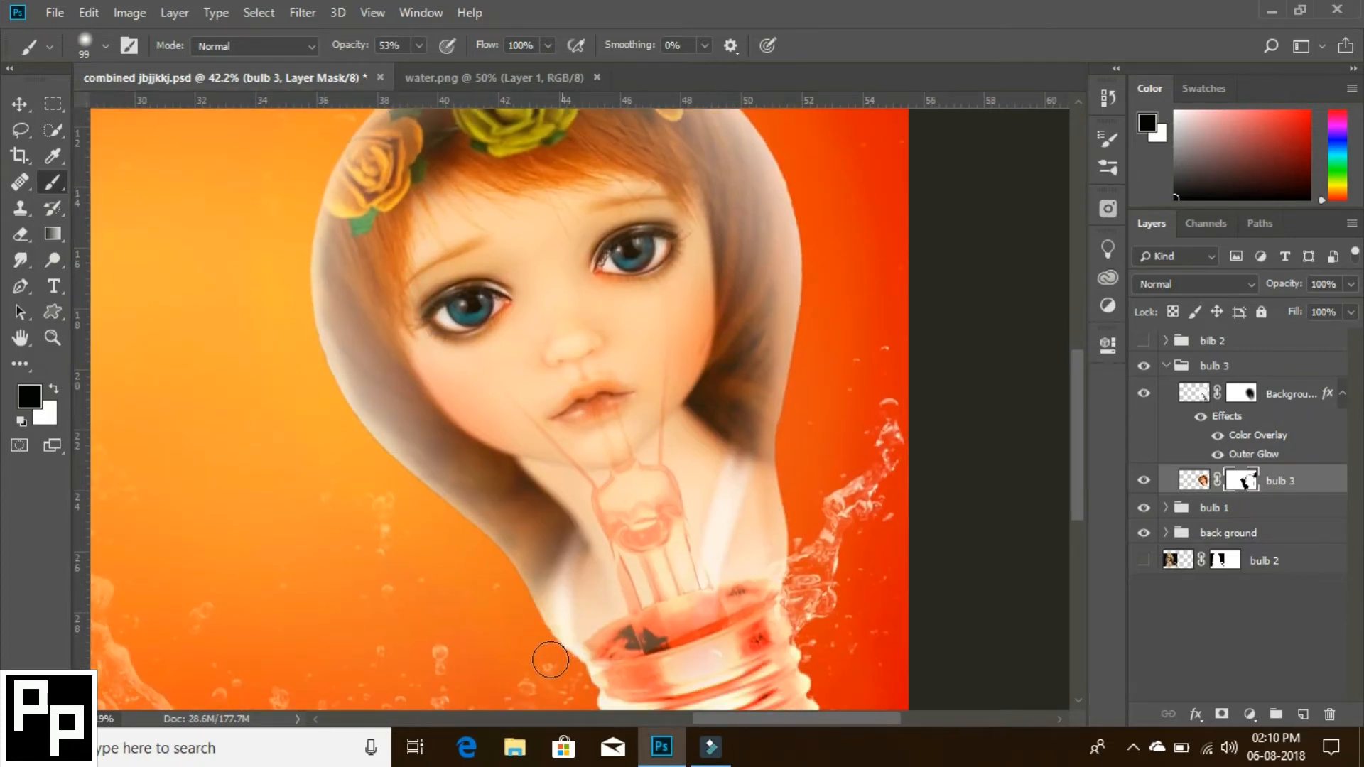
scroll(441, 497, up, 5)
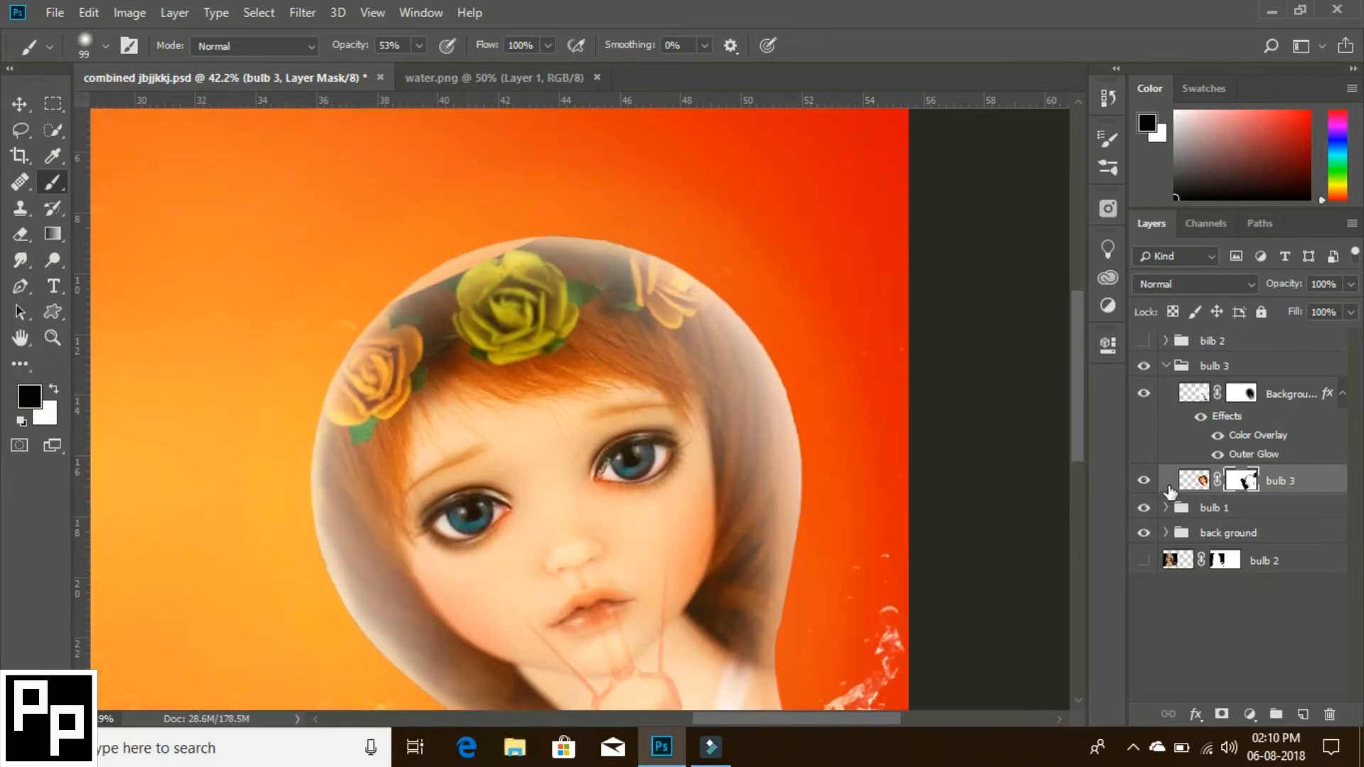
- Duplicate the bulb 3 doll layer, hide the original, and smudge the copy's flower crown into the bulb's upper edge at 100% strength
mouse_move(1296, 482)
mouse_down()
mouse_move(1327, 631)
mouse_move(1304, 713)
mouse_up()
click(1142, 510)
click(20, 260)
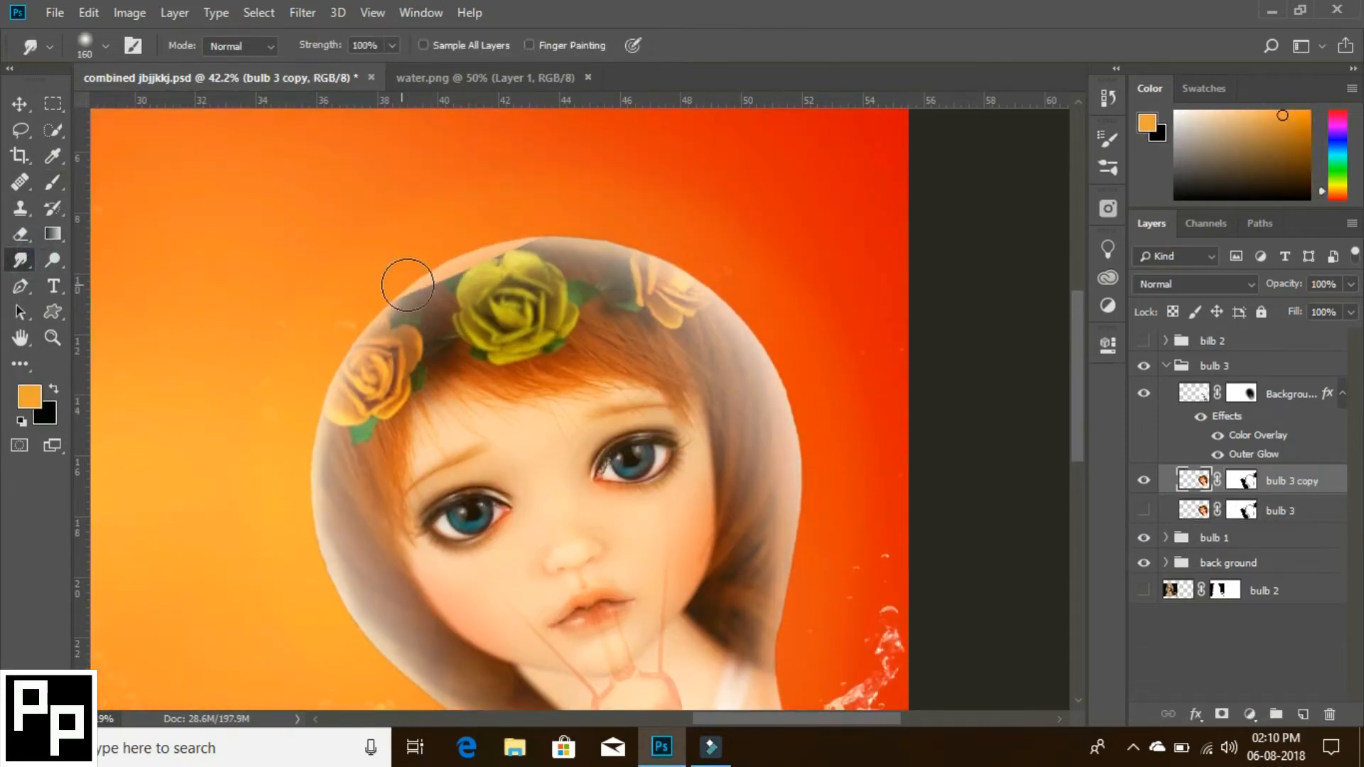
mouse_move(407, 284)
mouse_down()
mouse_move(509, 234)
mouse_move(437, 254)
mouse_move(499, 229)
mouse_up()
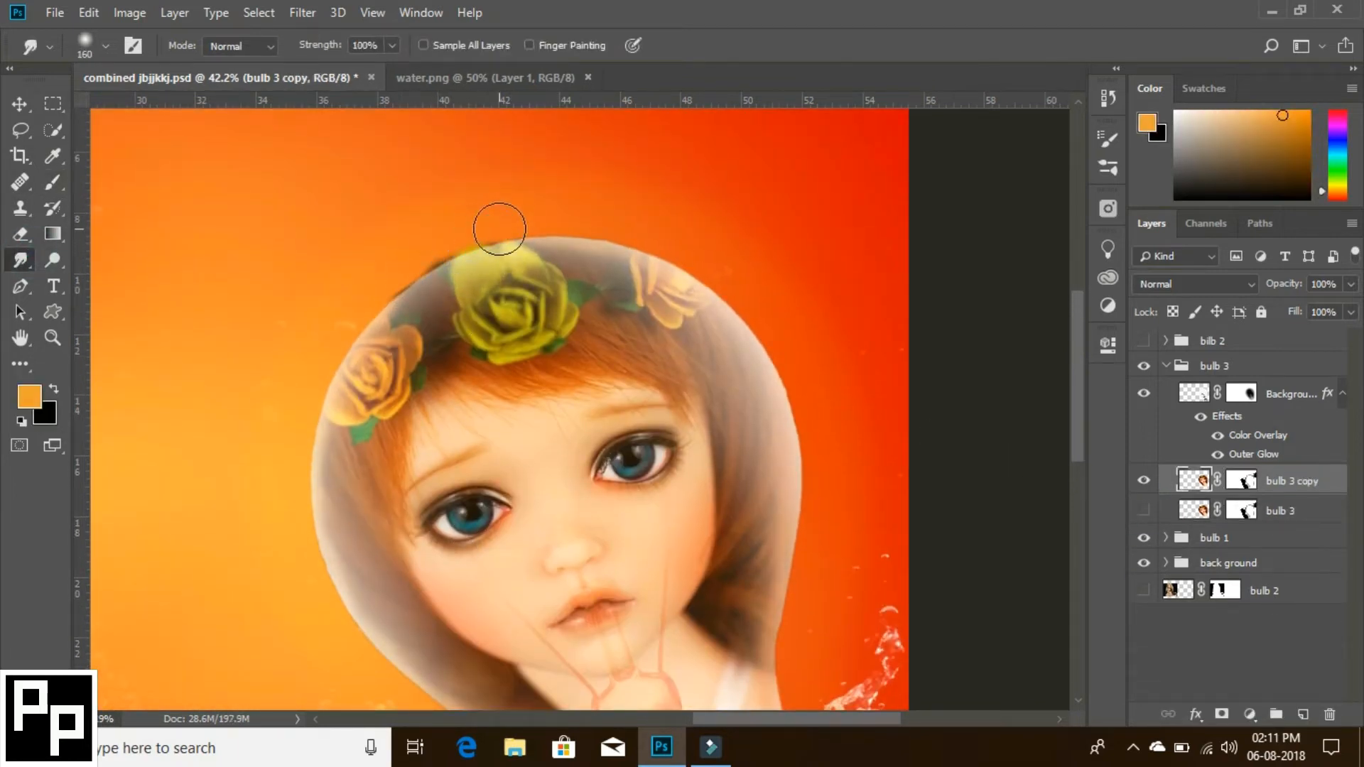
scroll(441, 304, down, 8)
mouse_move(615, 462)
mouse_down()
mouse_move(648, 433)
mouse_move(609, 508)
mouse_up()
scroll(608, 509, up, 6)
- Mask out the smudged areas spilling past the bulb's upper edge by painting black on the bulb 3 copy mask
click(1240, 481)
click(52, 183)
scroll(378, 238, up, 2)
drag(377, 237, 392, 230)
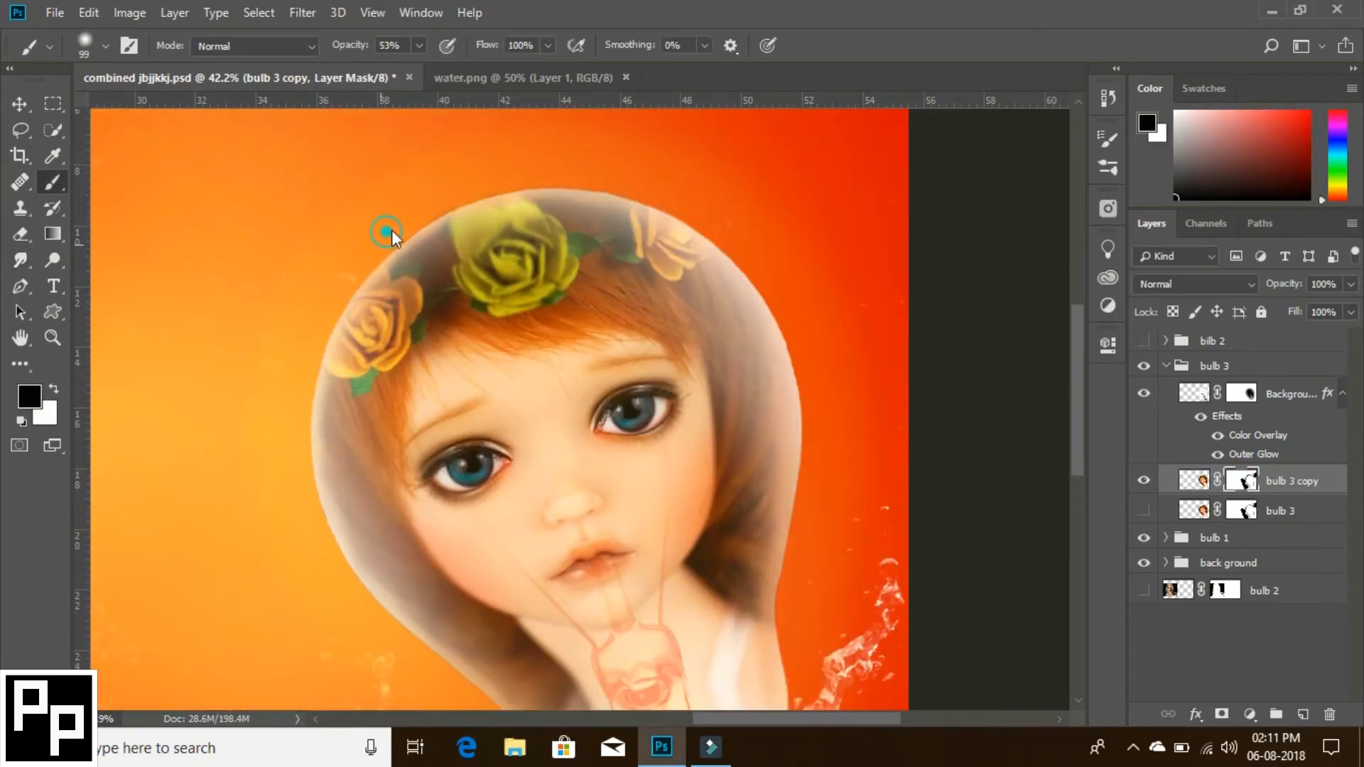
- Delete the hidden original bulb 3 doll layer
scroll(700, 441, down, 5)
key(z)
drag(753, 524, 443, 433)
click(1271, 511)
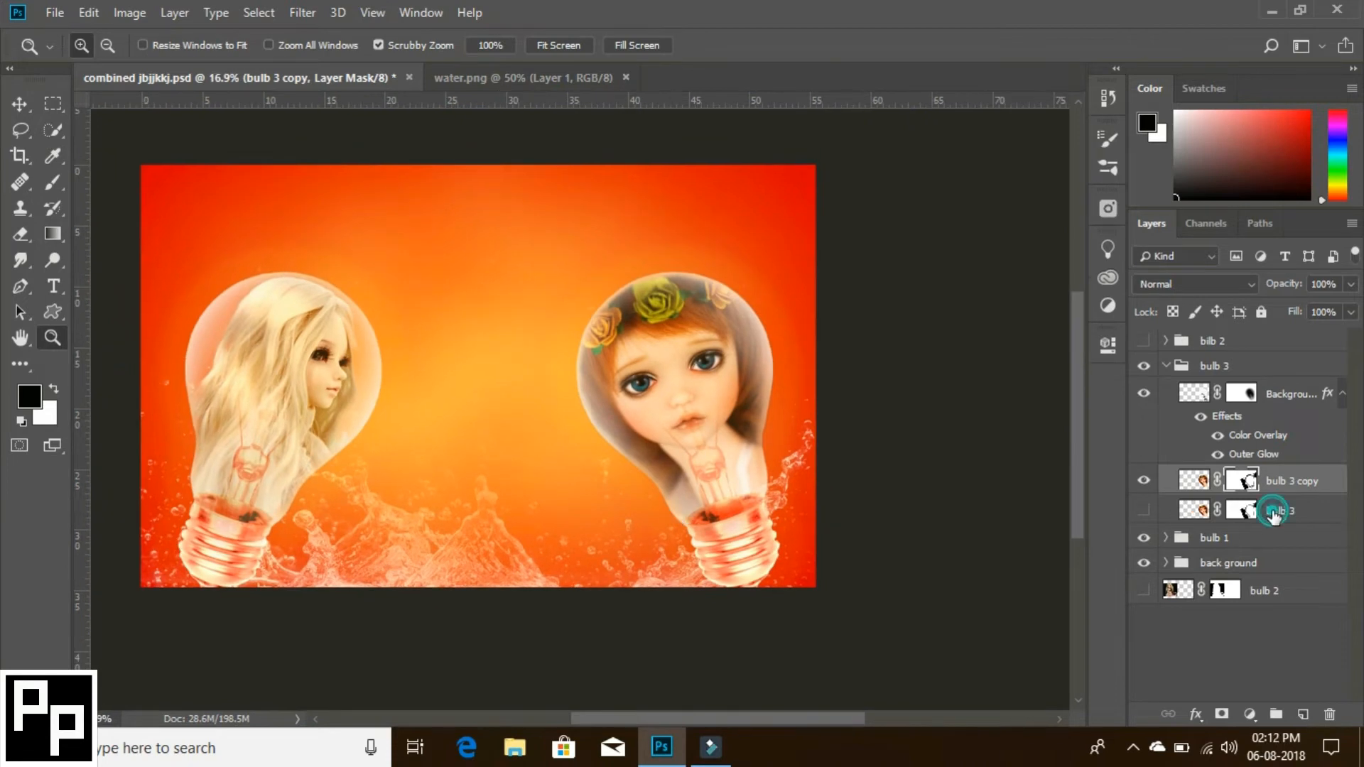
click(1329, 714)
click(594, 289)
- Add a Levels adjustment clipped to the bulb 3 copy layer, with RGB shadow input 27 and a slightly lower highlight input
click(1248, 714)
click(1225, 313)
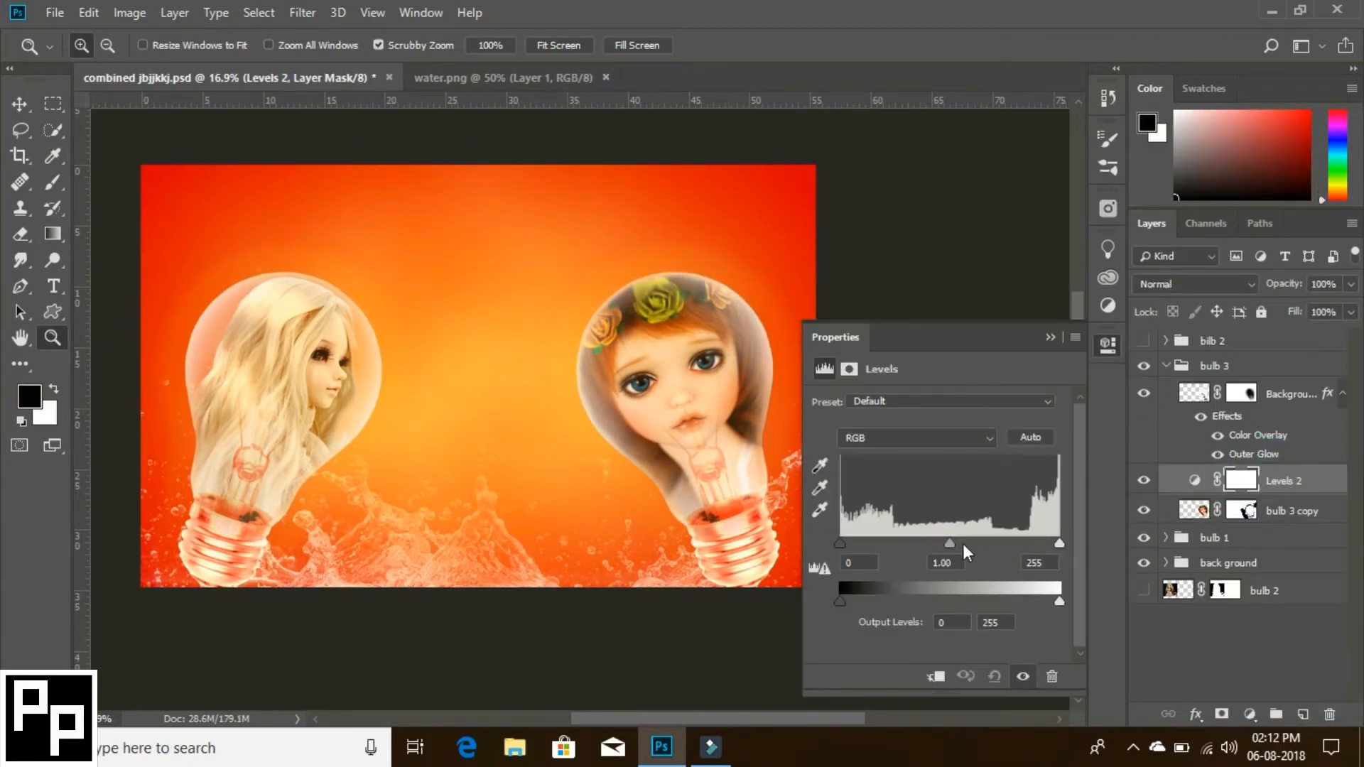
drag(840, 543, 861, 543)
key(ctrl+alt+g)
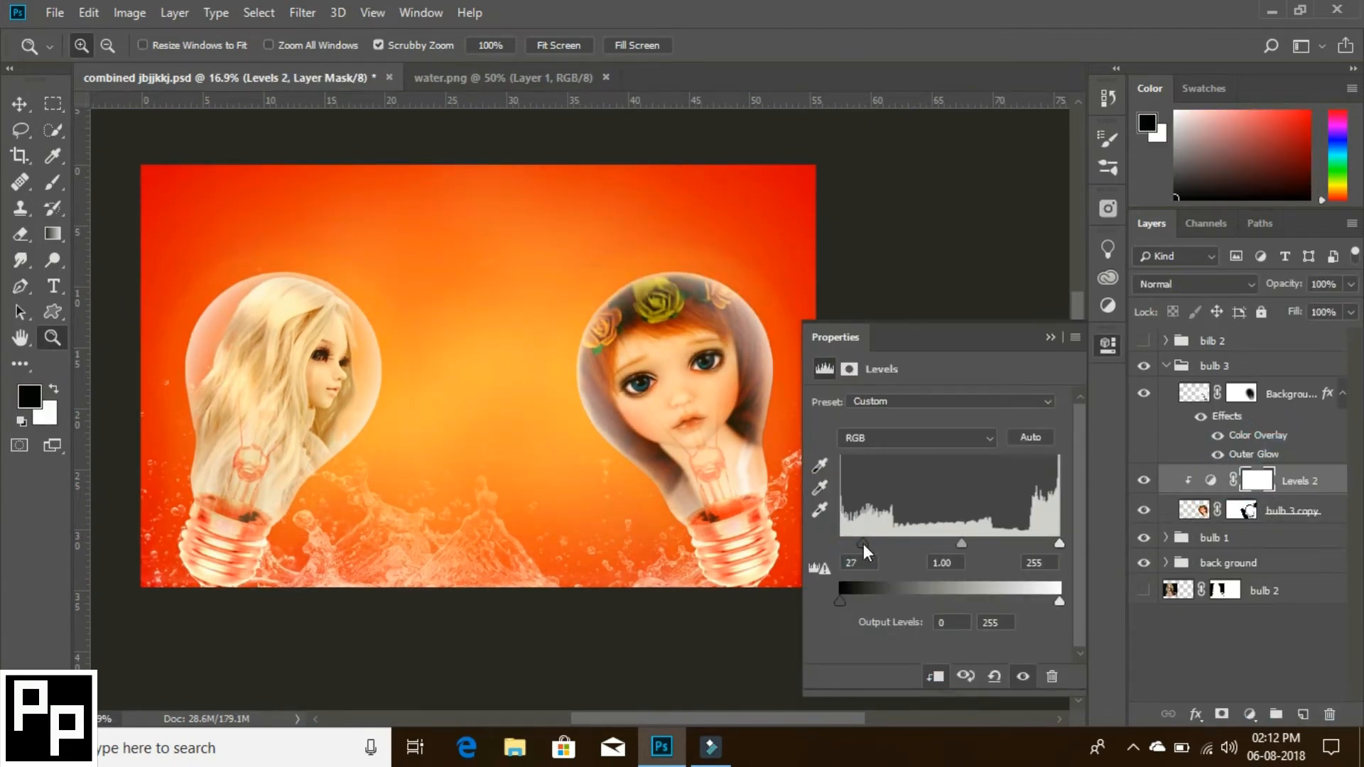
drag(1058, 543, 1054, 545)
- Tint the red-haired doll by setting the Levels adjustment's Red channel midtones to 1.25 and highlights to 231
click(956, 438)
click(951, 471)
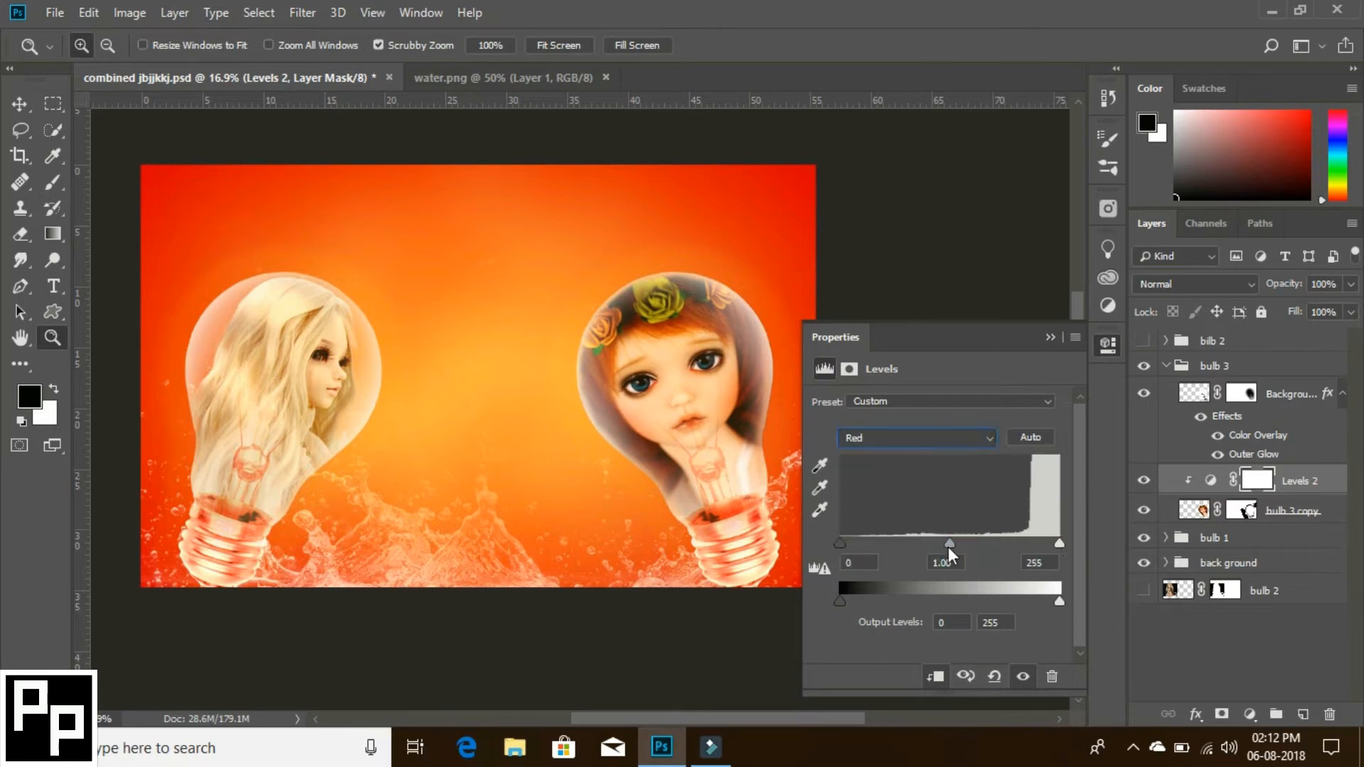
drag(949, 544, 961, 542)
drag(839, 543, 859, 544)
drag(1038, 541, 1037, 542)
drag(949, 543, 923, 544)
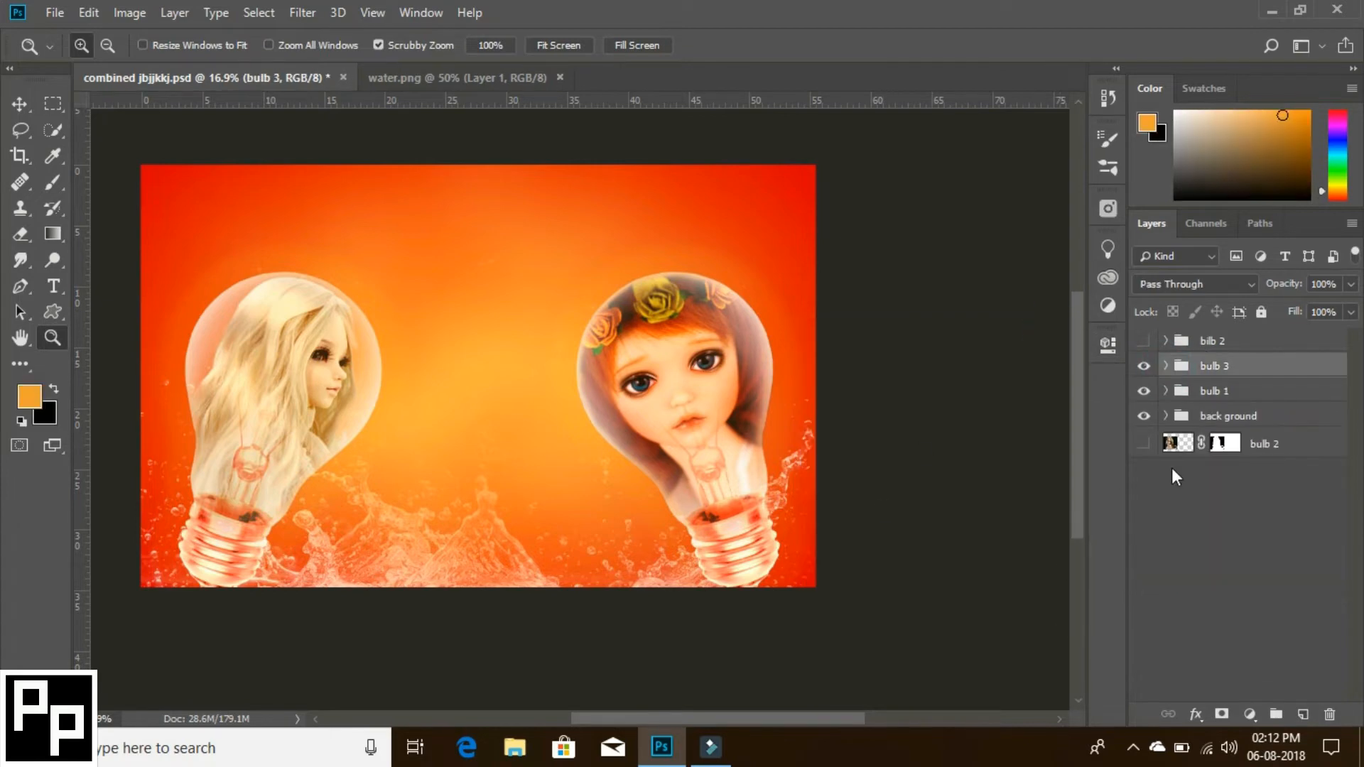
- Show the bilb 2 group, its bulb and the bulb 2 doll layer, and move that doll layer into the group beneath the bulb
click(1165, 341)
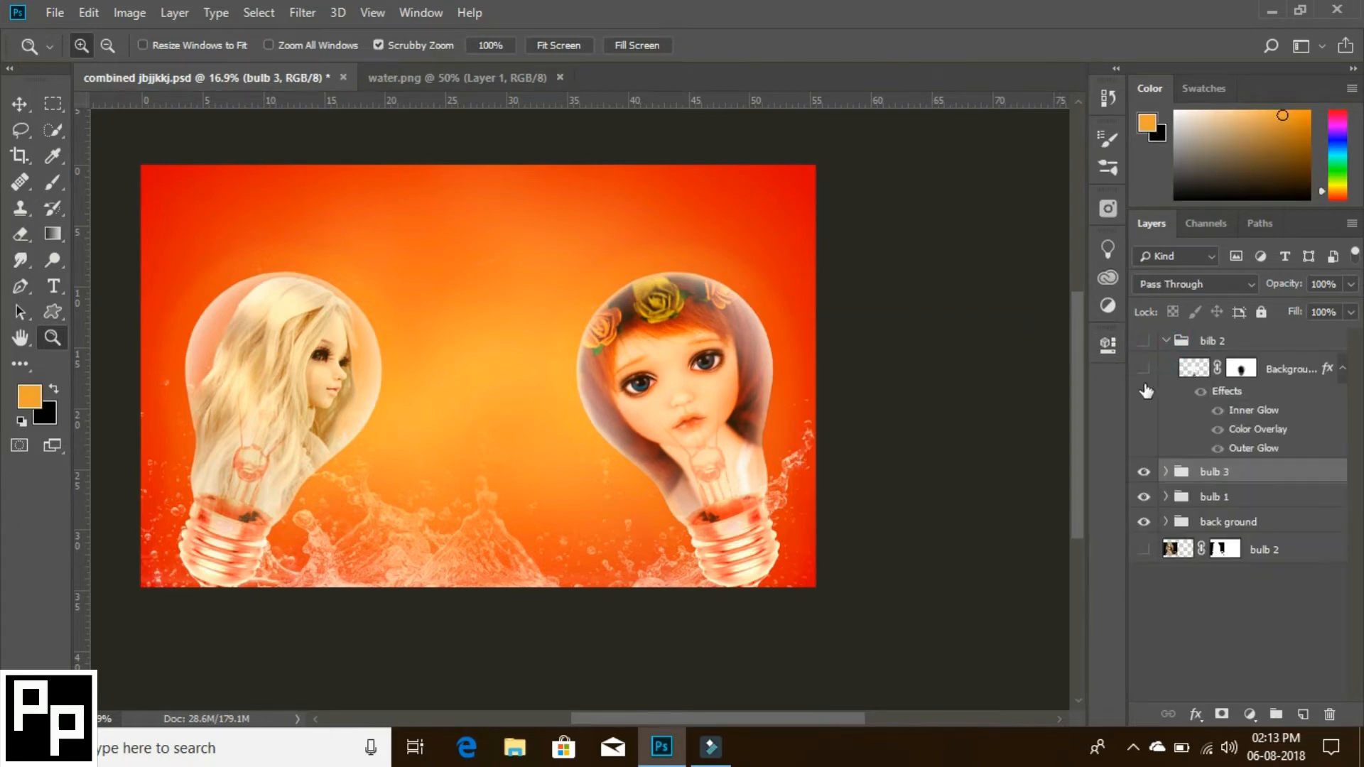
click(1144, 341)
click(1143, 369)
click(1144, 549)
click(1279, 550)
drag(1279, 550, 1264, 449)
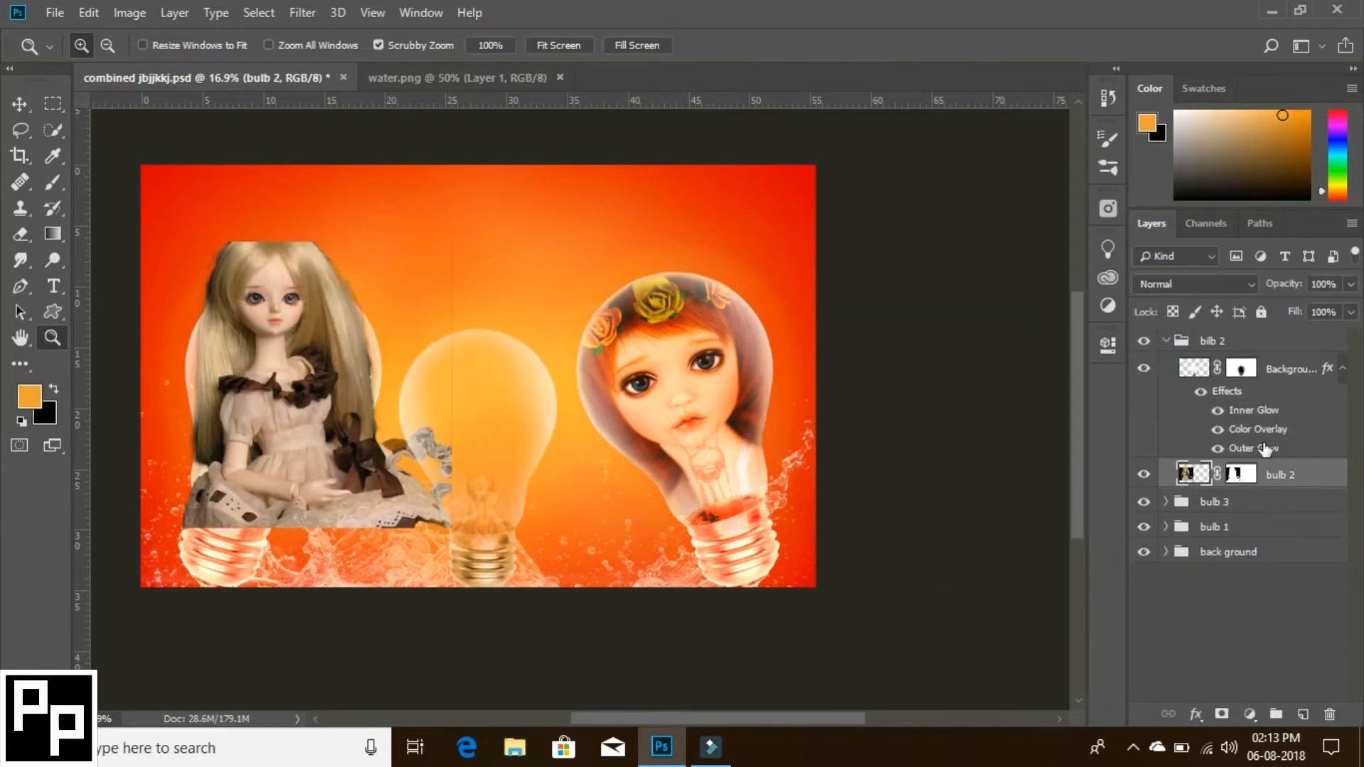
- Place the bulb 2 doll over the middle bulb and scale it to 98.58%
key(b)
key(z)
click(500, 506)
key(ctrl+0)
key(v)
drag(390, 468, 636, 570)
key(ctrl+t)
drag(789, 704, 785, 701)
drag(681, 562, 684, 555)
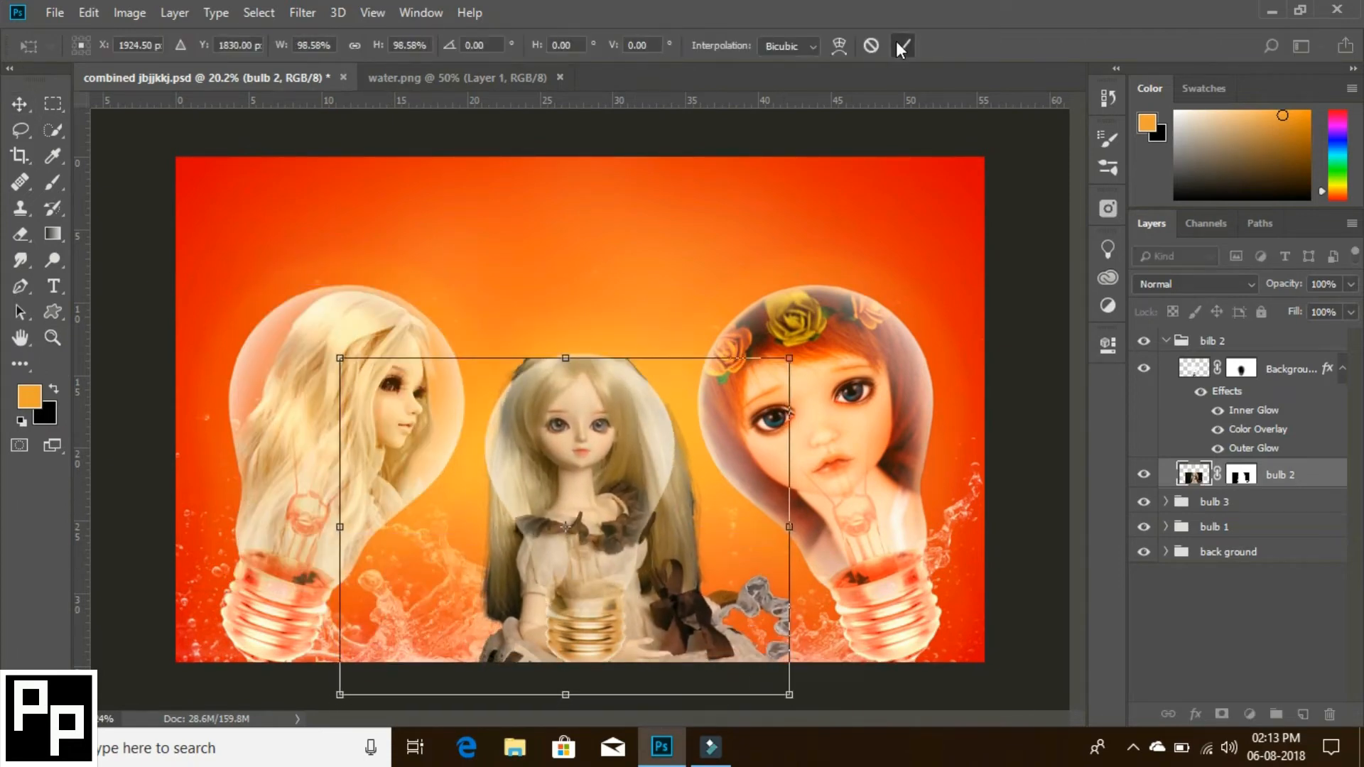
click(902, 46)
- Cut away the doll outside the middle bulb using the bulb's outline as an inverted selection feathered by 3 pixels
ctrl+click(1191, 368)
key(ctrl+shift+i)
key(shift+F6)
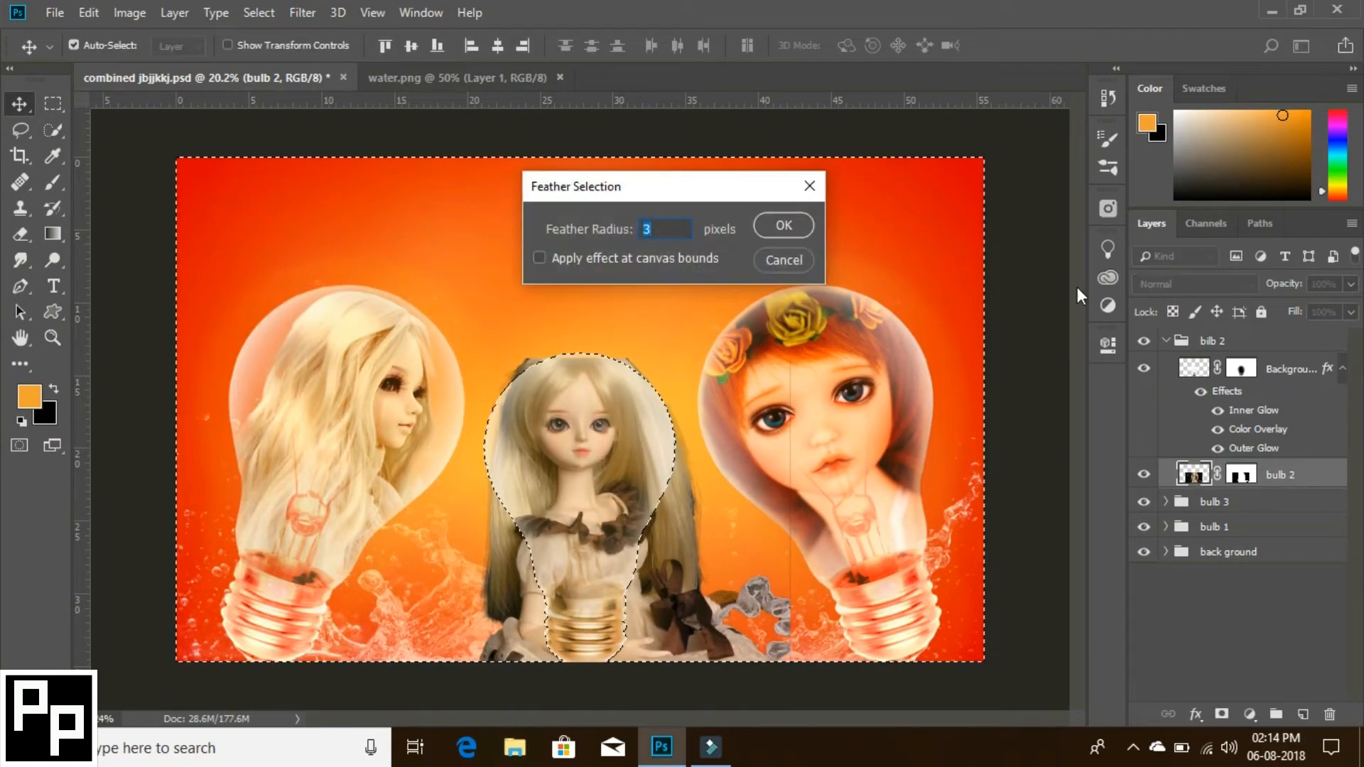
click(777, 228)
key(ctrl+x)
- Smudge the doll's hair upward to fill the top of the middle bulb
key(z)
drag(643, 498, 686, 529)
scroll(686, 529, up, 1)
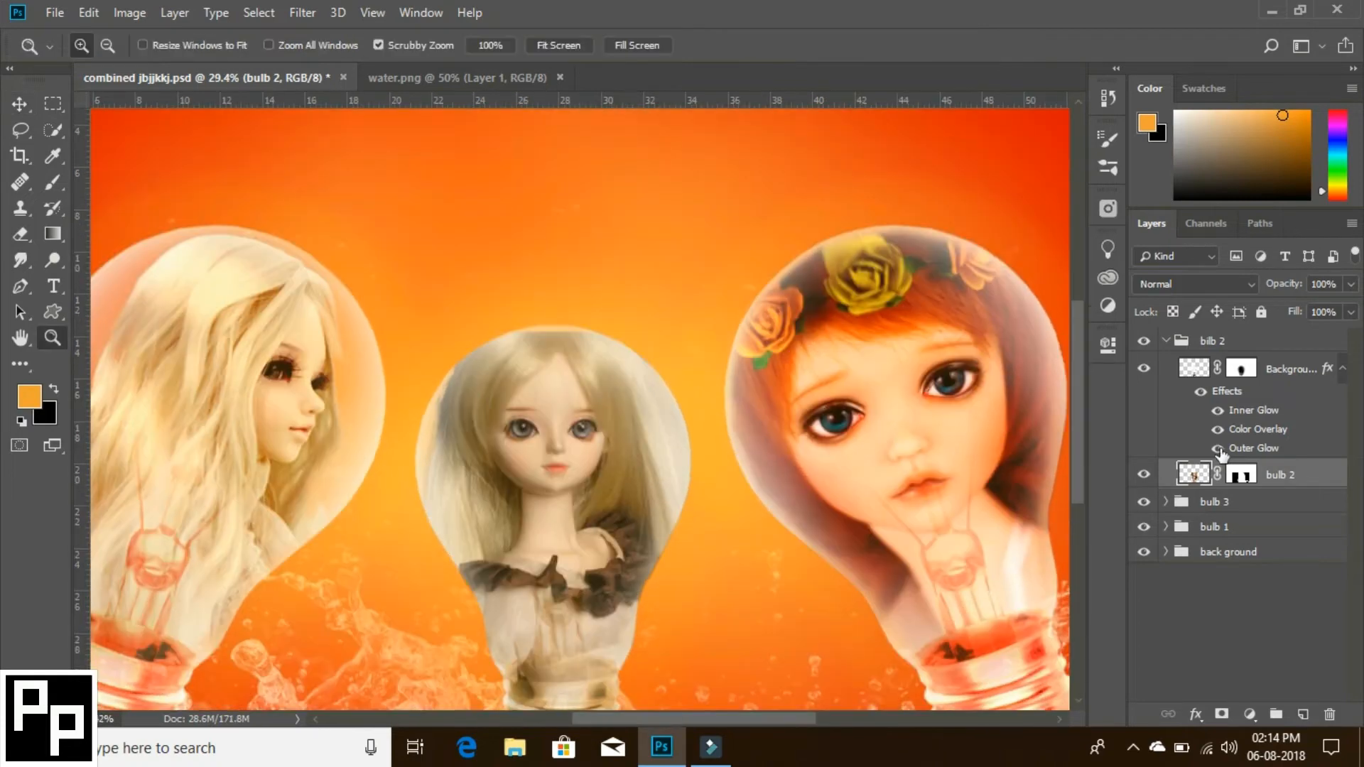
right_click(20, 259)
click(93, 321)
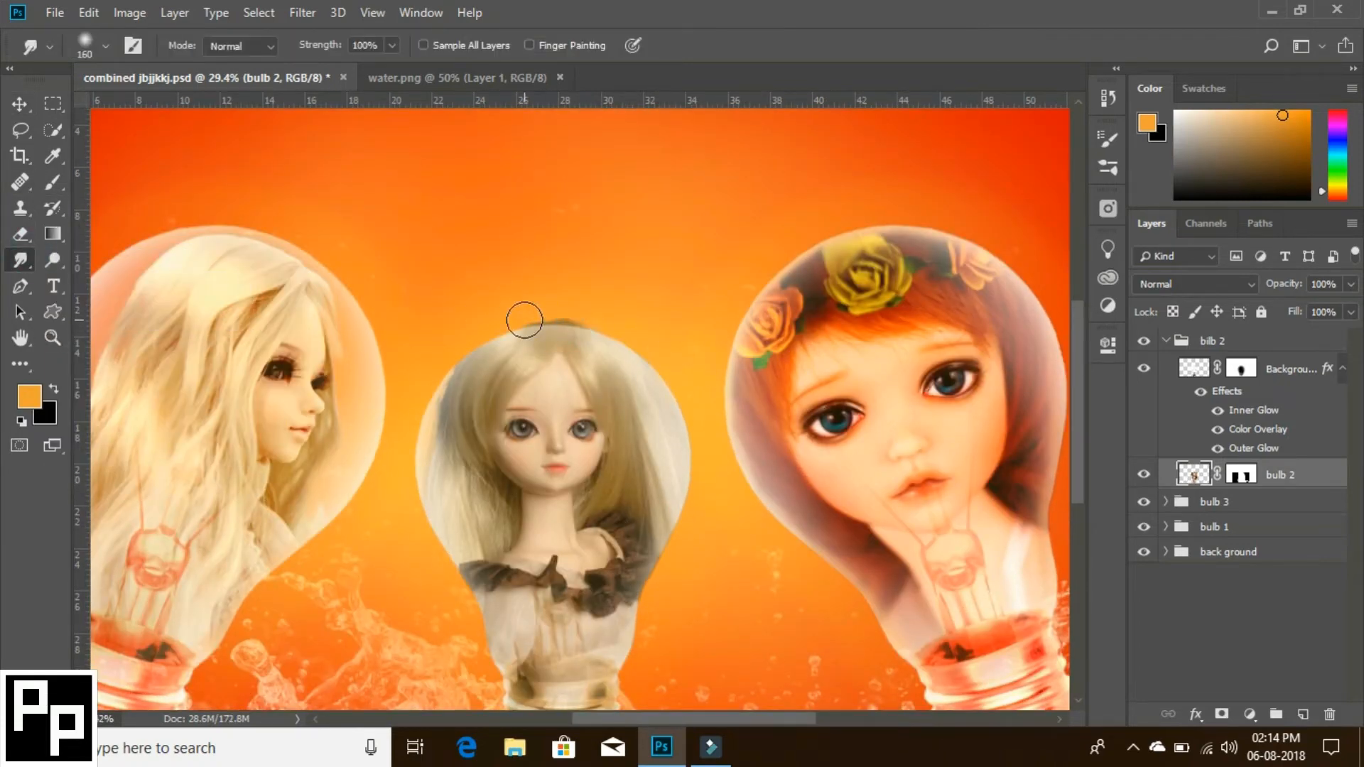
click(1200, 389)
double_click(1194, 376)
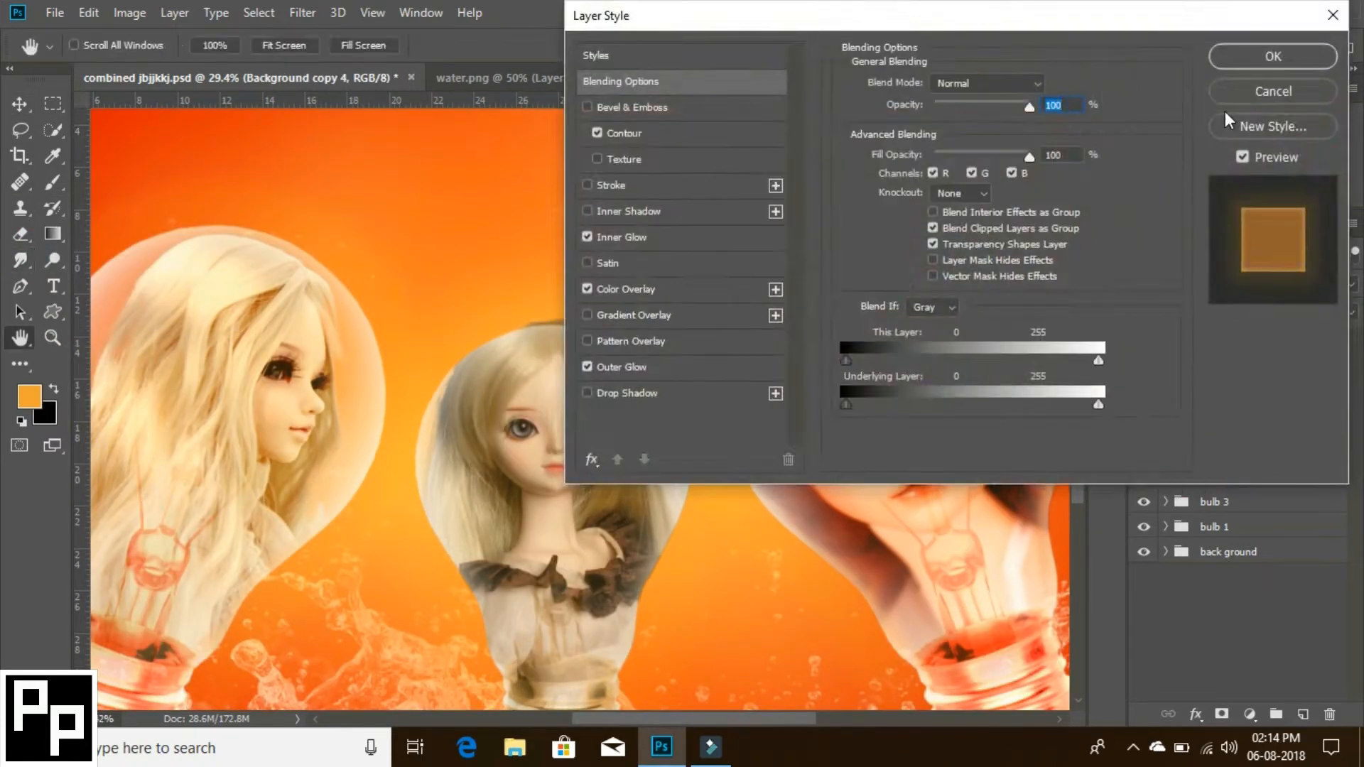
click(1267, 93)
- Remove the smudged hair outside the middle bulb from the bulb 2 layer, using the inverted bulb outline feathered by 3 pixels
ctrl+click(1193, 377)
key(shift+F5)
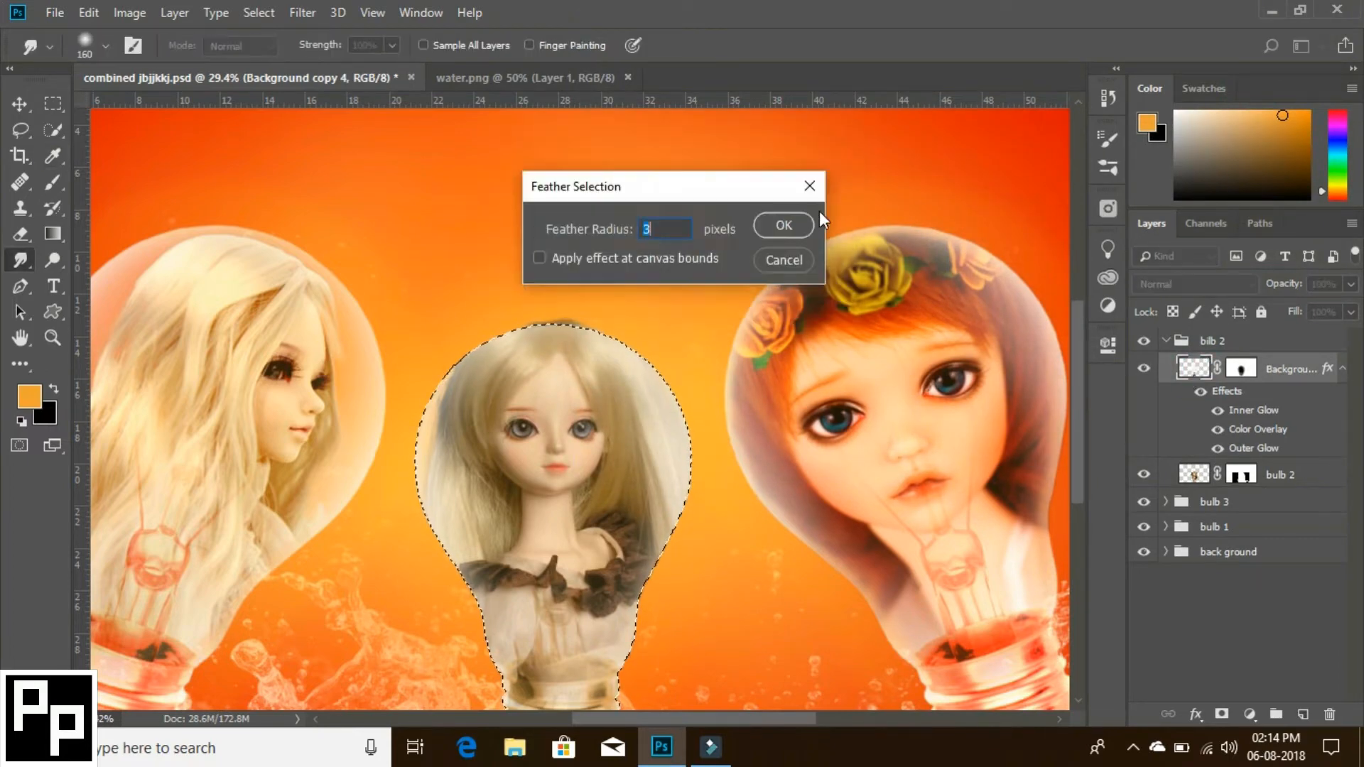
click(782, 225)
key(ctrl+d)
key(ctrl+shift+i)
key(z)
drag(743, 282, 699, 307)
click(1184, 475)
key(ctrl+d)
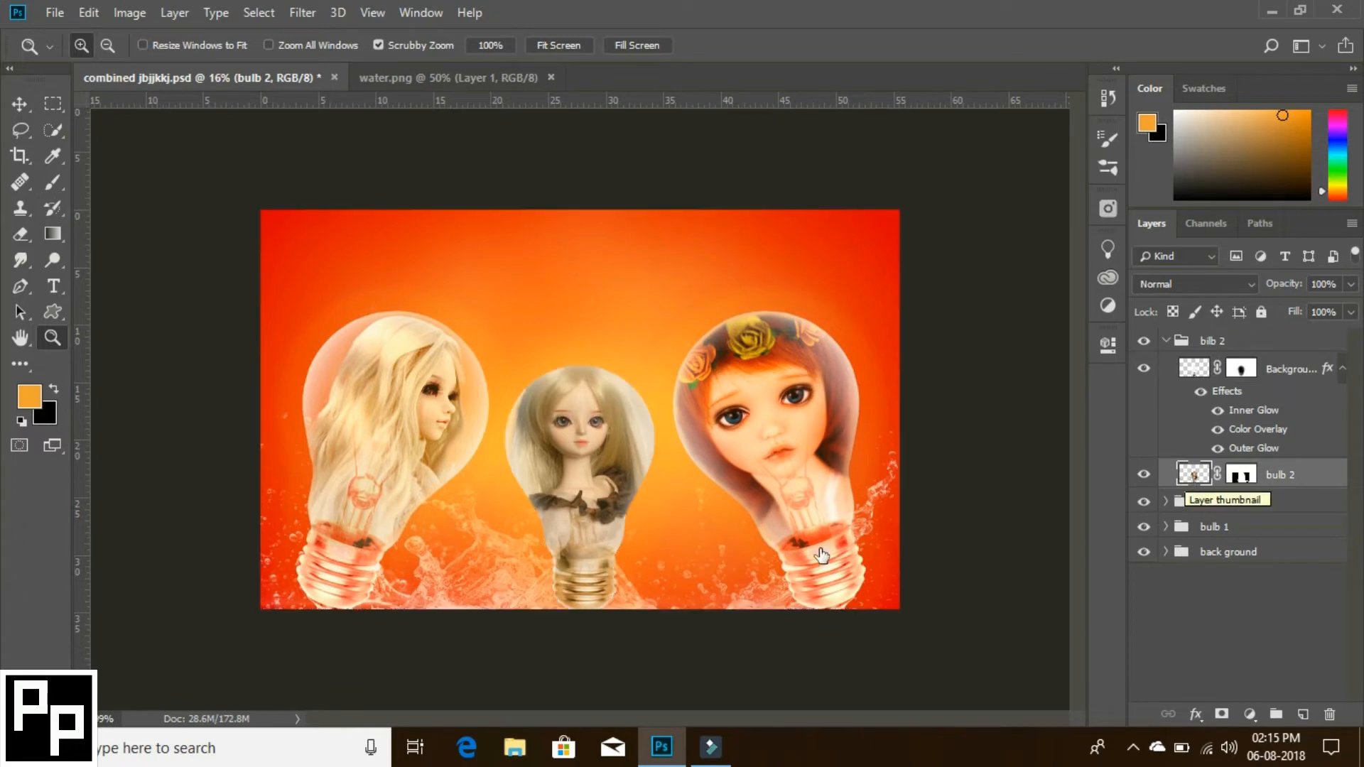
- Paint black on the bulb 2 mask at 53% opacity to soften the doll's edges and clear it from the bulb's screw base
drag(598, 392, 643, 410)
key(ctrl+0)
click(1240, 474)
click(51, 183)
click(52, 338)
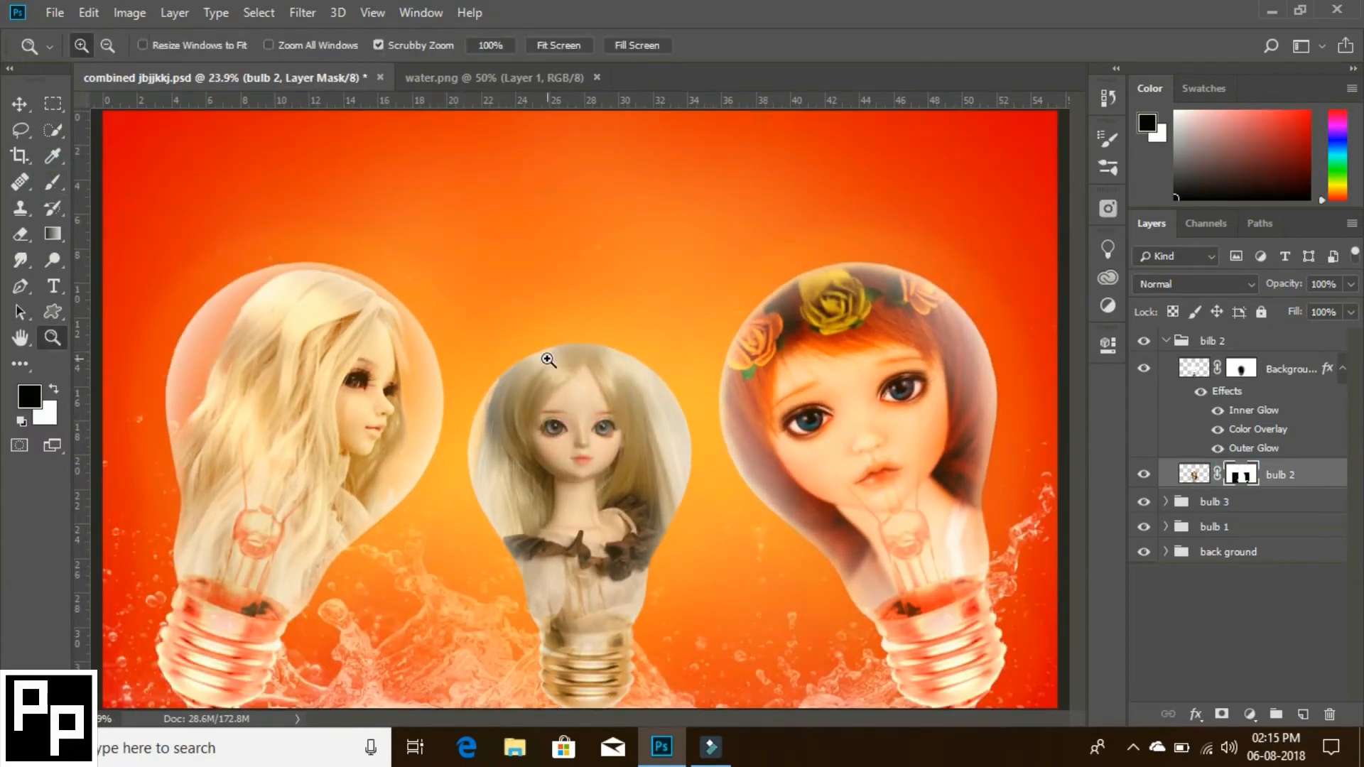
drag(547, 360, 605, 373)
click(52, 183)
scroll(637, 183, down, 2)
drag(636, 182, 847, 611)
drag(497, 235, 382, 568)
scroll(874, 289, down, 5)
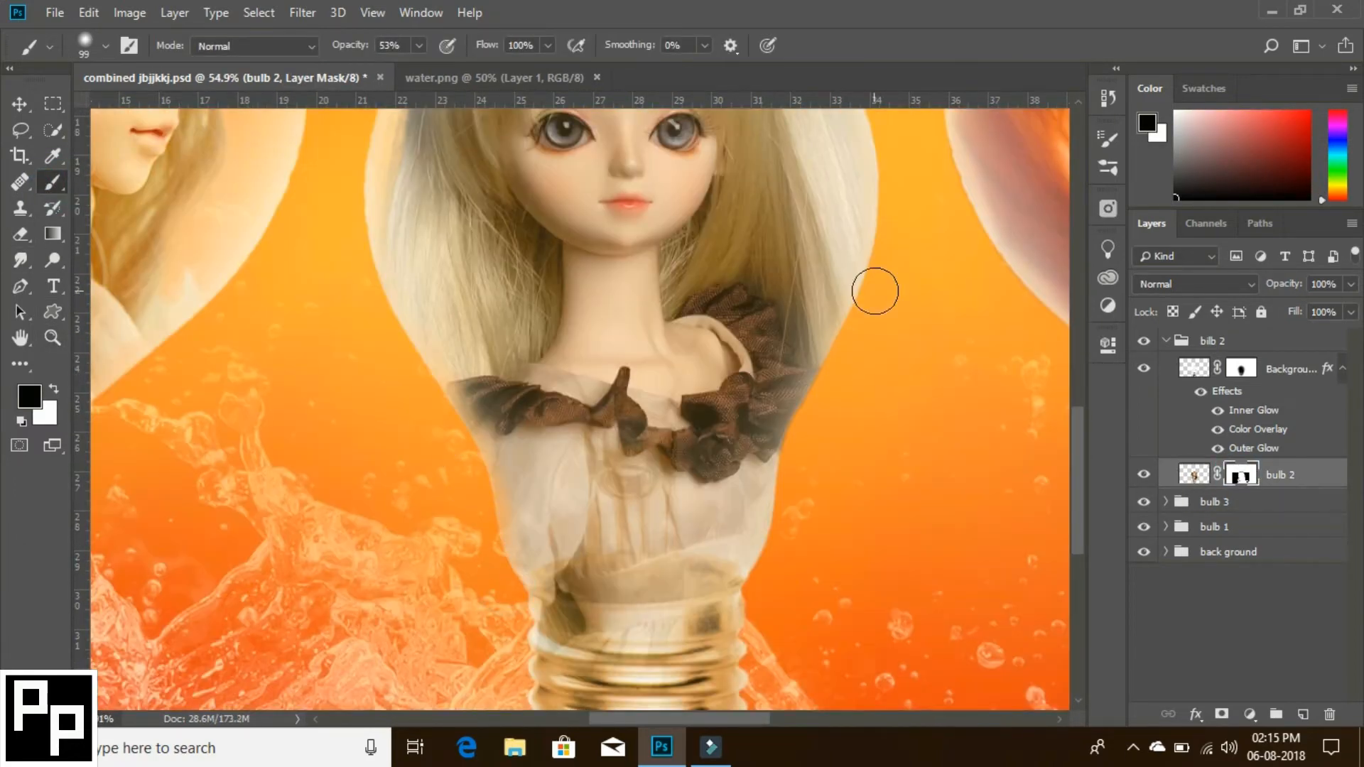
scroll(587, 478, down, 2)
- Add a Levels adjustment clipped to the bulb 2 layer and set its RGB input levels to 31, 1.22 and 240
key(z)
alt+click(609, 544)
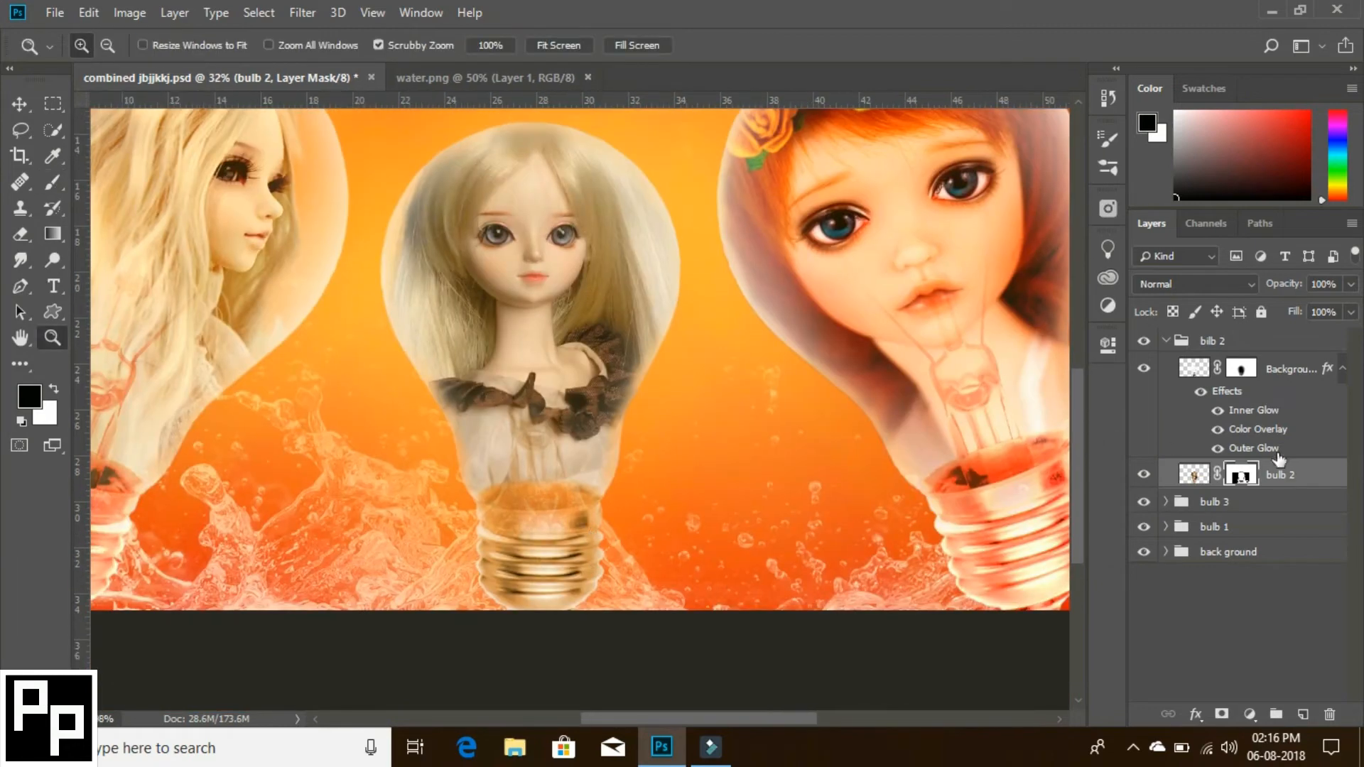
click(1249, 713)
click(1211, 445)
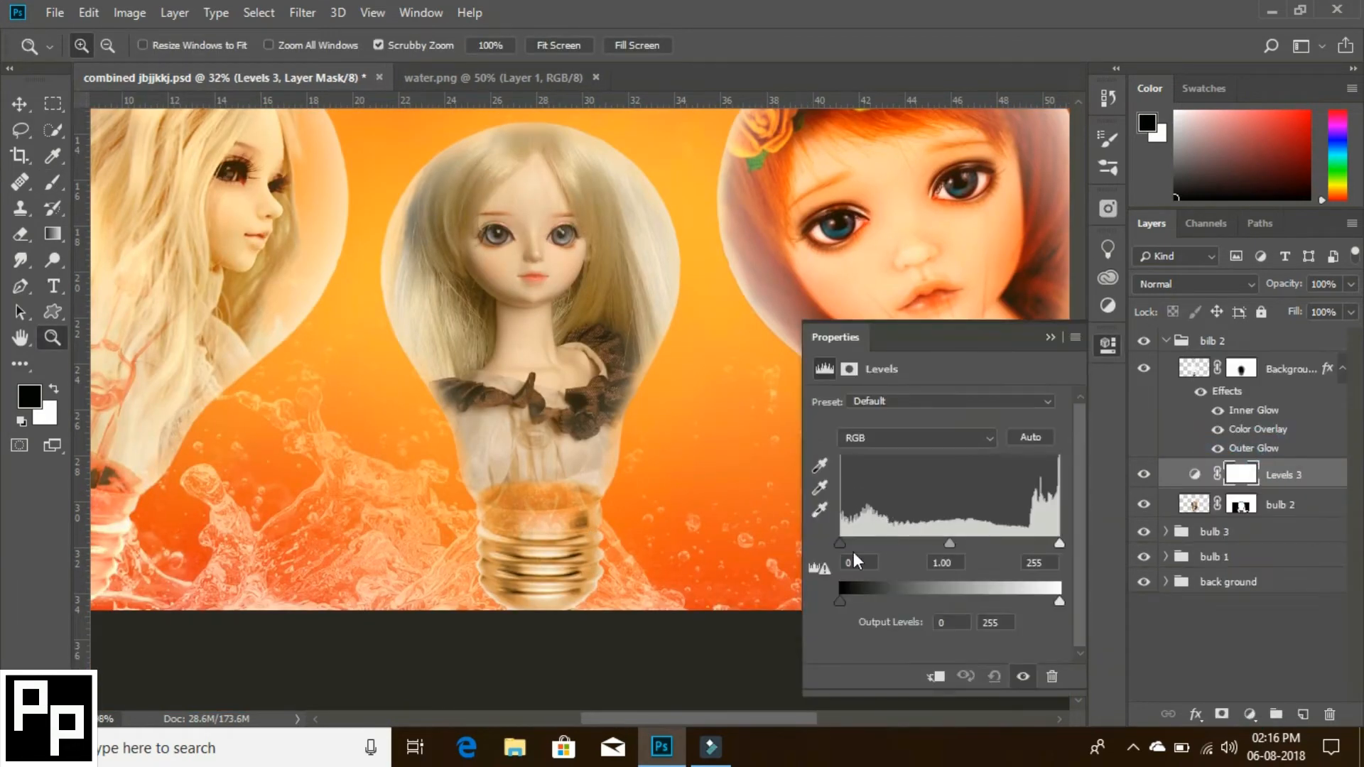
drag(840, 543, 866, 541)
click(936, 682)
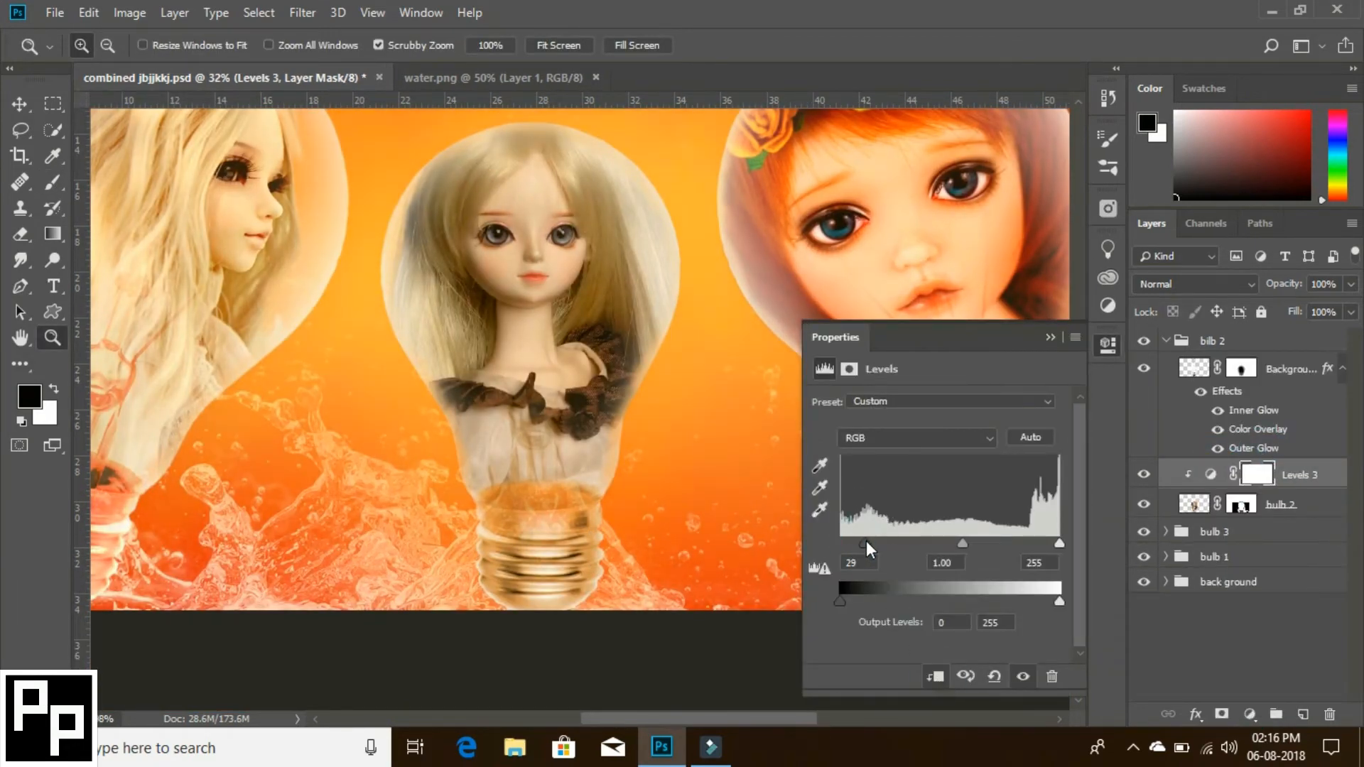
drag(962, 543, 952, 545)
- In the Levels adjustment's Red channel, lower the white input to 243, lighten the midtones and raise the black input slightly
click(916, 437)
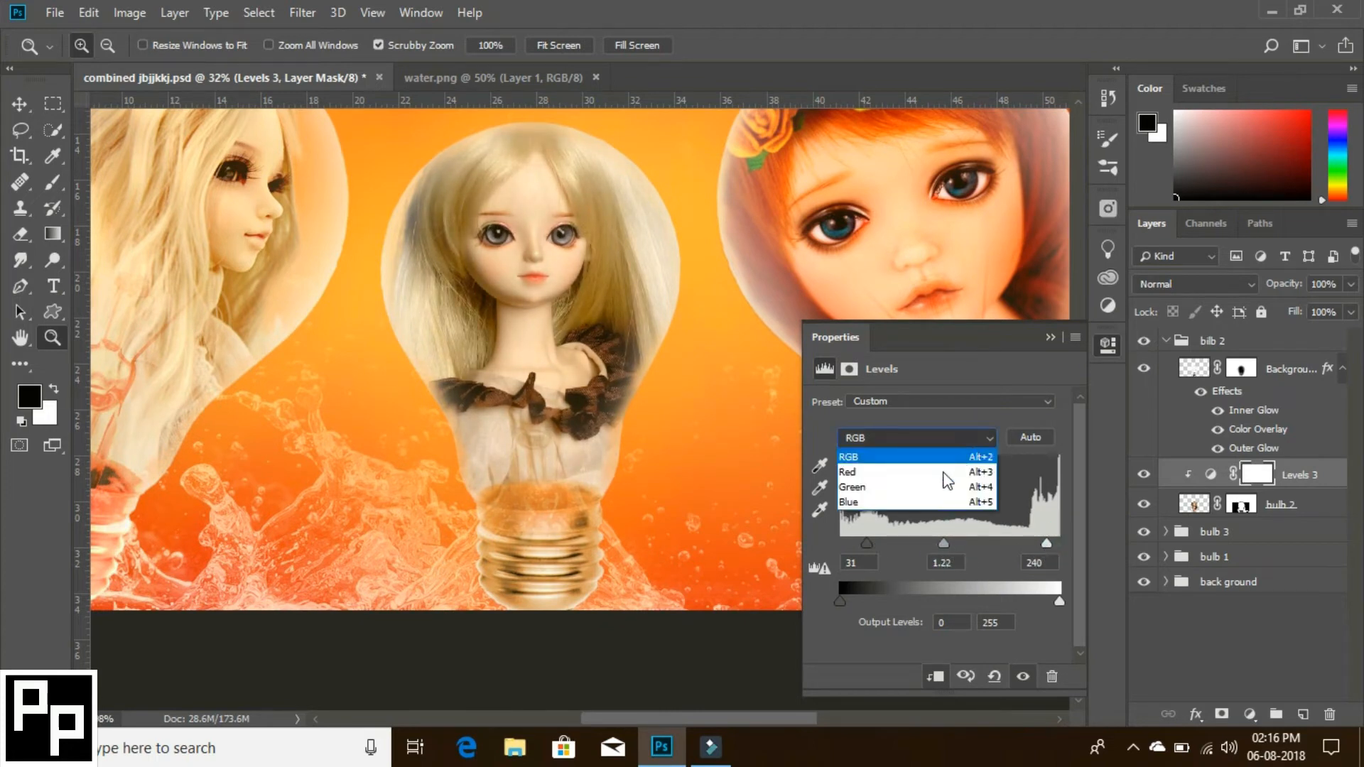
click(894, 458)
drag(1057, 544, 1048, 543)
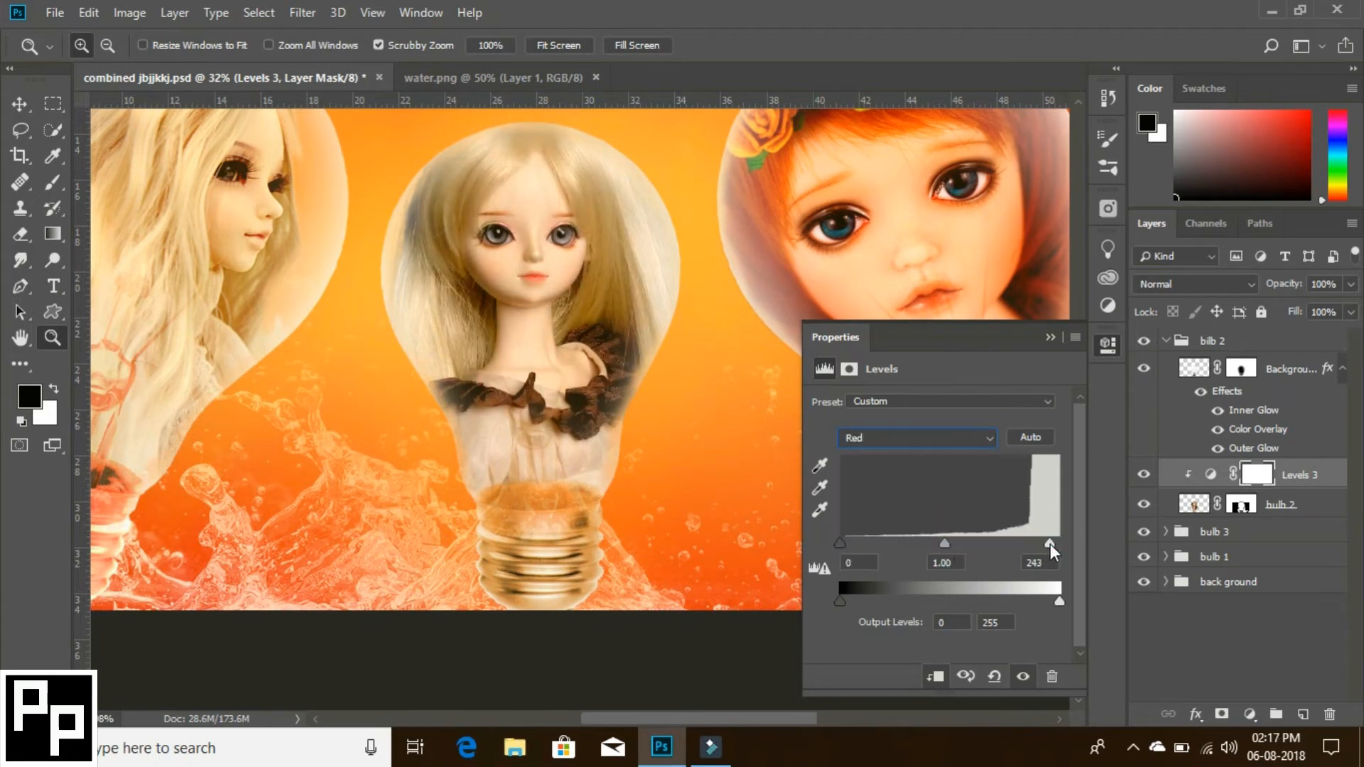
drag(945, 542, 934, 543)
drag(840, 543, 846, 544)
- Set the Levels adjustment's Green channel midtone to 0.83 and compare the doll with and without the adjustment
click(891, 438)
click(897, 487)
drag(955, 544, 965, 544)
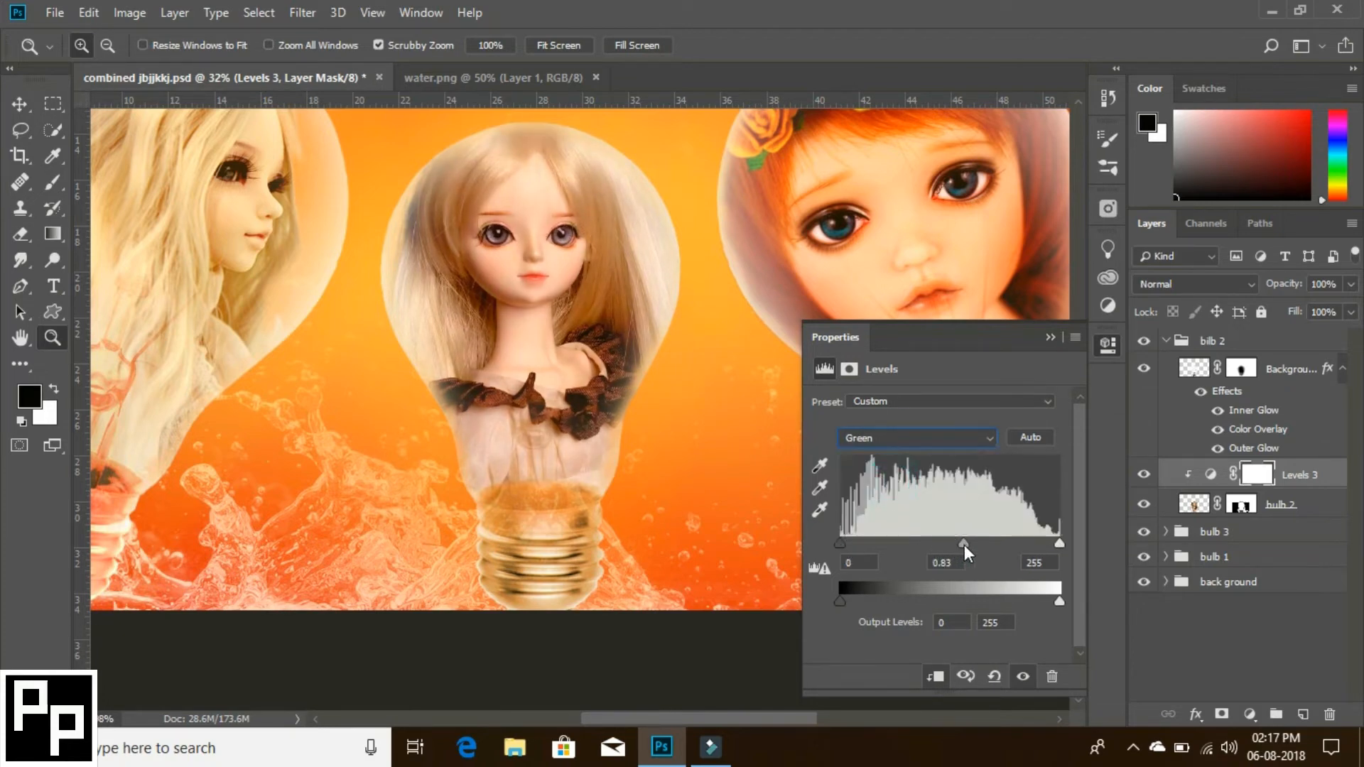
click(1023, 677)
click(1025, 678)
click(1050, 338)
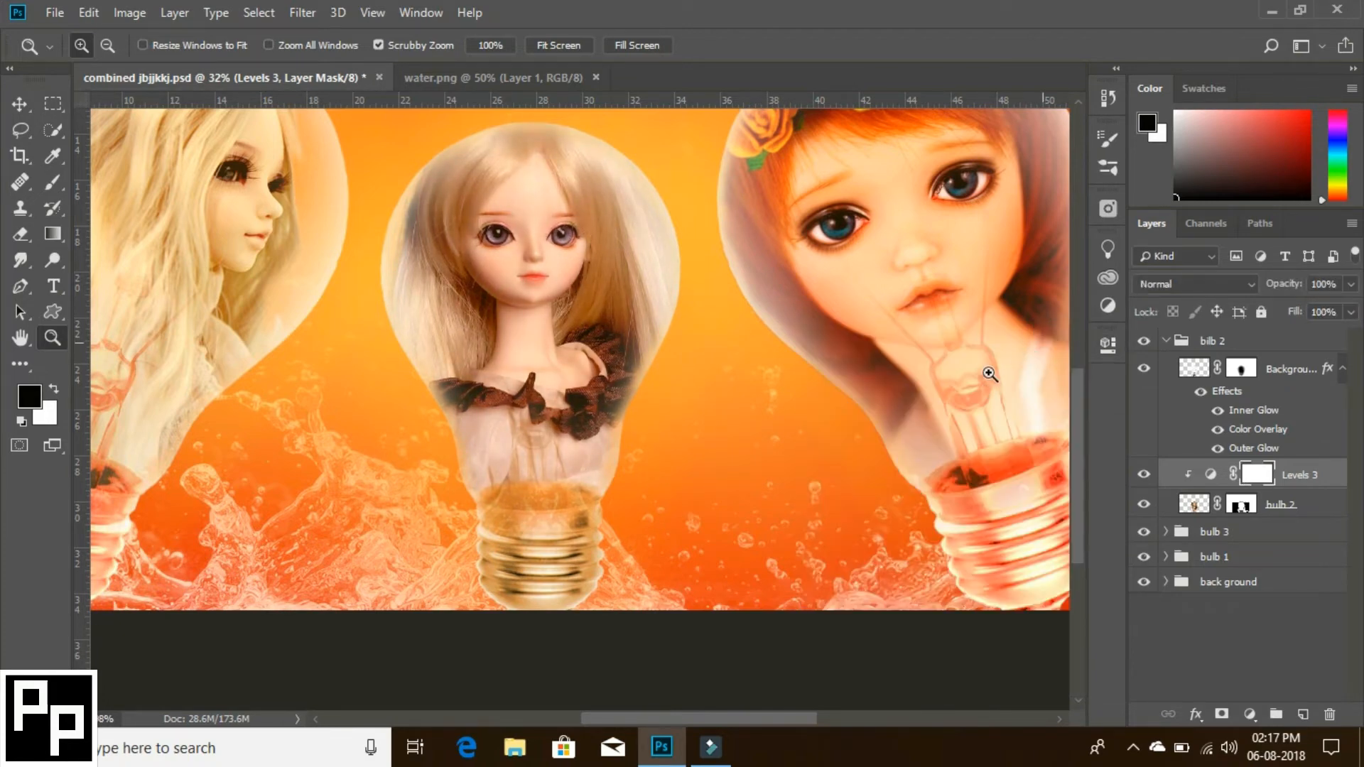
- Reduce the bulb 2 doll layer's opacity to 90%
drag(986, 376, 856, 455)
click(1194, 503)
click(1351, 283)
drag(1352, 306, 1342, 307)
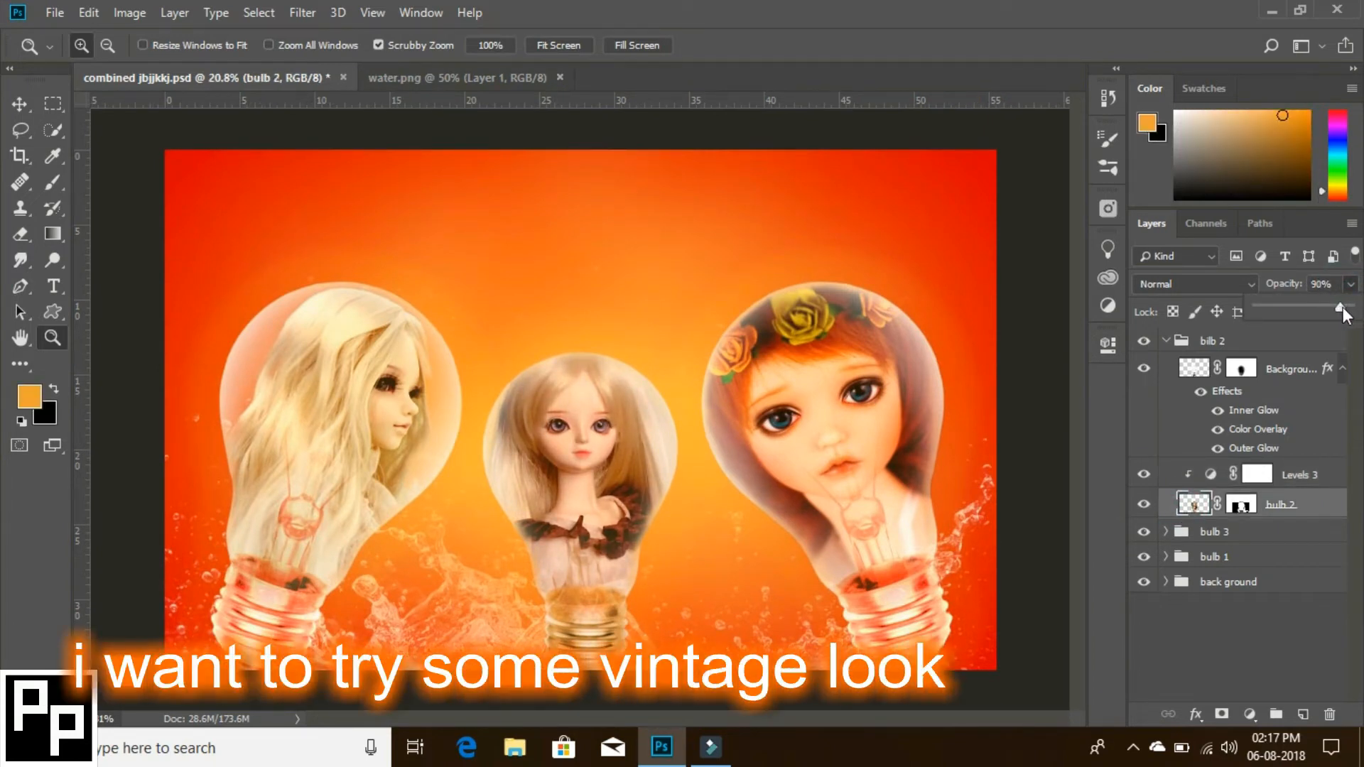
click(1075, 451)
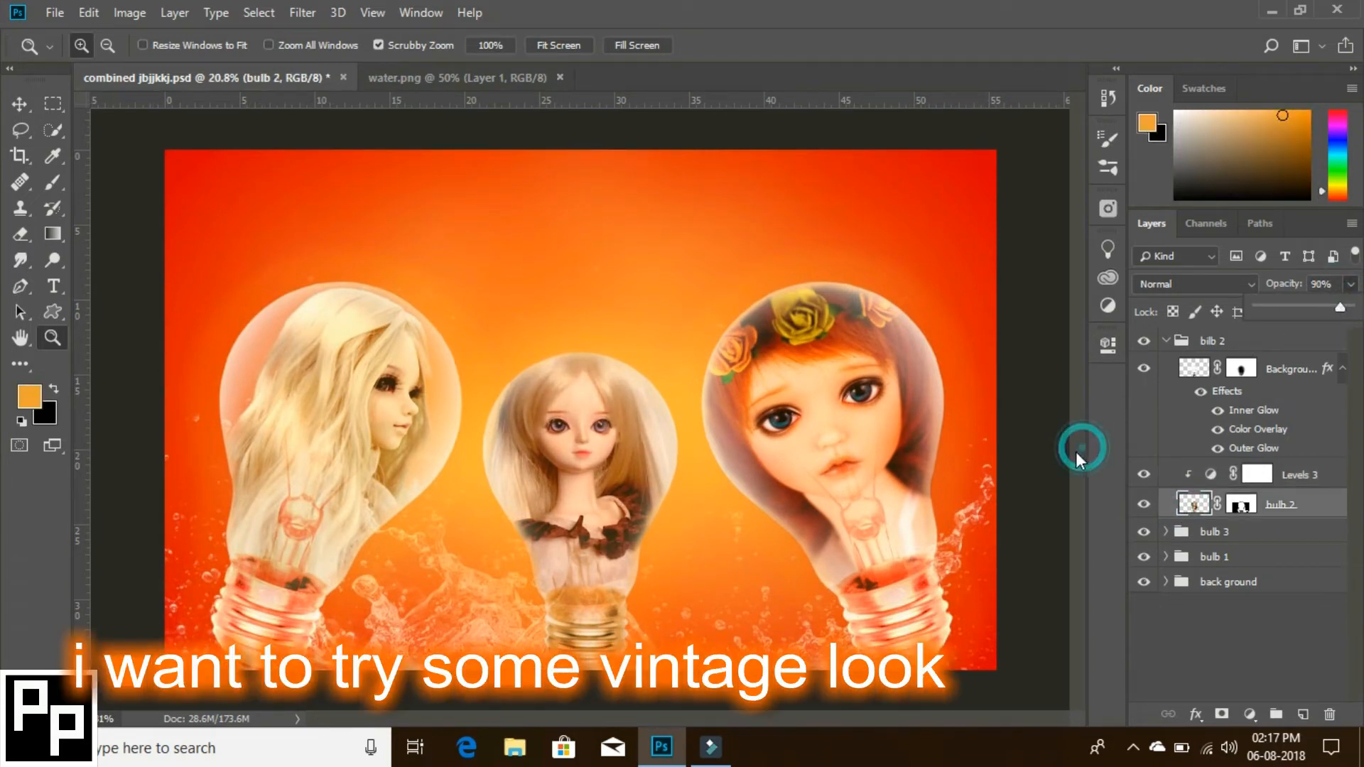
- Add a new layer above all the groups and draw a wide elliptical selection spanning the canvas width around the bulbs
click(1165, 341)
click(1303, 714)
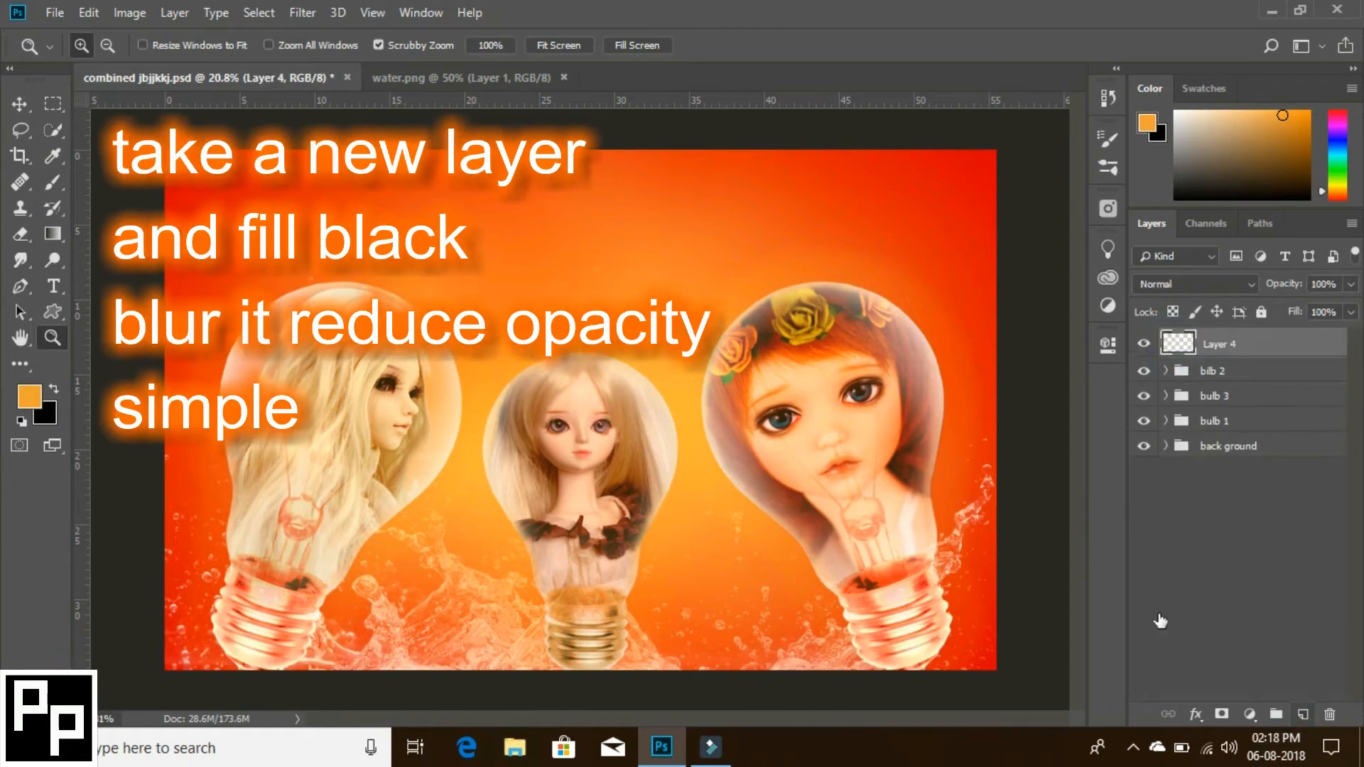
click(52, 106)
right_click(53, 104)
click(156, 125)
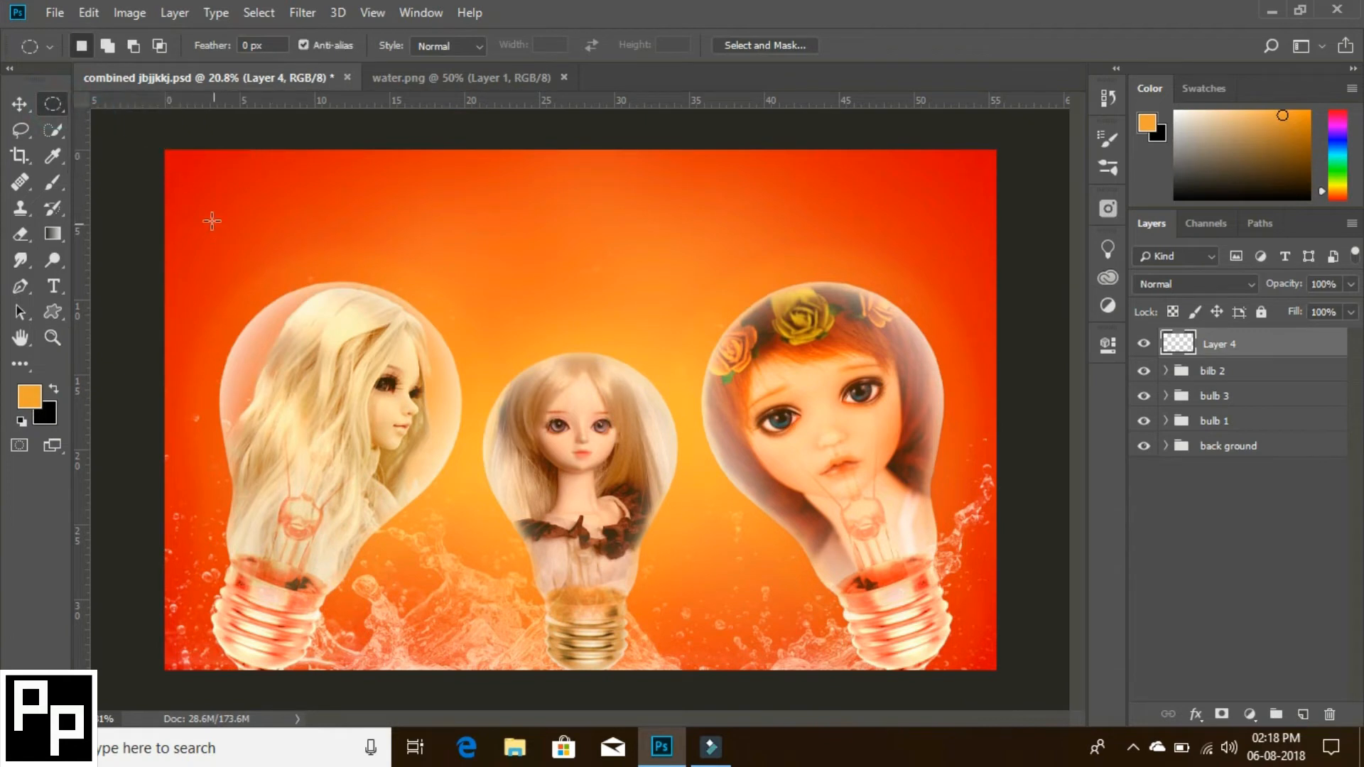
drag(195, 202, 998, 655)
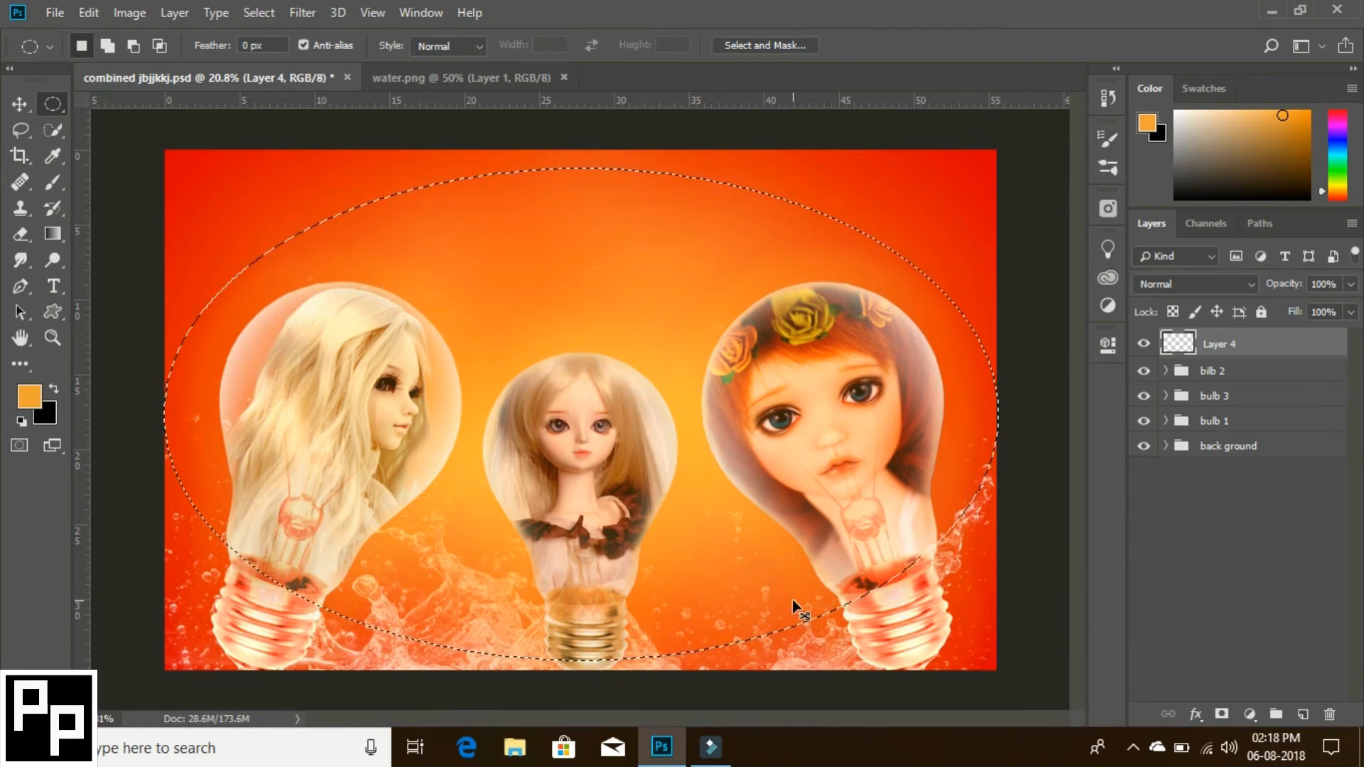
- Invert the elliptical selection and feather it by 20 pixels
key(ctrl+shift+i)
key(shift+F6)
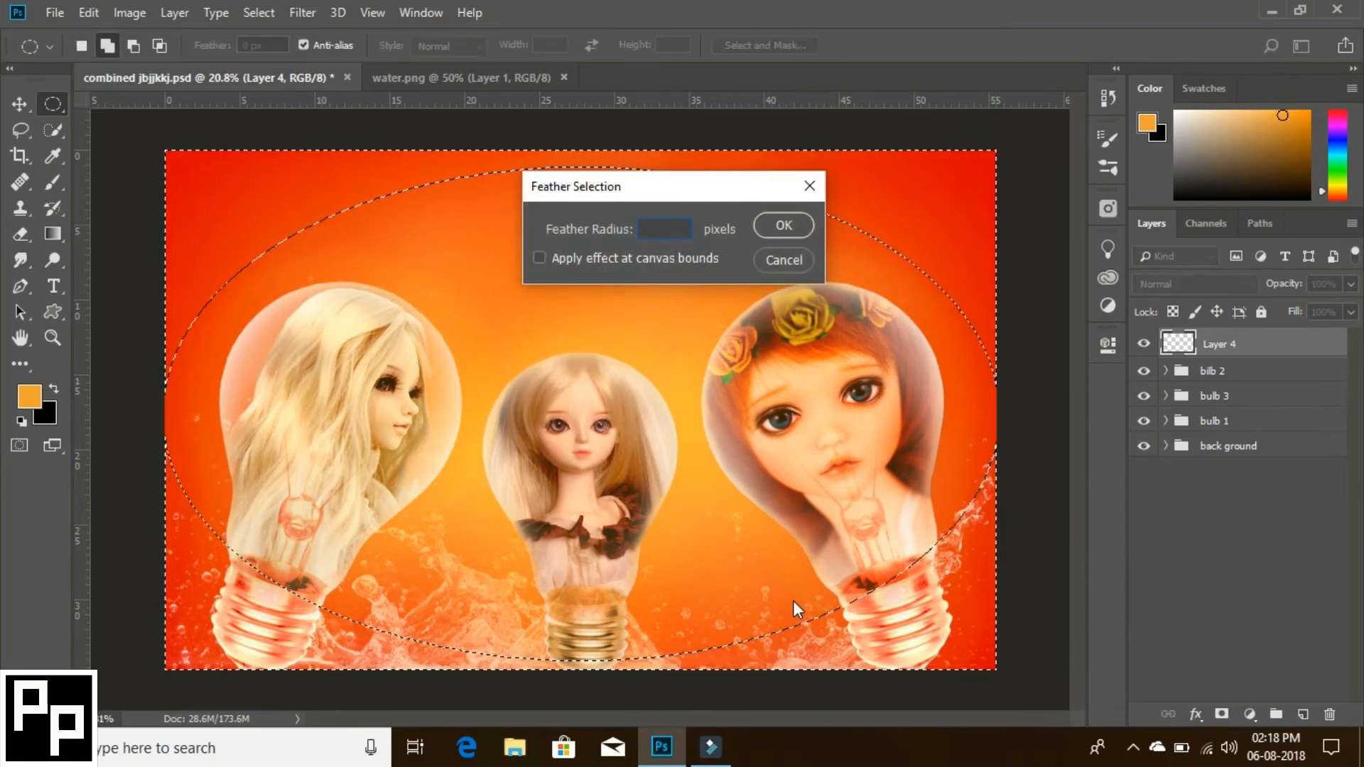
text(20)
click(782, 226)
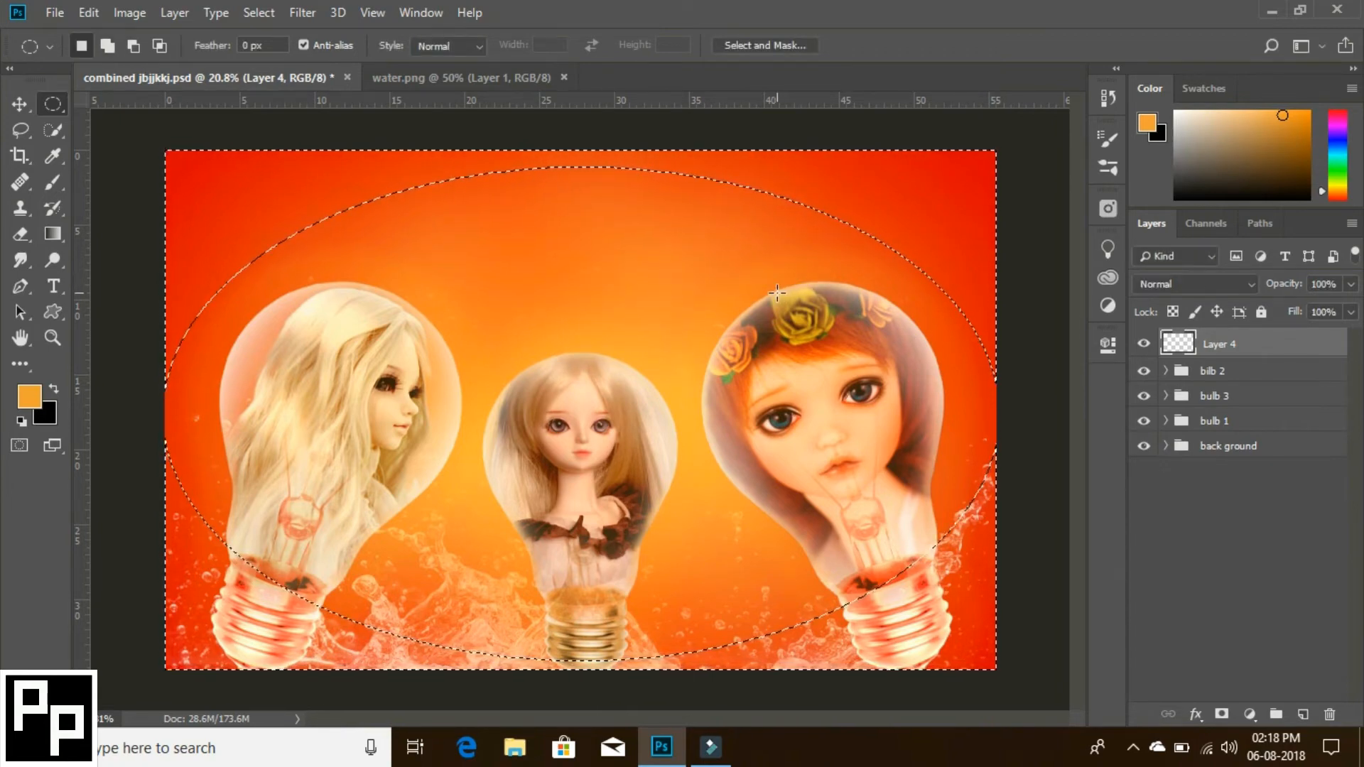
- Fill the area outside the ellipse with black on Layer 4 and clear the selection
click(88, 12)
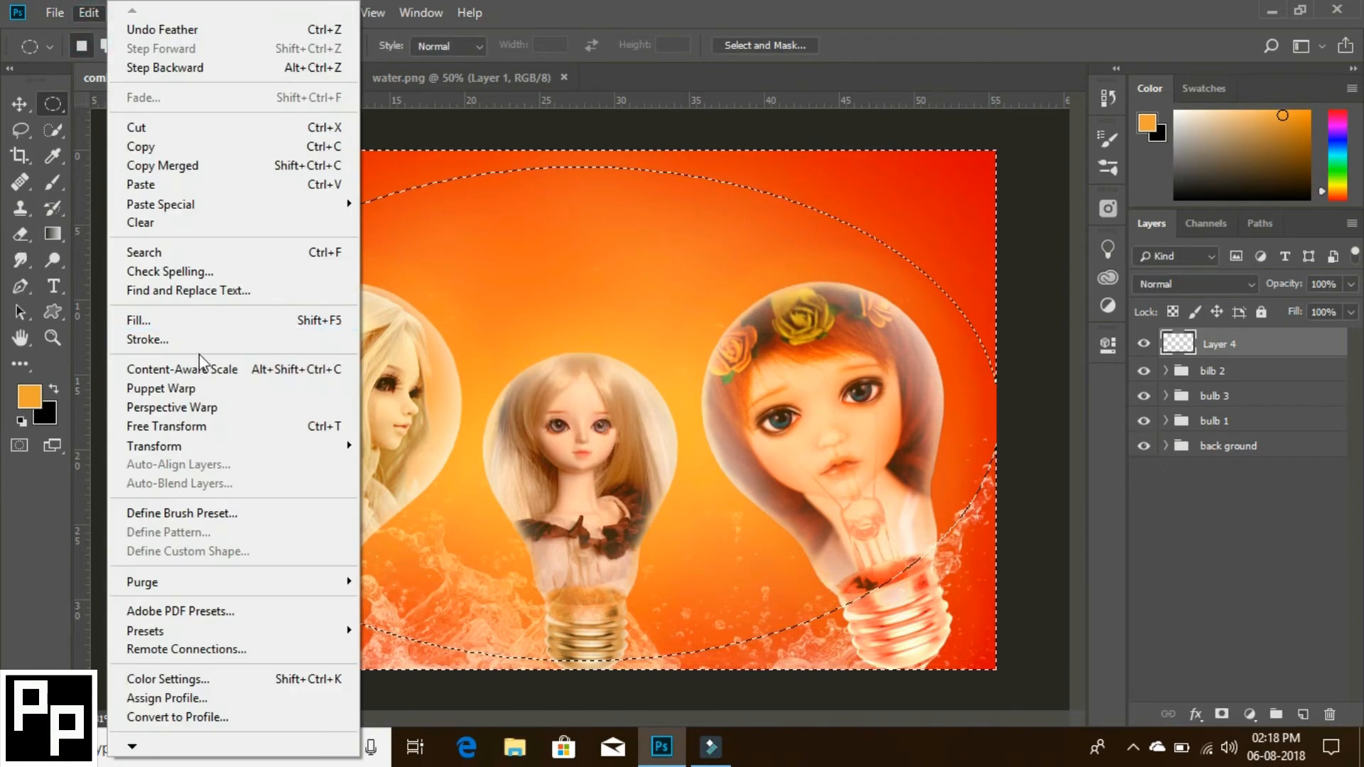
click(688, 174)
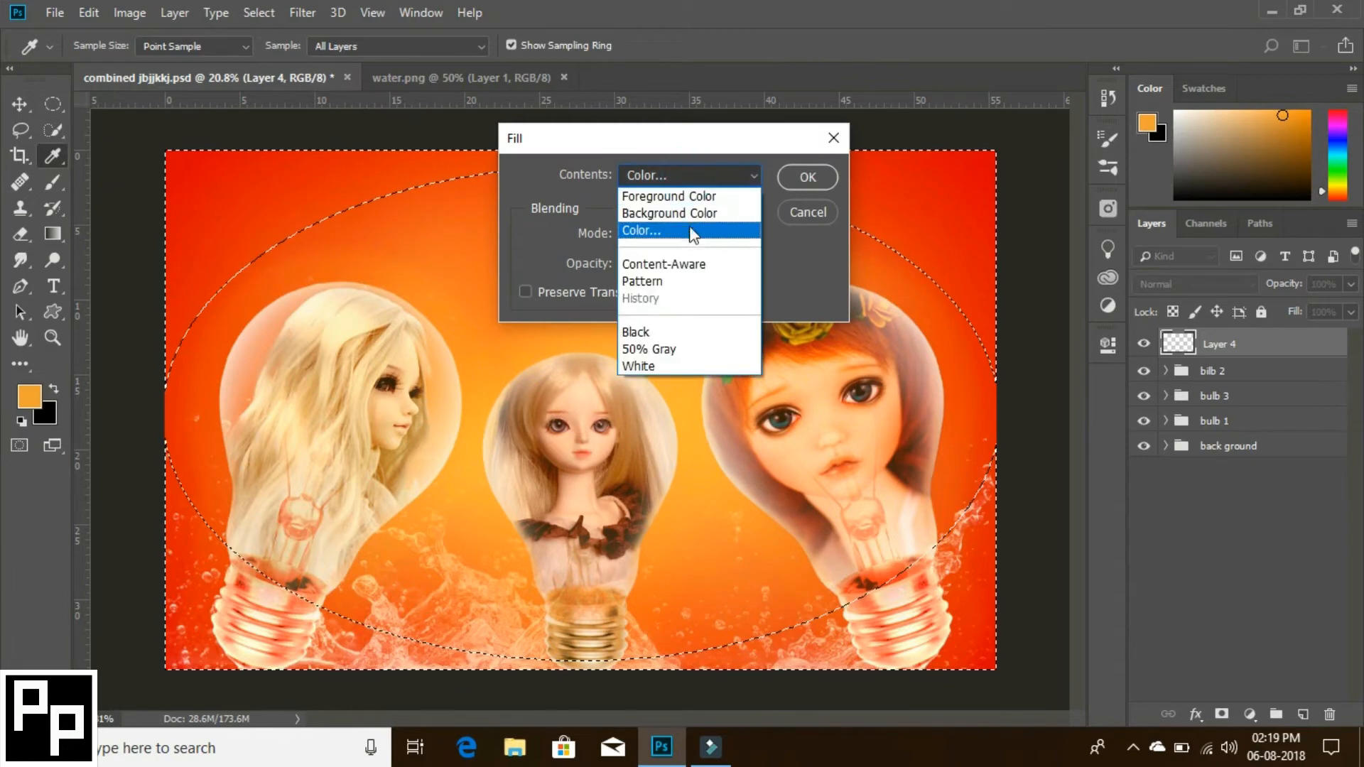
click(678, 207)
click(795, 177)
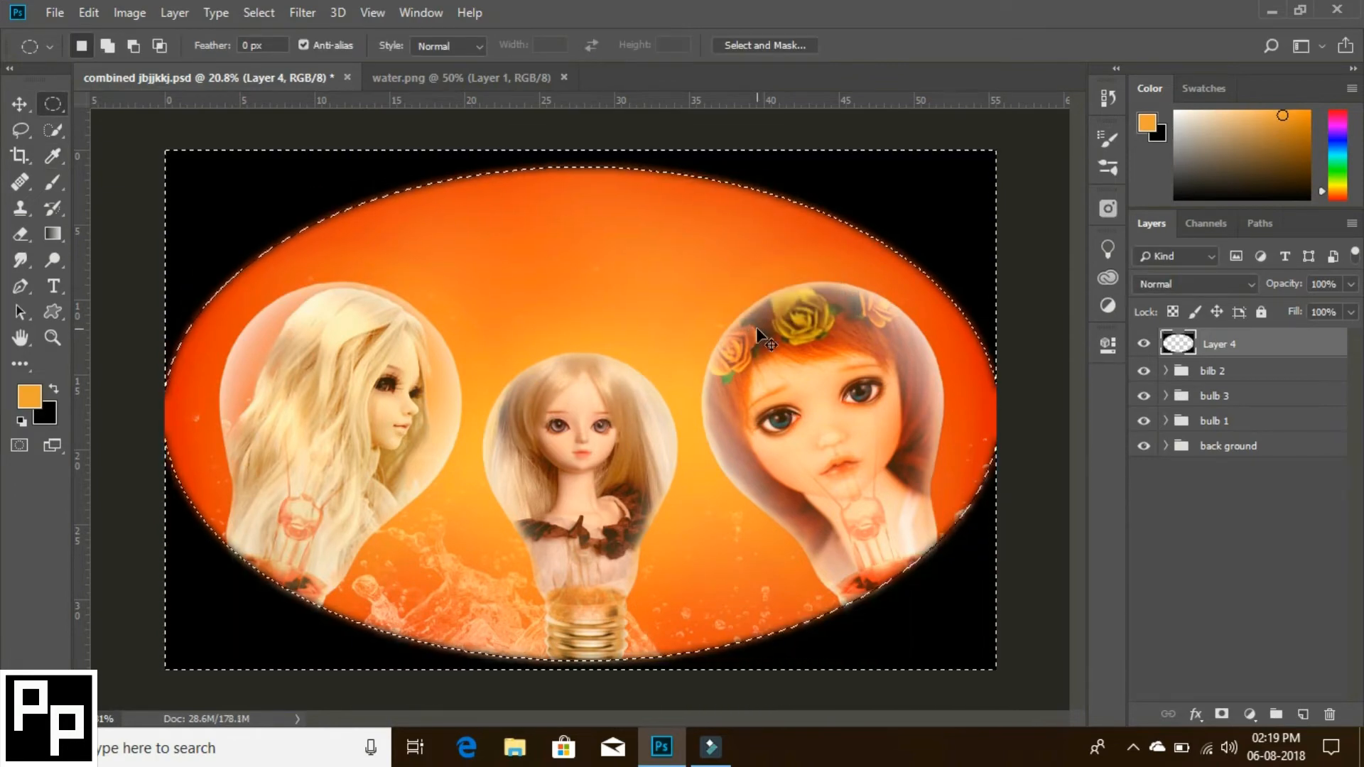
key(ctrl+d)
- Blur the black frame on Layer 4 with a Gaussian Blur of 677.6 pixels radius
click(302, 12)
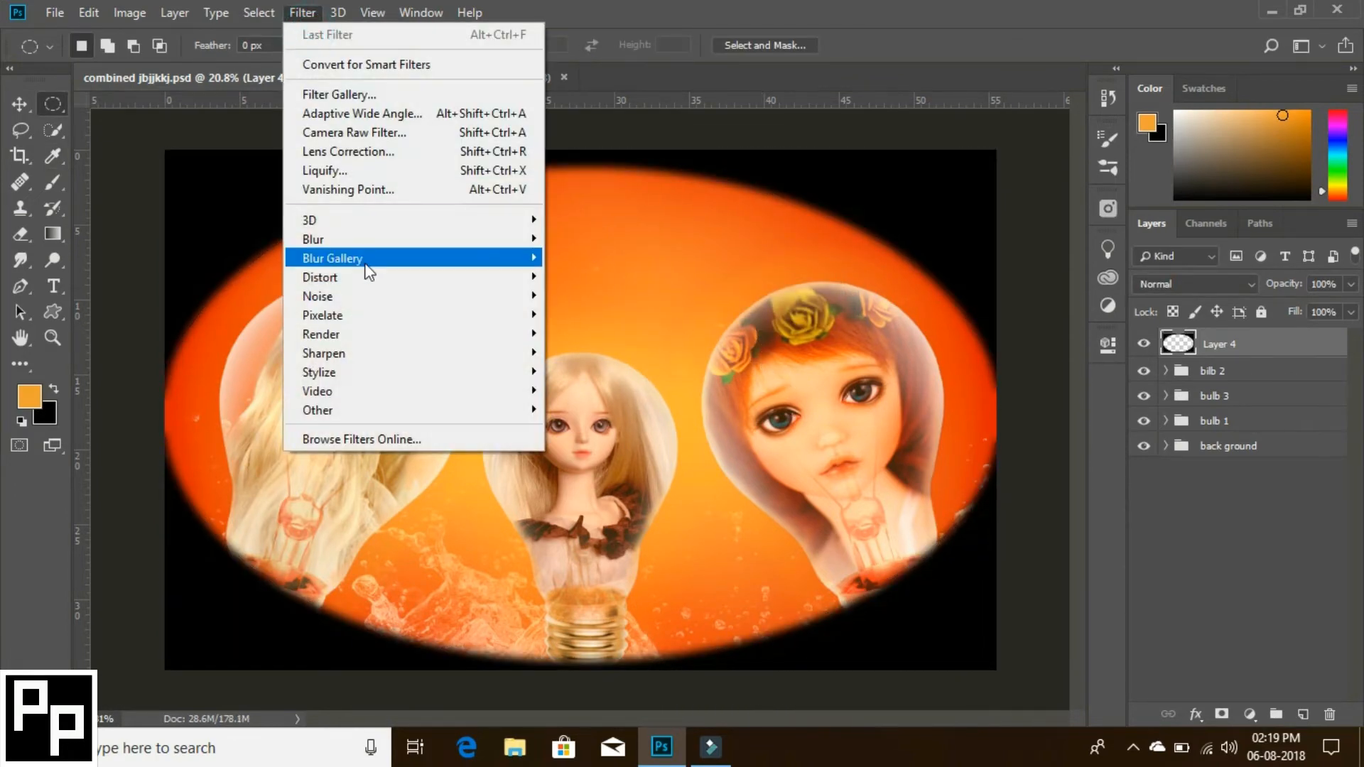
mouse_move(359, 240)
click(609, 308)
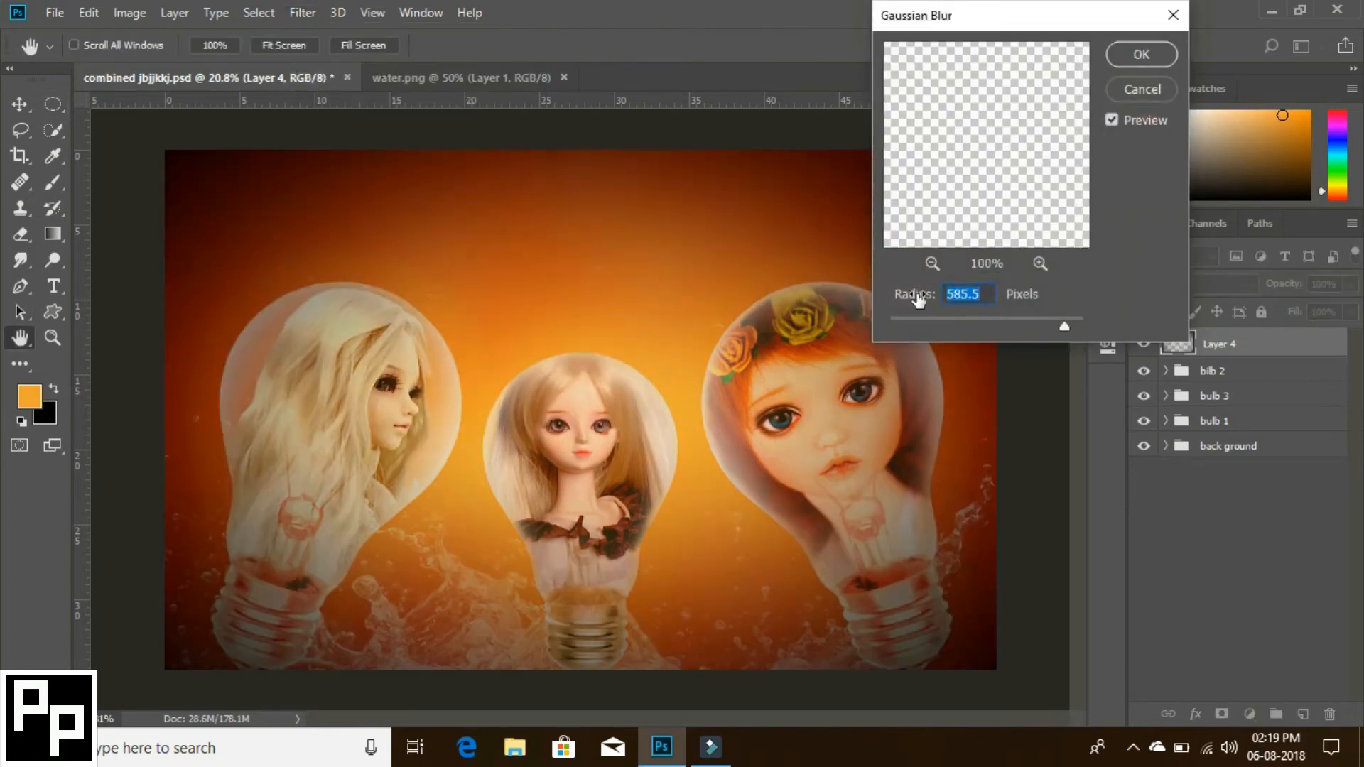
drag(1060, 326, 1068, 325)
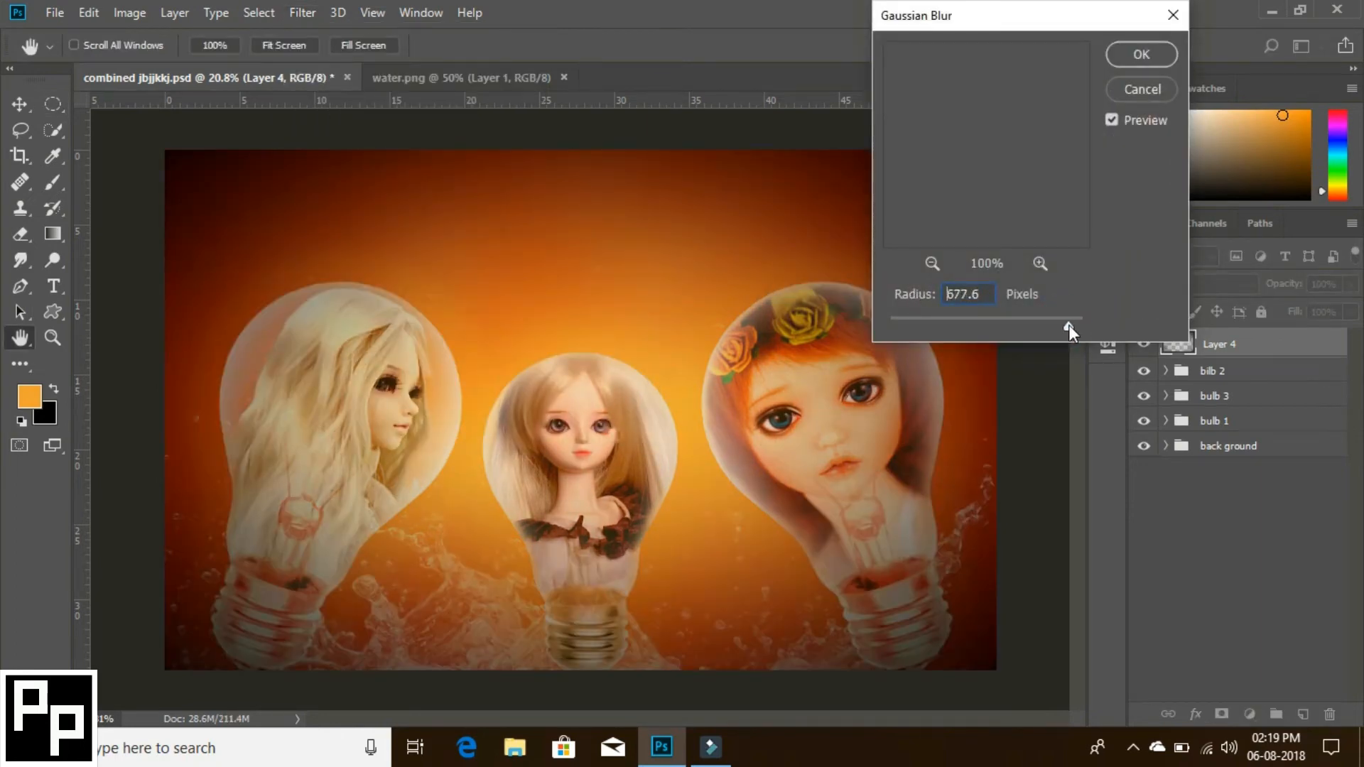
click(1152, 60)
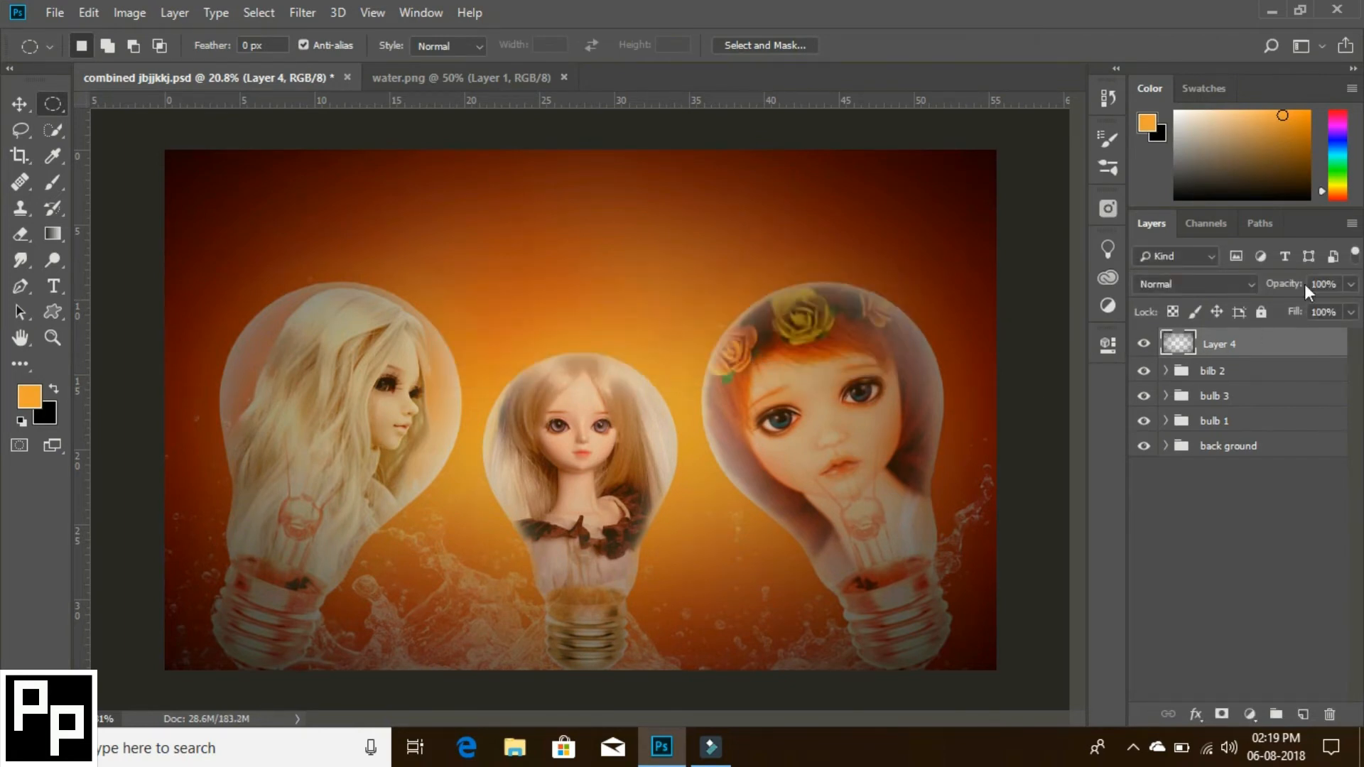
- Lower the vignette layer's opacity to 51% and check its effect by toggling the layer's visibility
click(1350, 284)
drag(1344, 307, 1338, 310)
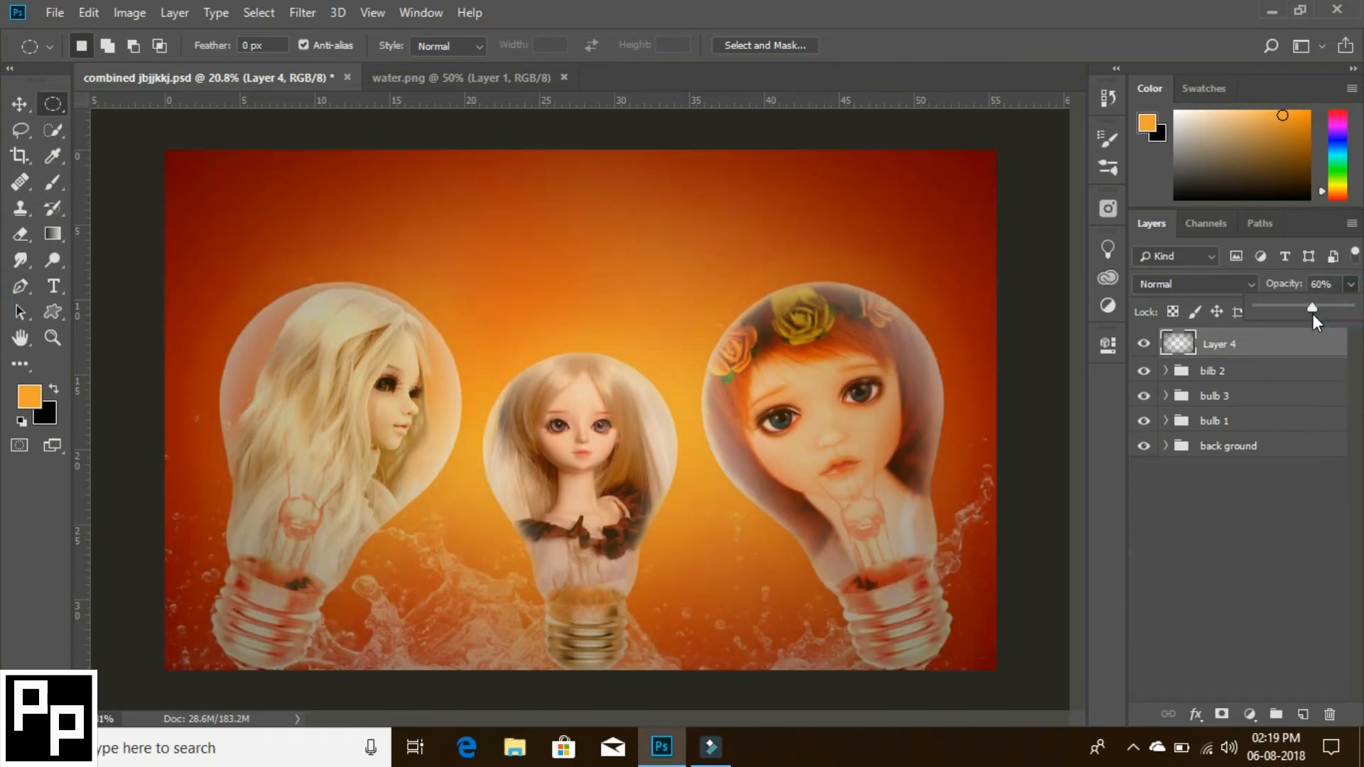
drag(1310, 314, 1306, 315)
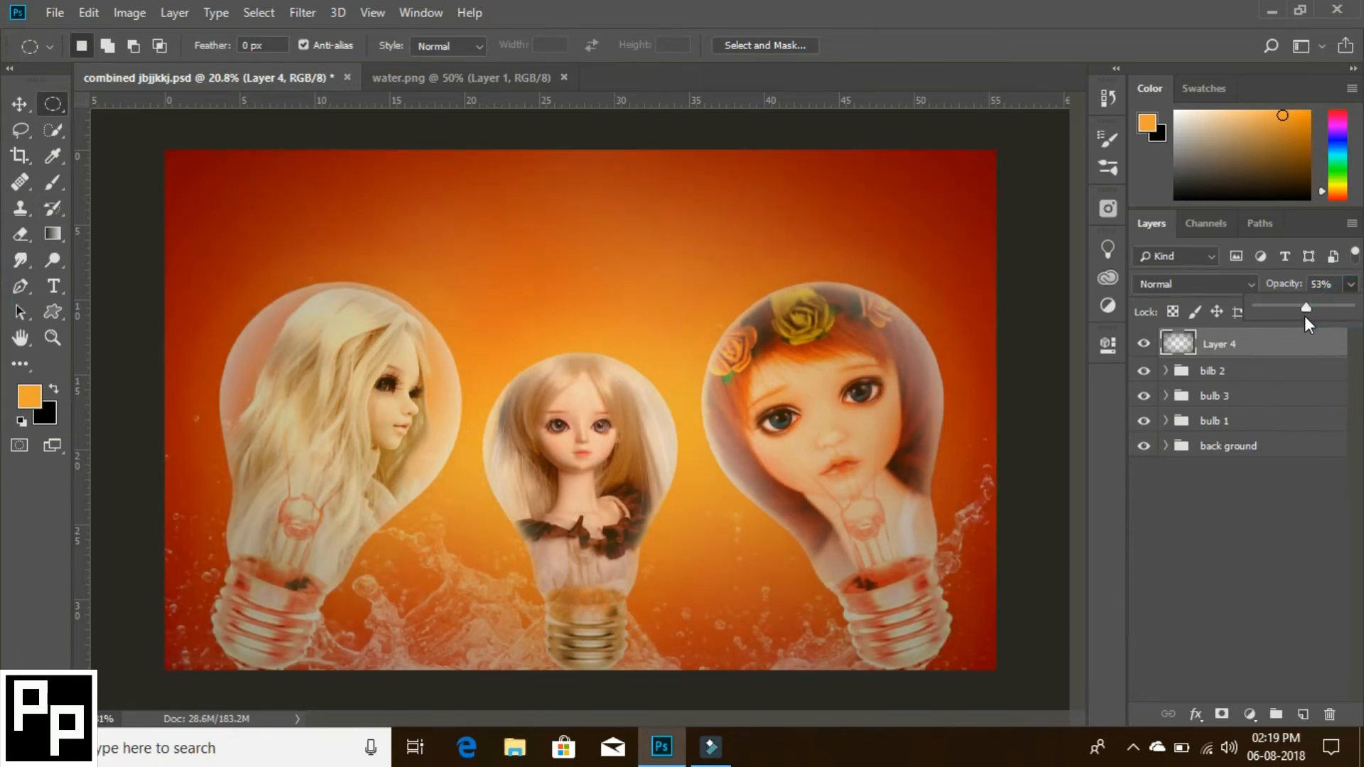
drag(1311, 317, 1298, 317)
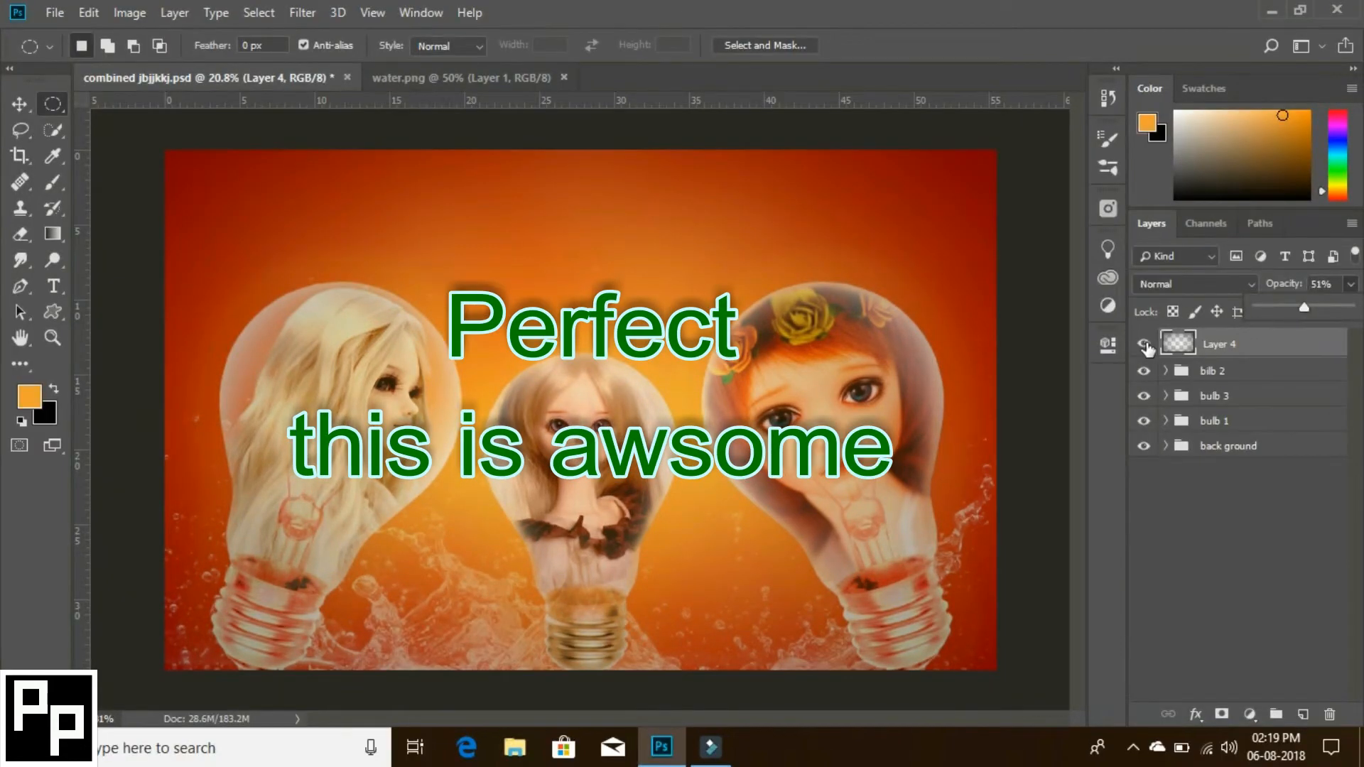
click(1144, 345)
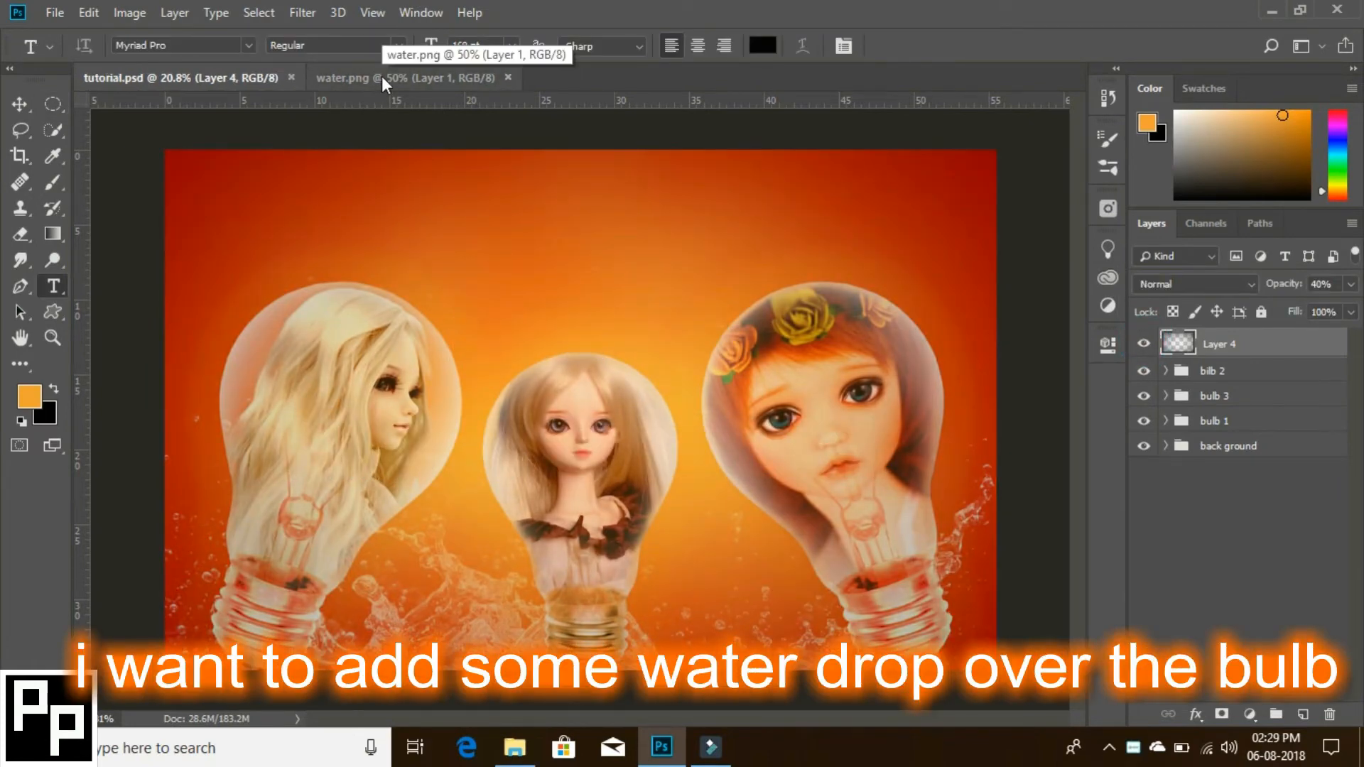
- Copy the water drops layer from water.png into tutorial.psd, placing it over the middle bulb
click(382, 78)
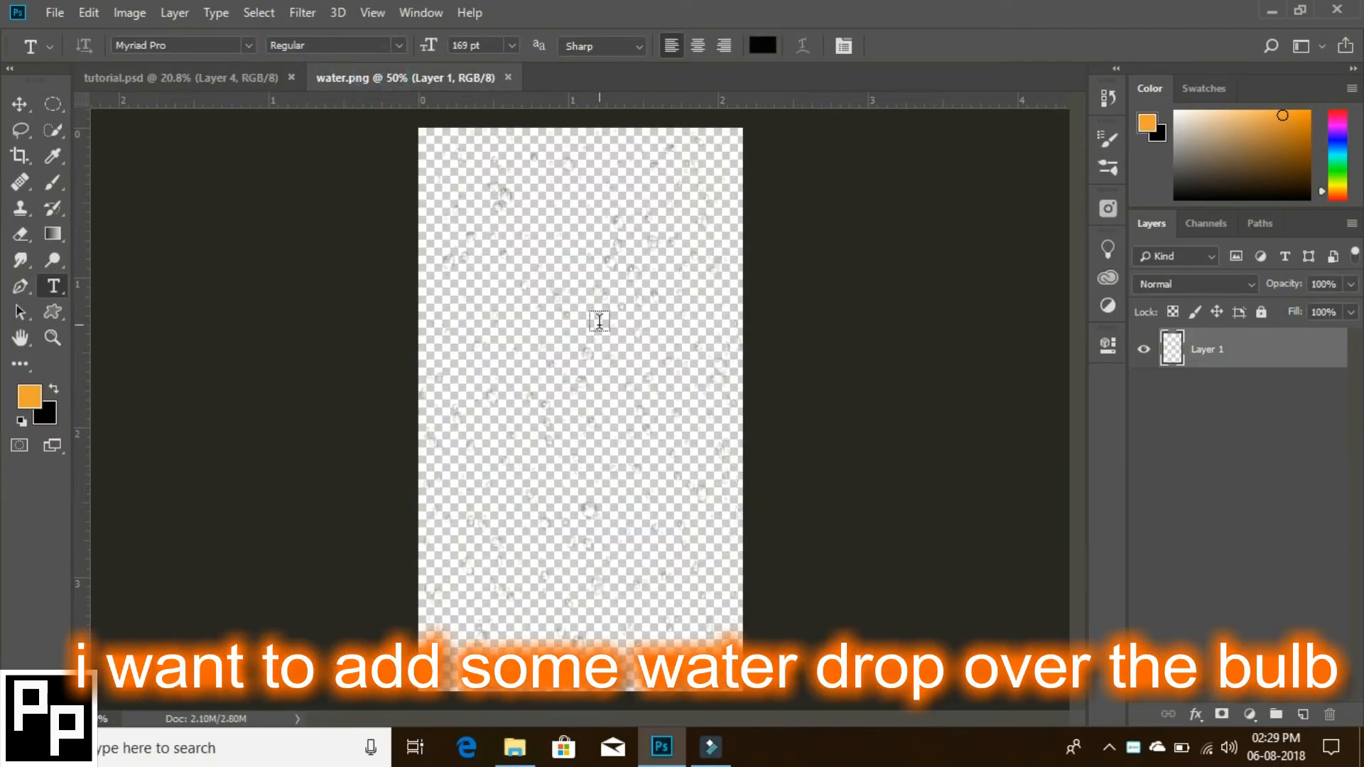
key(v)
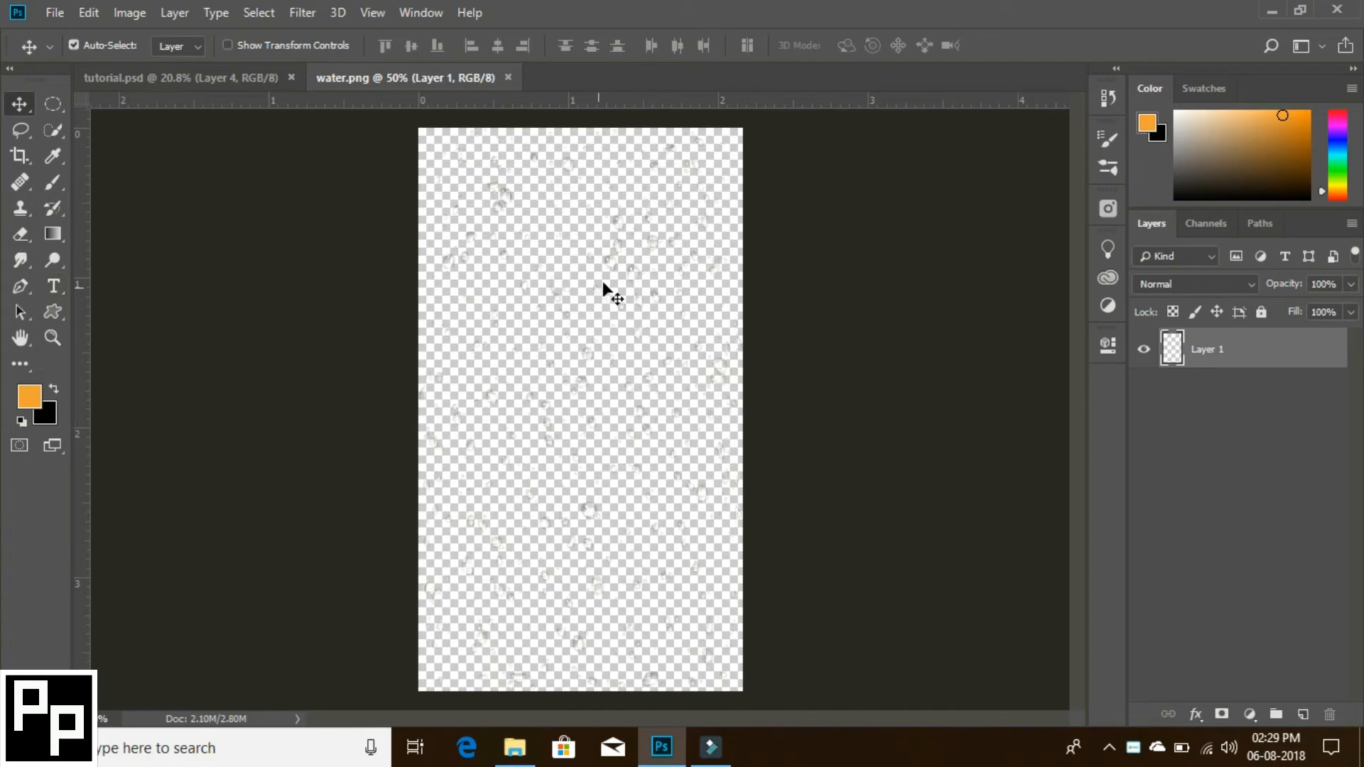
drag(616, 250, 635, 462)
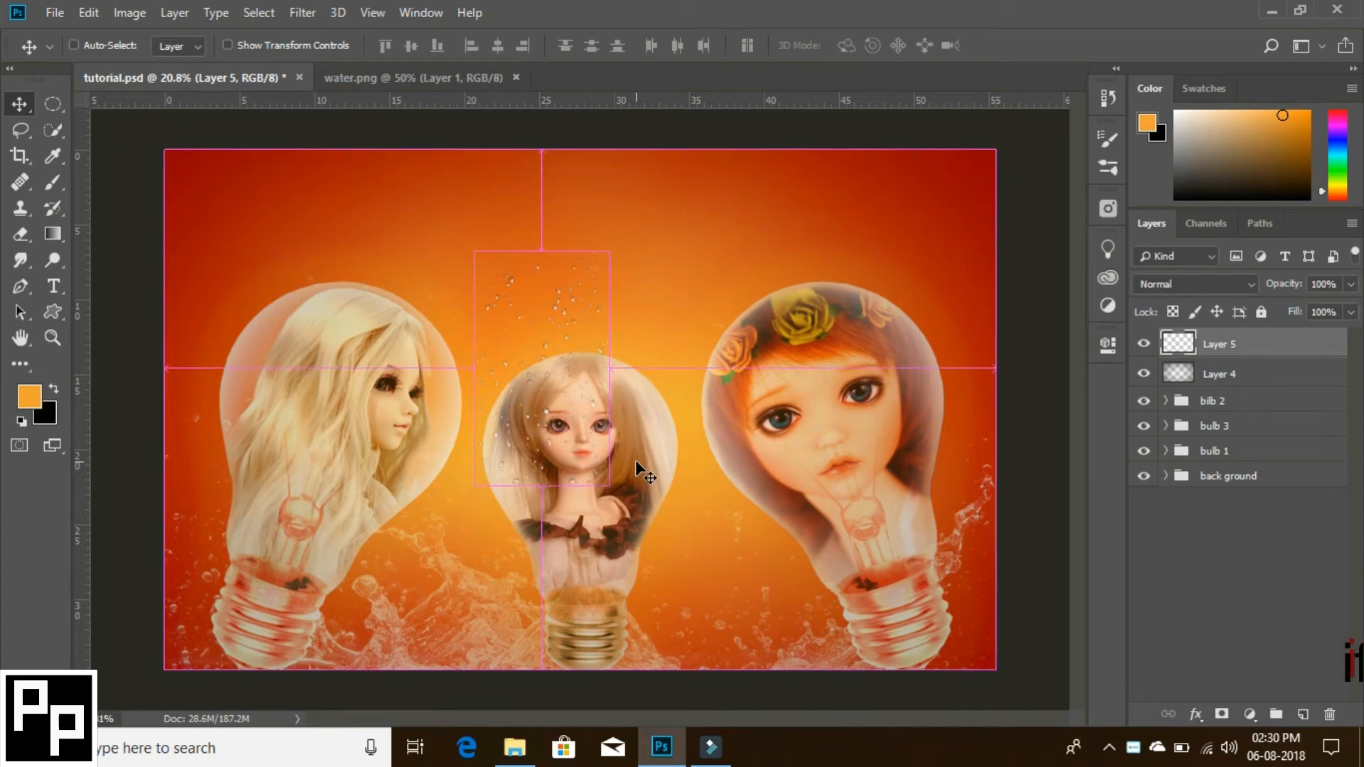
- Rotate the water drops layer by 180° plus 90° clockwise and apply the transform
key(ctrl+t)
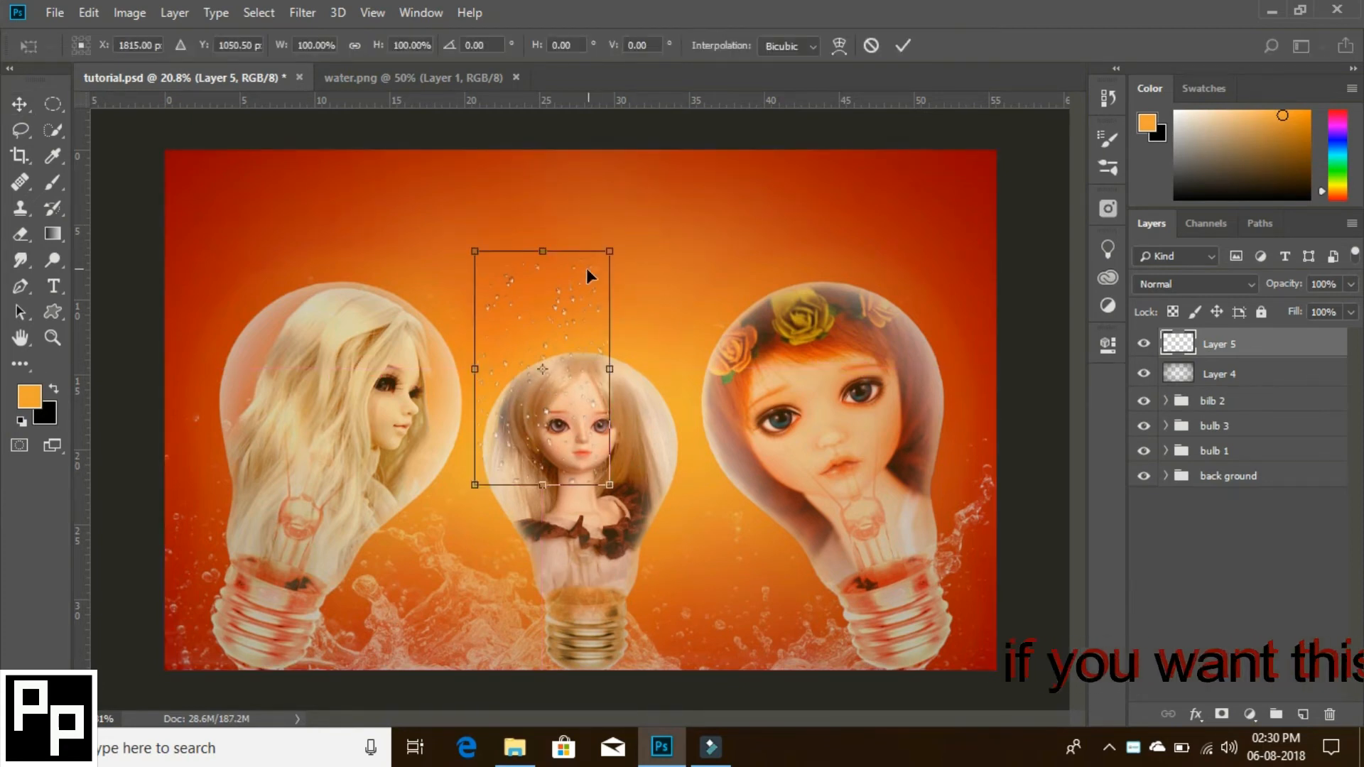
right_click(580, 293)
click(650, 478)
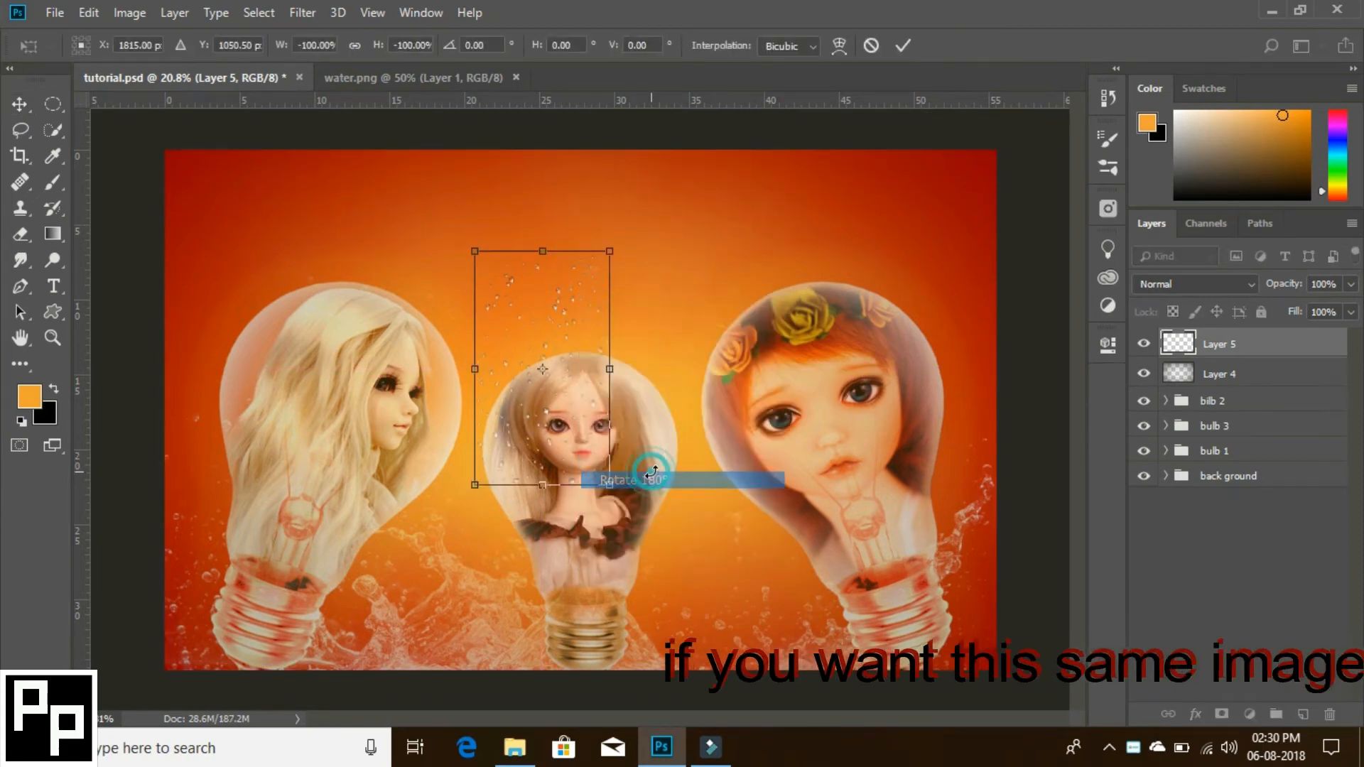
right_click(586, 388)
click(683, 587)
click(902, 44)
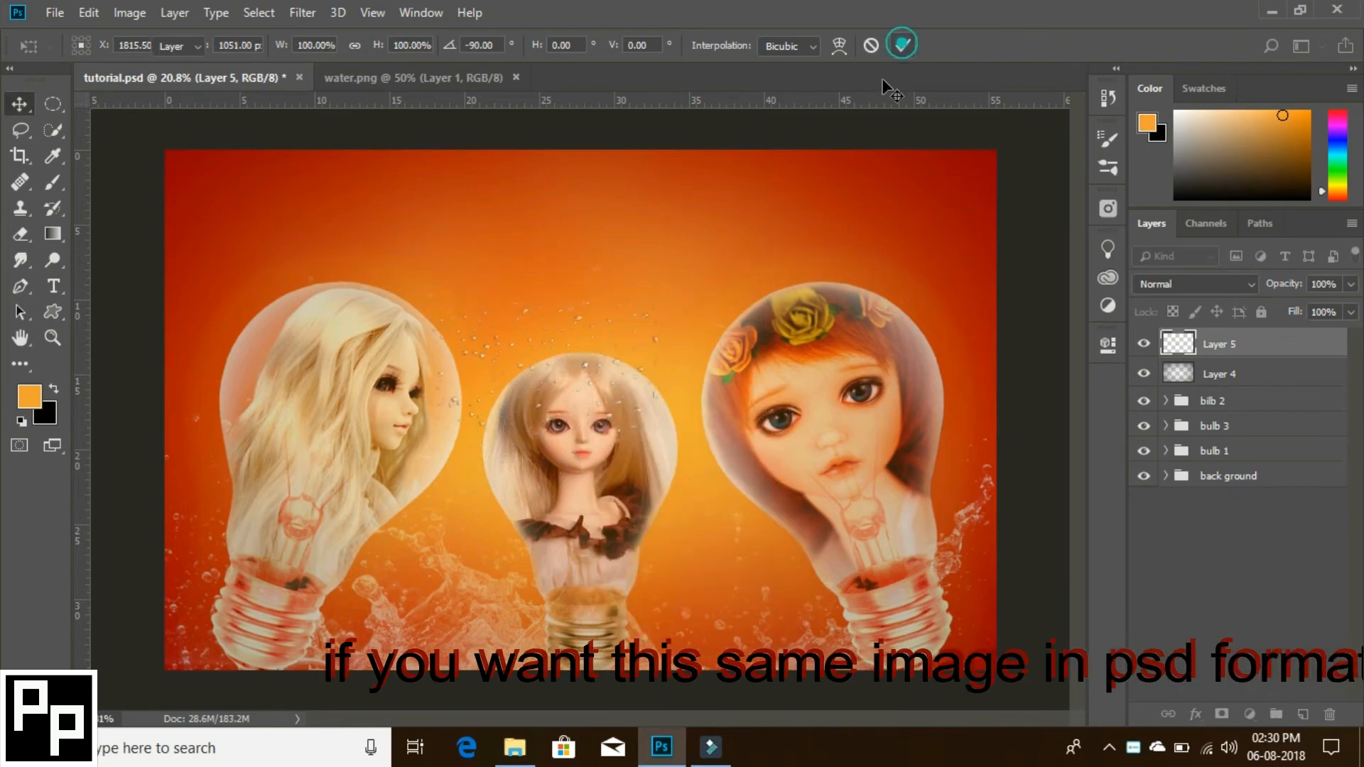
- Enlarge the water drops layer to about 348%, flip it horizontally and position it across all three bulbs
key(ctrl+t)
drag(654, 441, 851, 627)
right_click(622, 441)
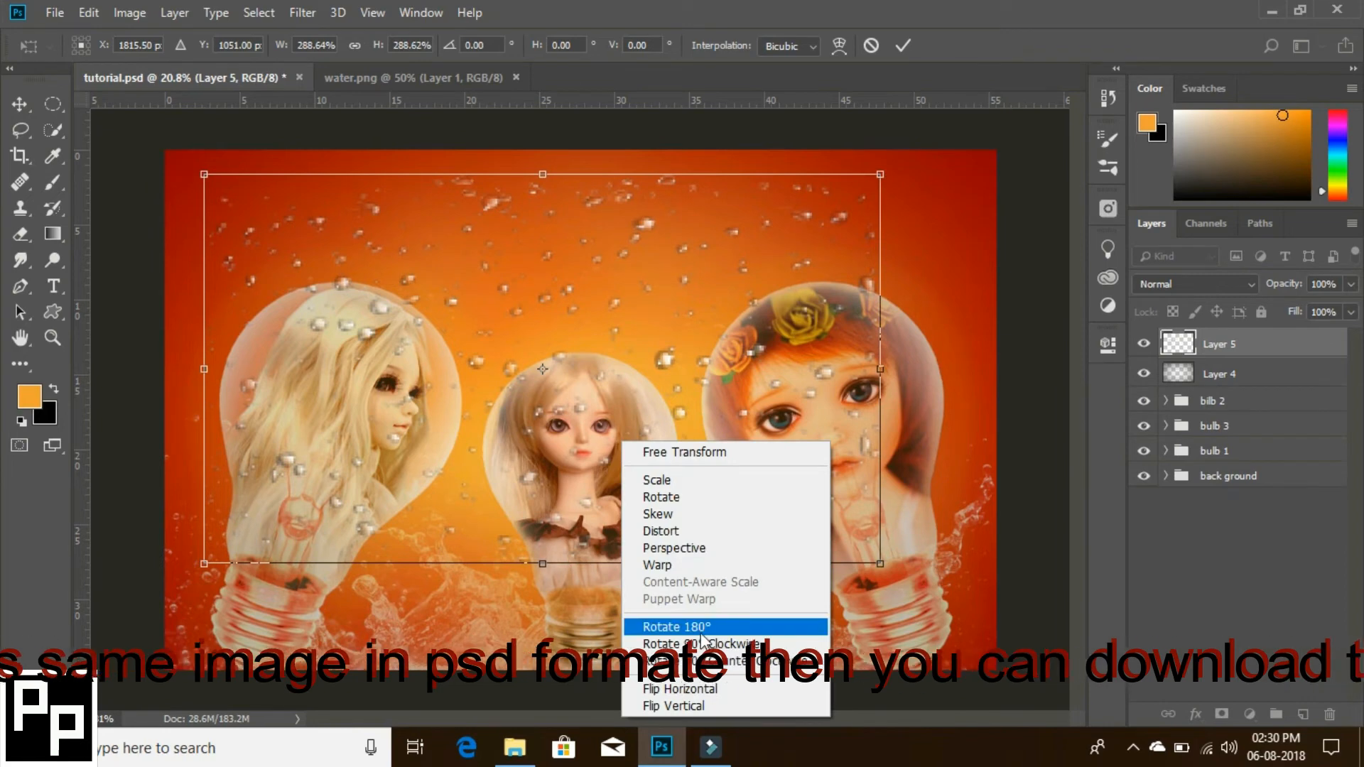
click(702, 689)
drag(603, 391, 625, 435)
drag(901, 637, 968, 686)
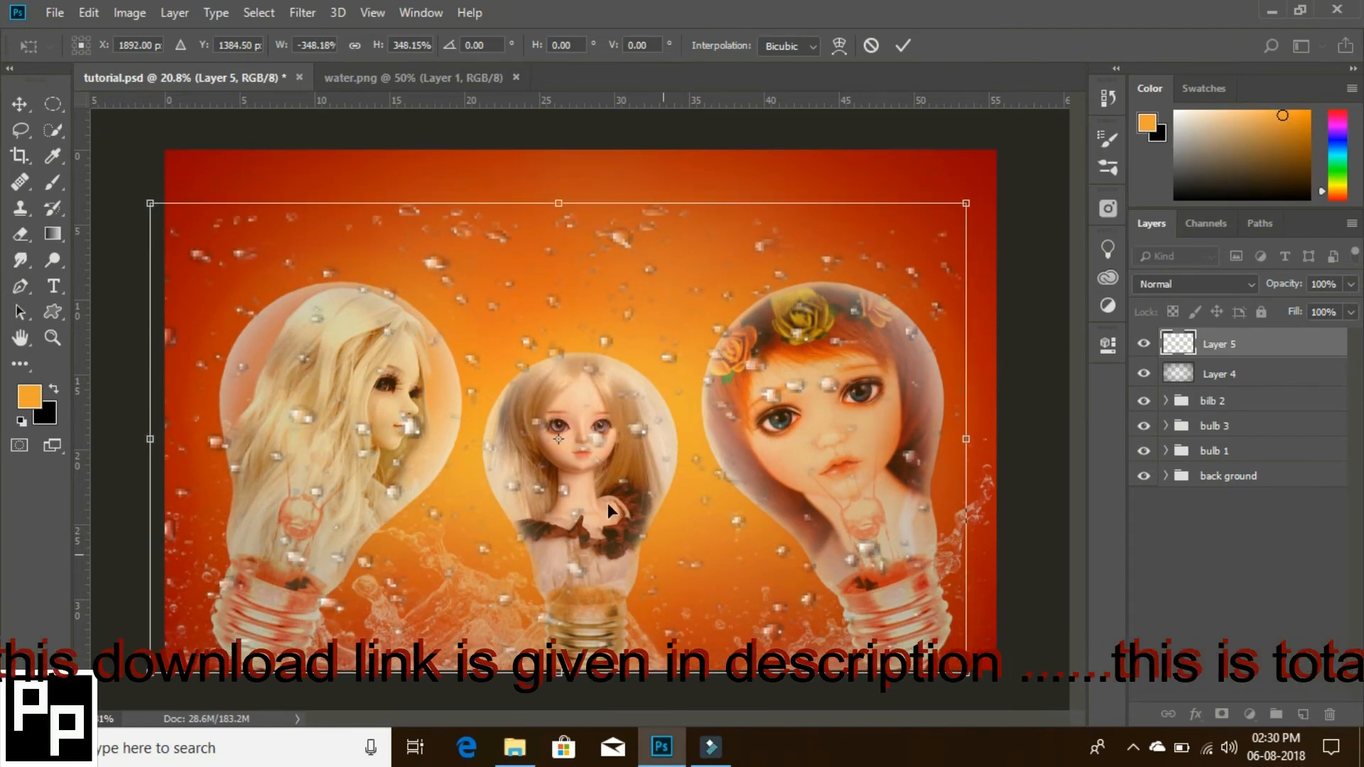
drag(642, 421, 662, 421)
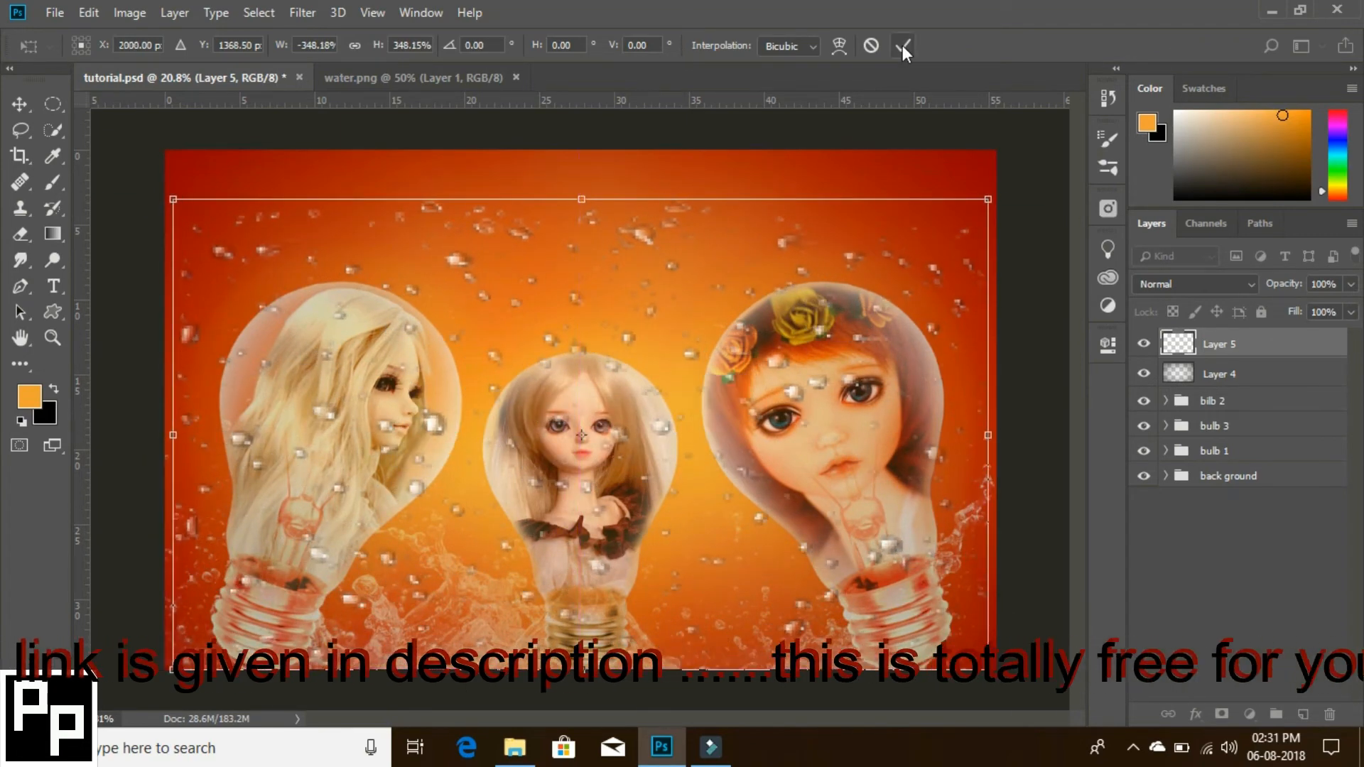
click(902, 45)
key(t)
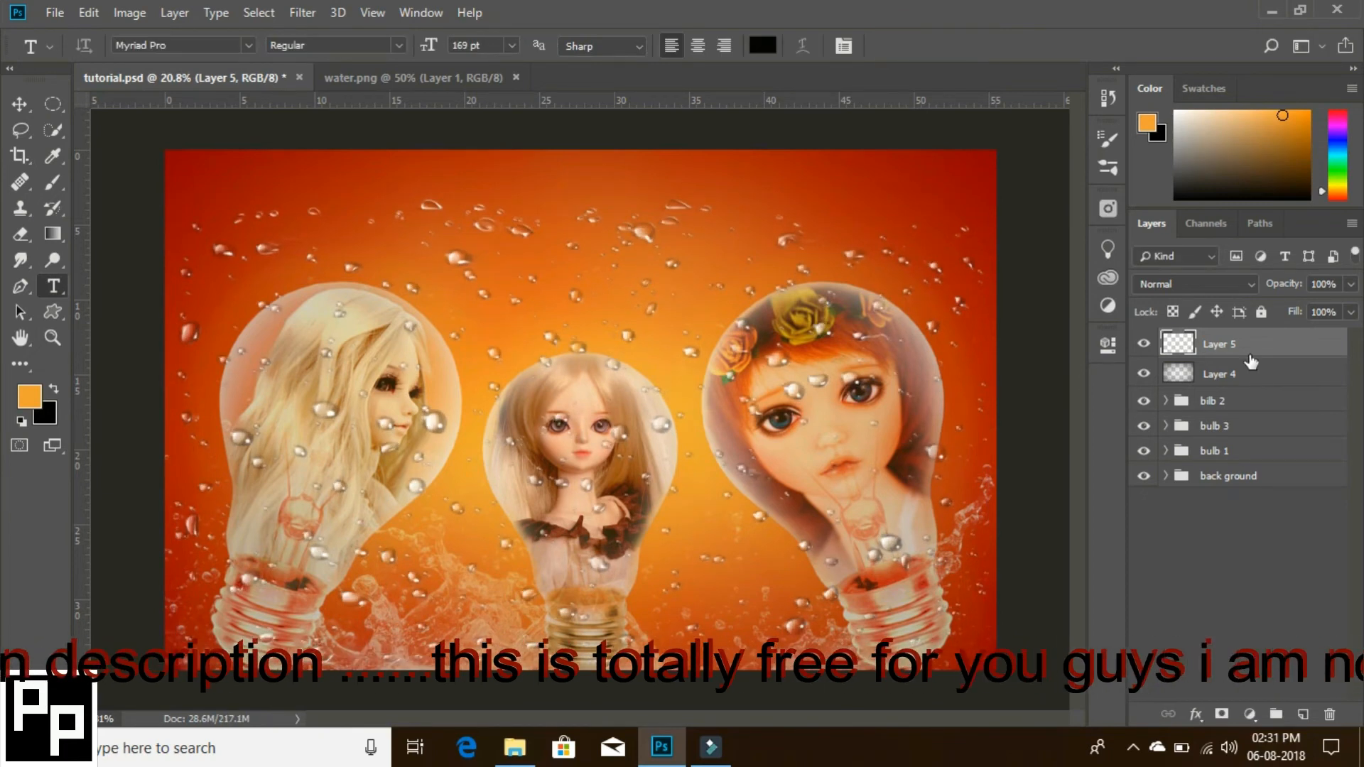
- Move the water drops layer below Layer 4 and set it to Hard Mix blending at 70% opacity
drag(1251, 348, 1248, 381)
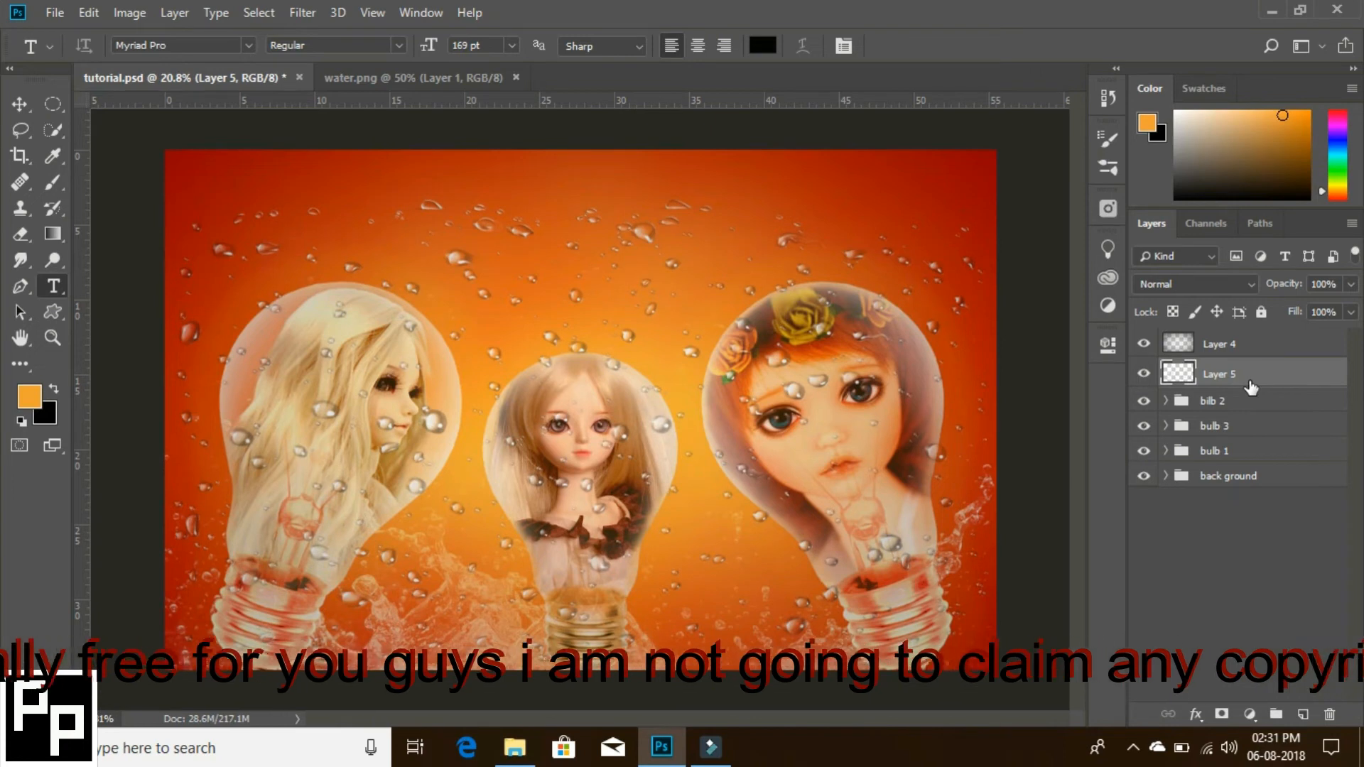
click(1350, 284)
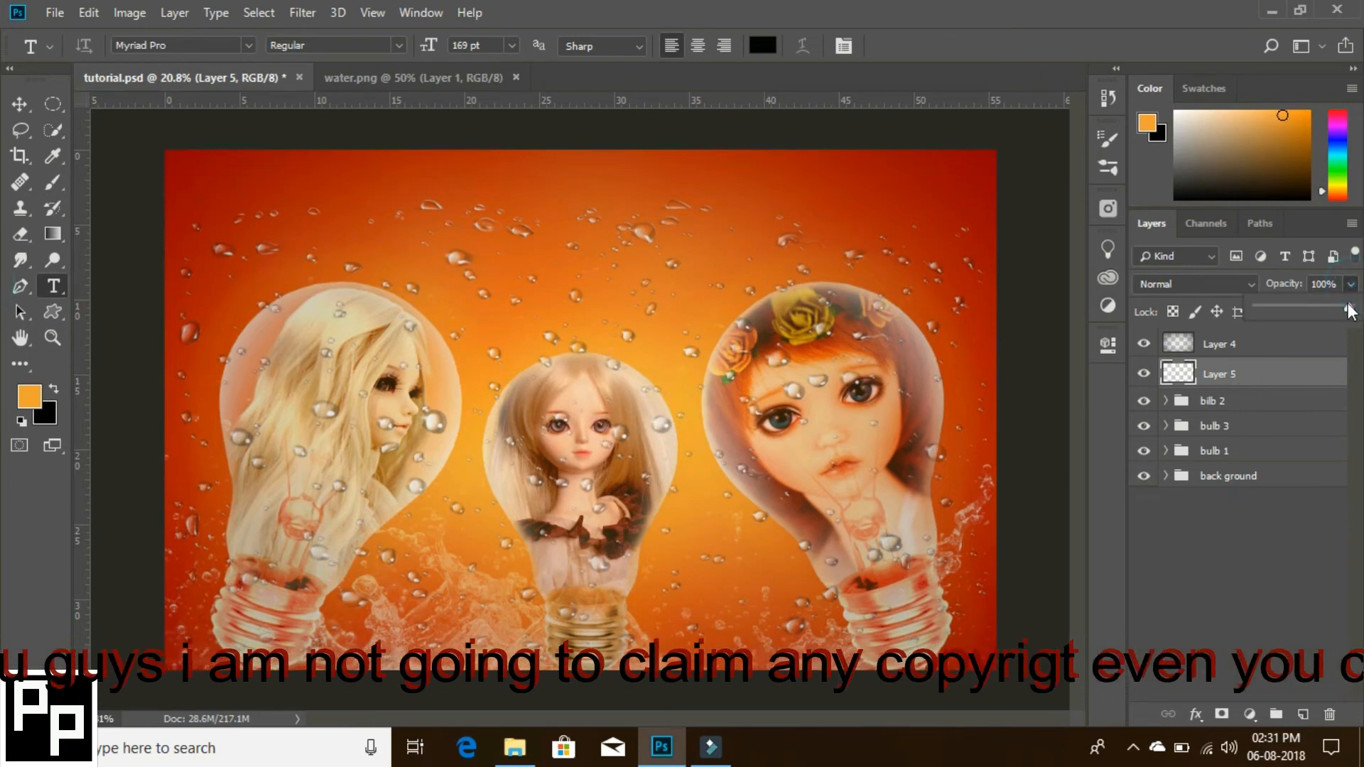
drag(1351, 305, 1331, 313)
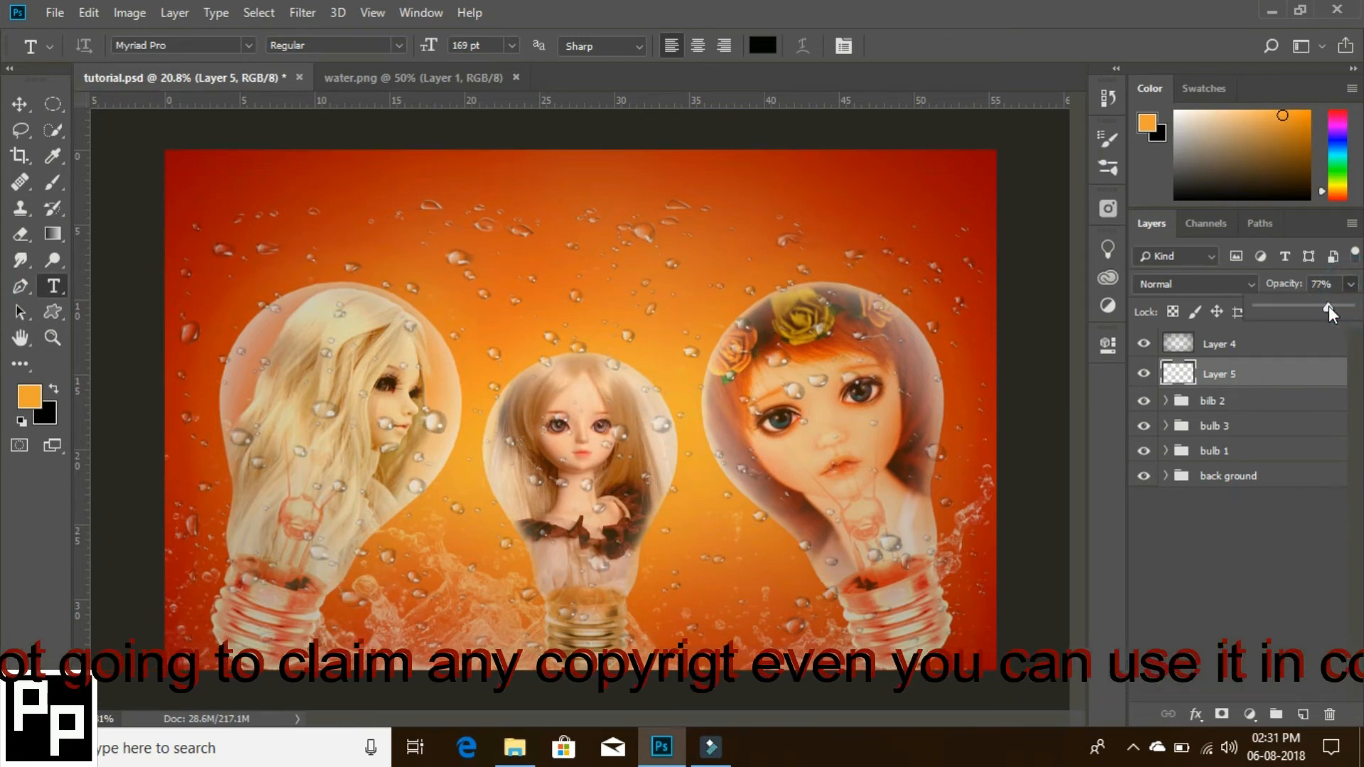
click(1247, 284)
click(1165, 466)
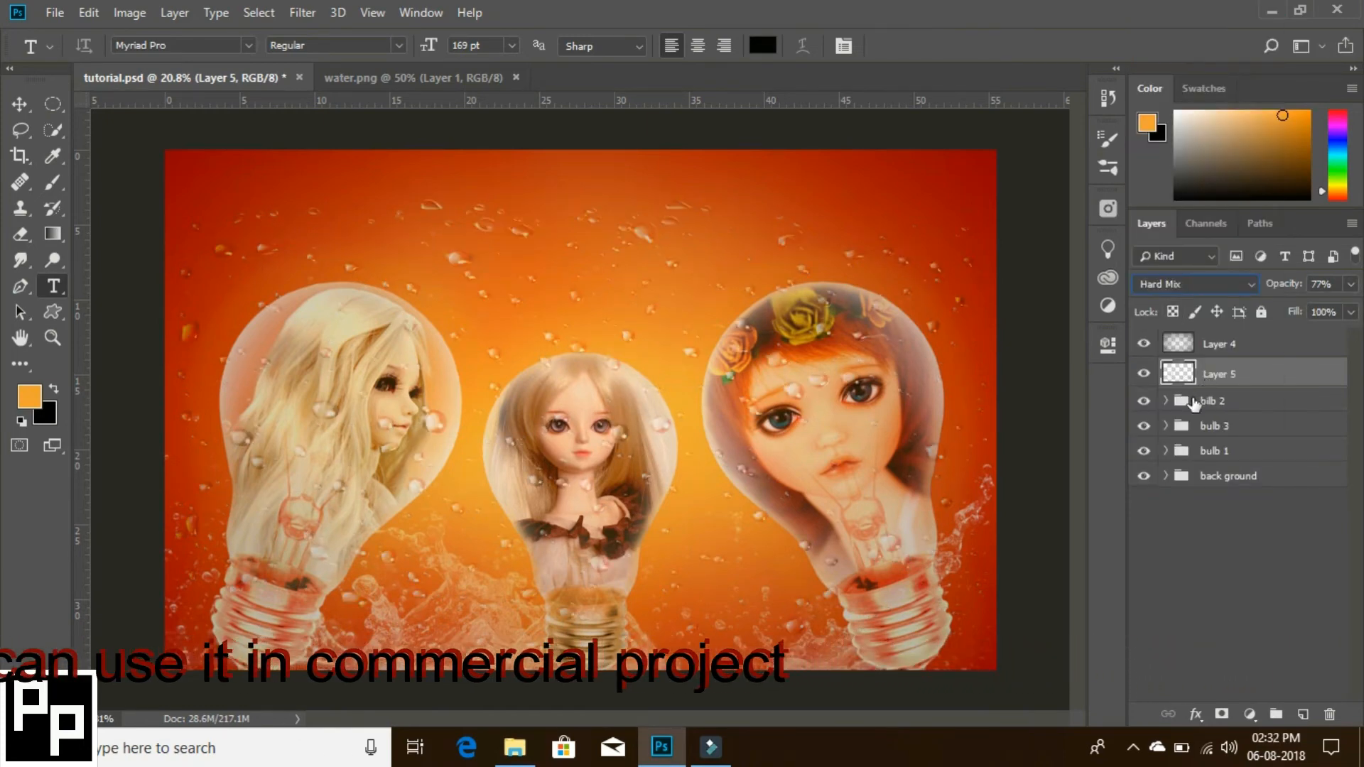
drag(1168, 395, 1264, 308)
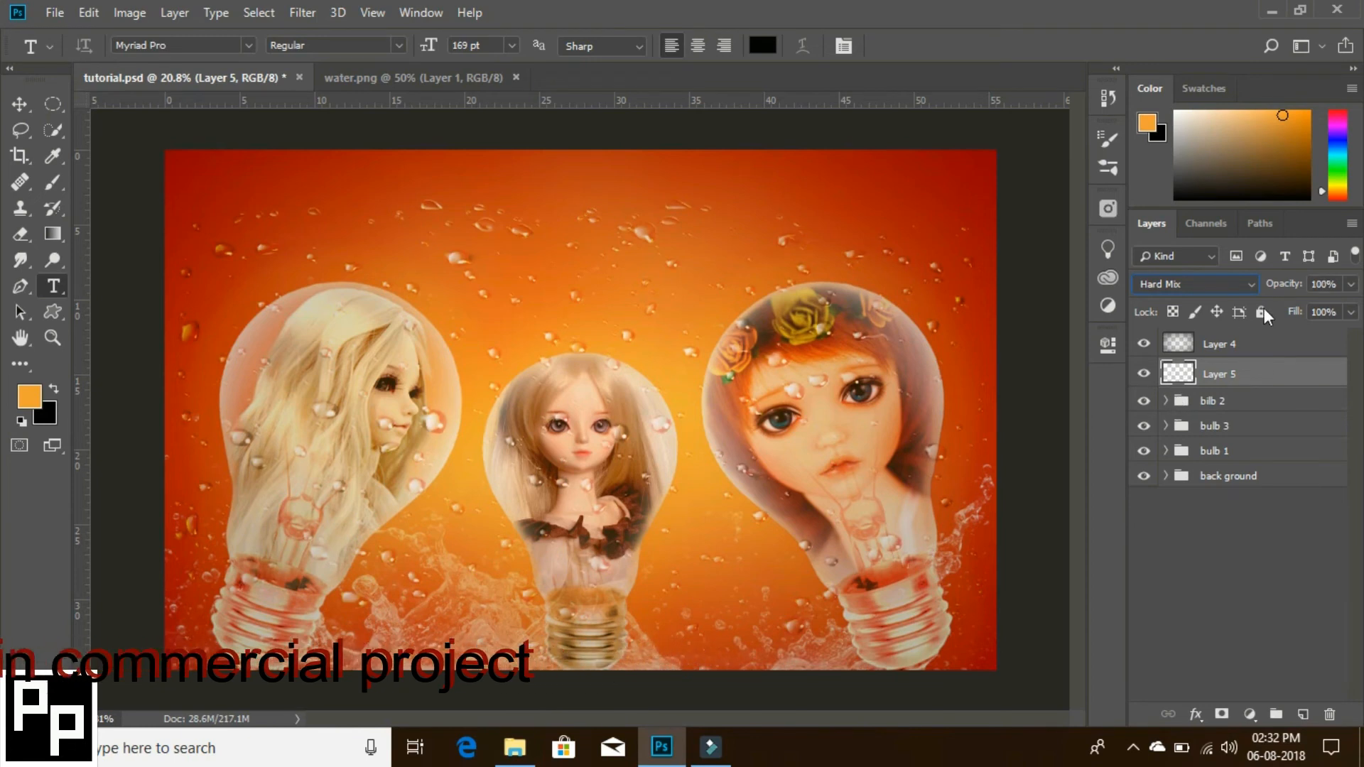
click(1350, 285)
drag(1350, 305, 1317, 310)
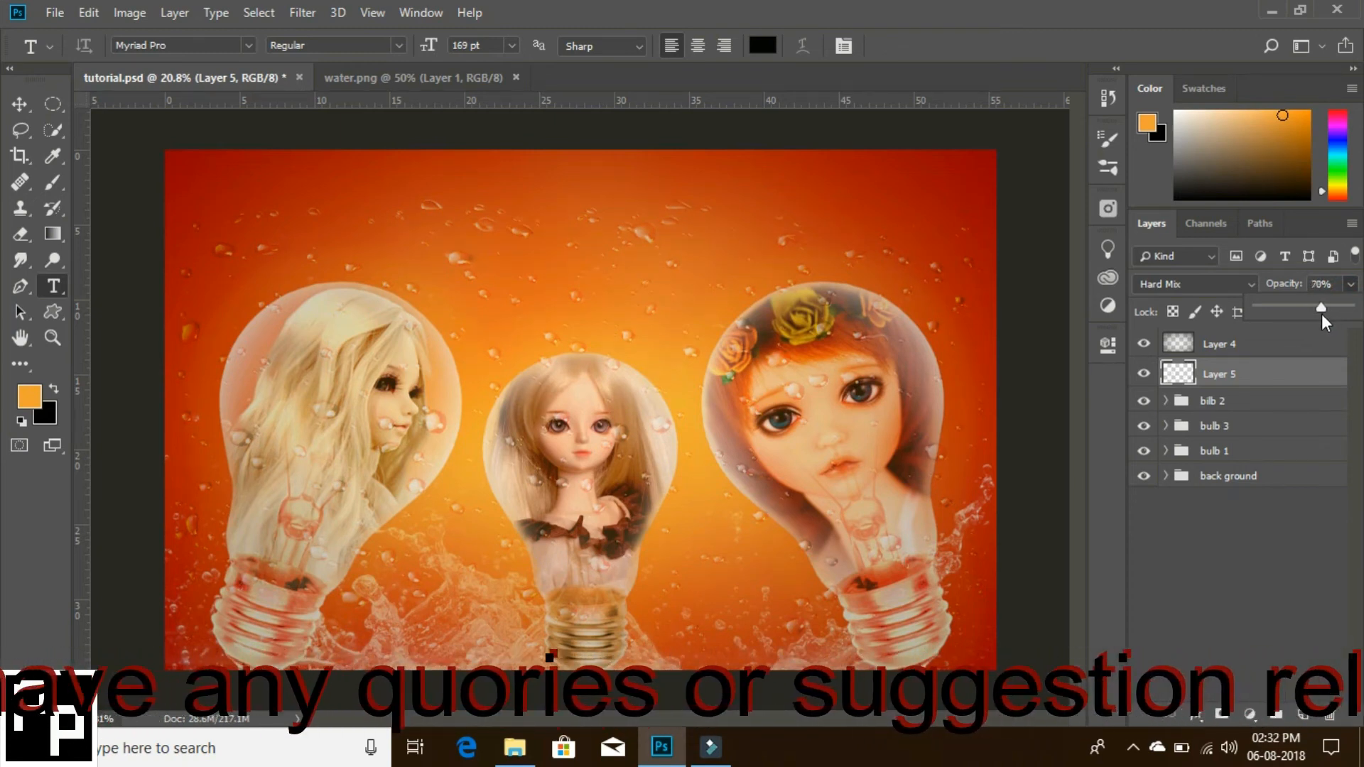
- Add a layer mask to the water drops layer and brush out the drops in the background above the bulbs with black
click(1221, 714)
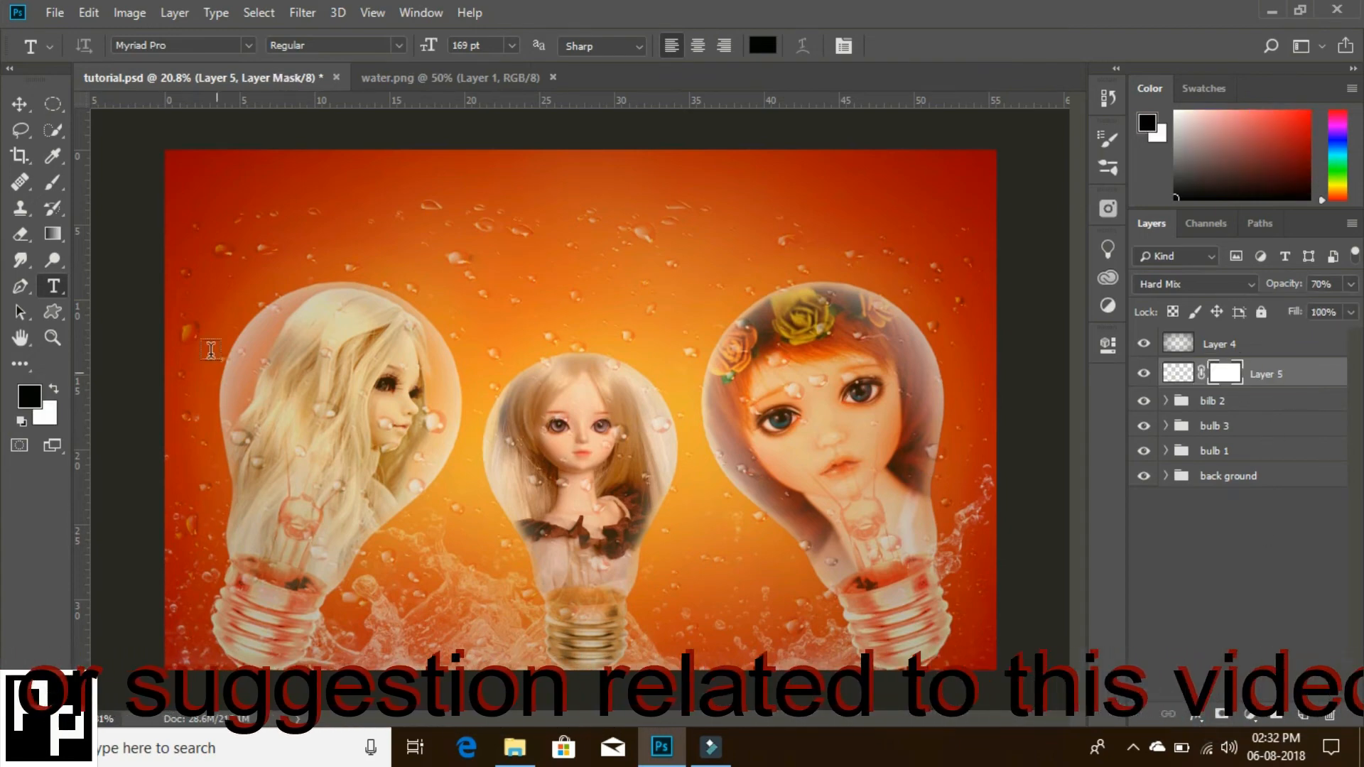
click(50, 185)
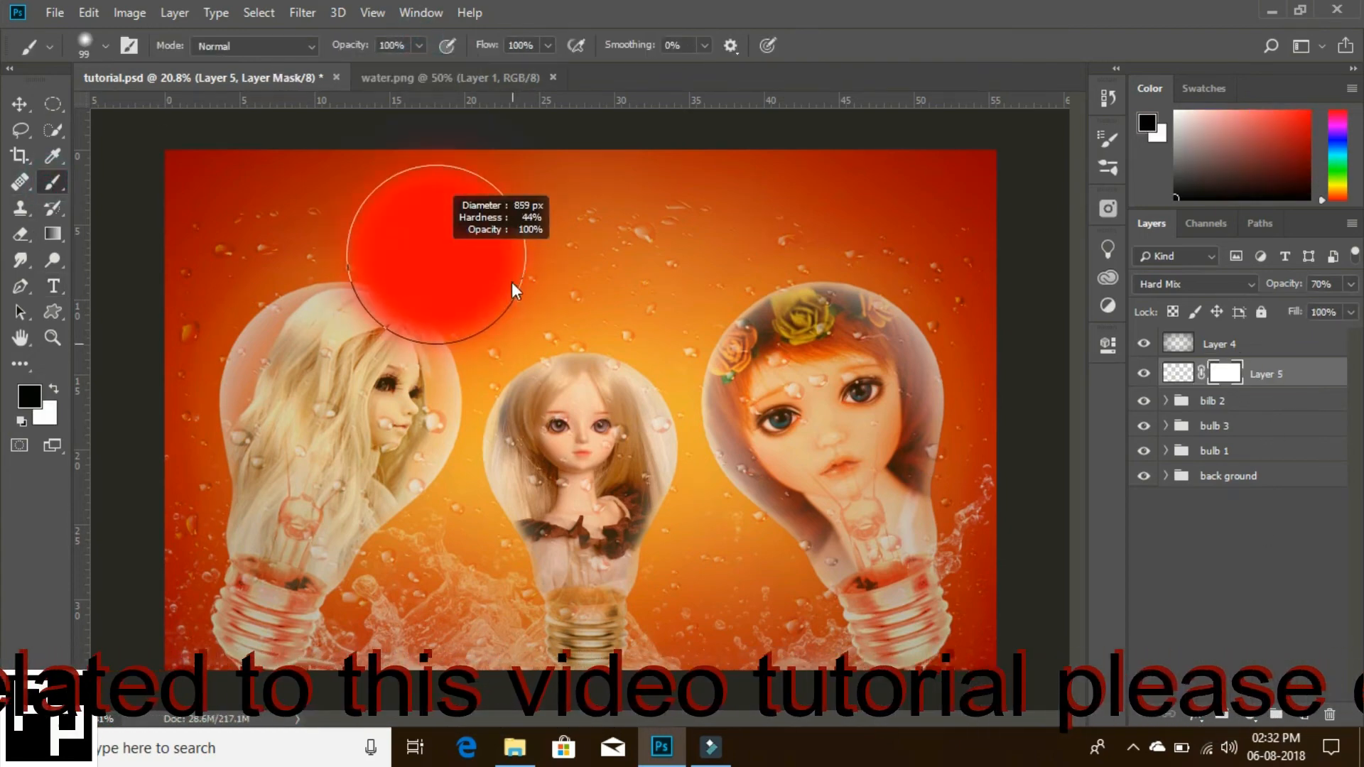
mouse_move(433, 241)
mouse_down()
mouse_move(243, 227)
mouse_move(200, 275)
mouse_move(146, 398)
mouse_move(494, 268)
mouse_move(585, 283)
mouse_move(562, 226)
mouse_move(963, 257)
mouse_move(694, 262)
mouse_up()
alt+right_click(601, 269)
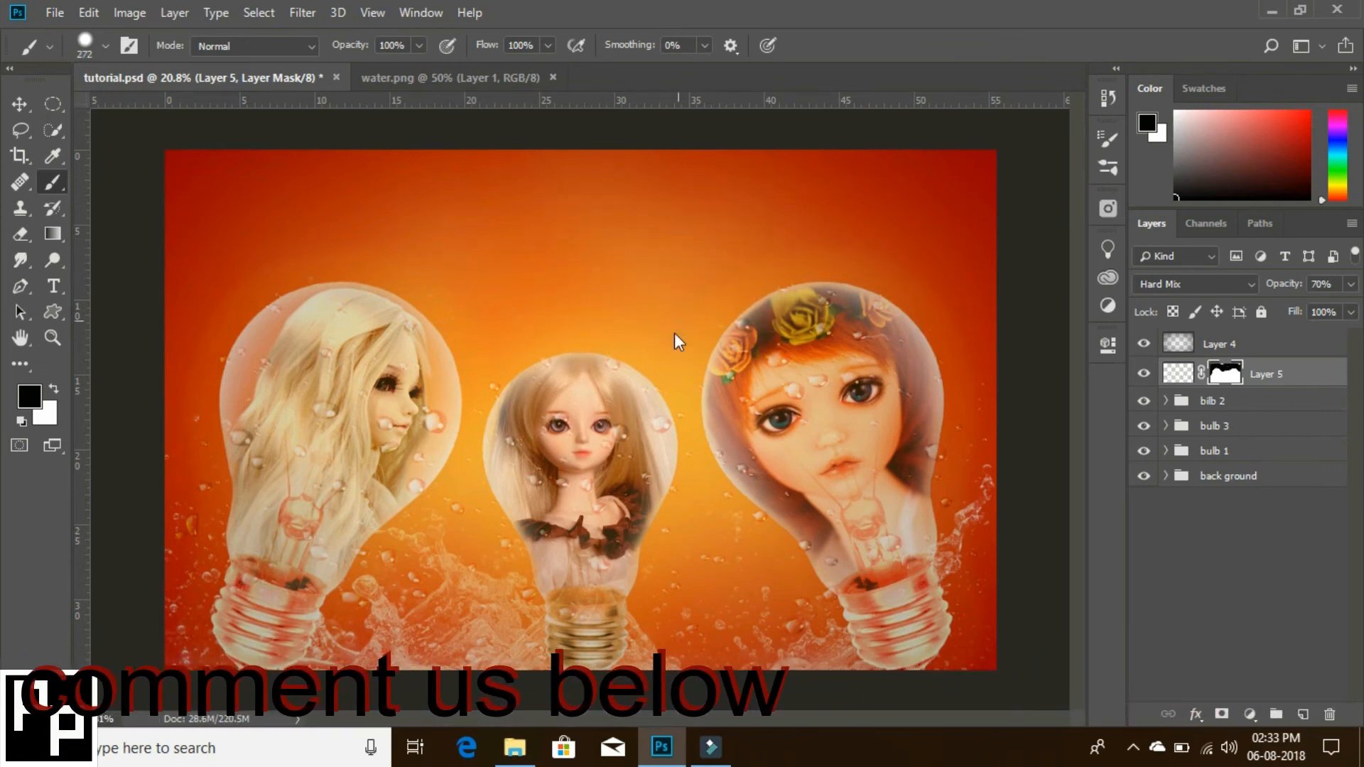
- Mask out the water drops covering the faces of the left and right dolls with a smaller black brush
click(387, 450)
drag(418, 415, 390, 456)
click(792, 394)
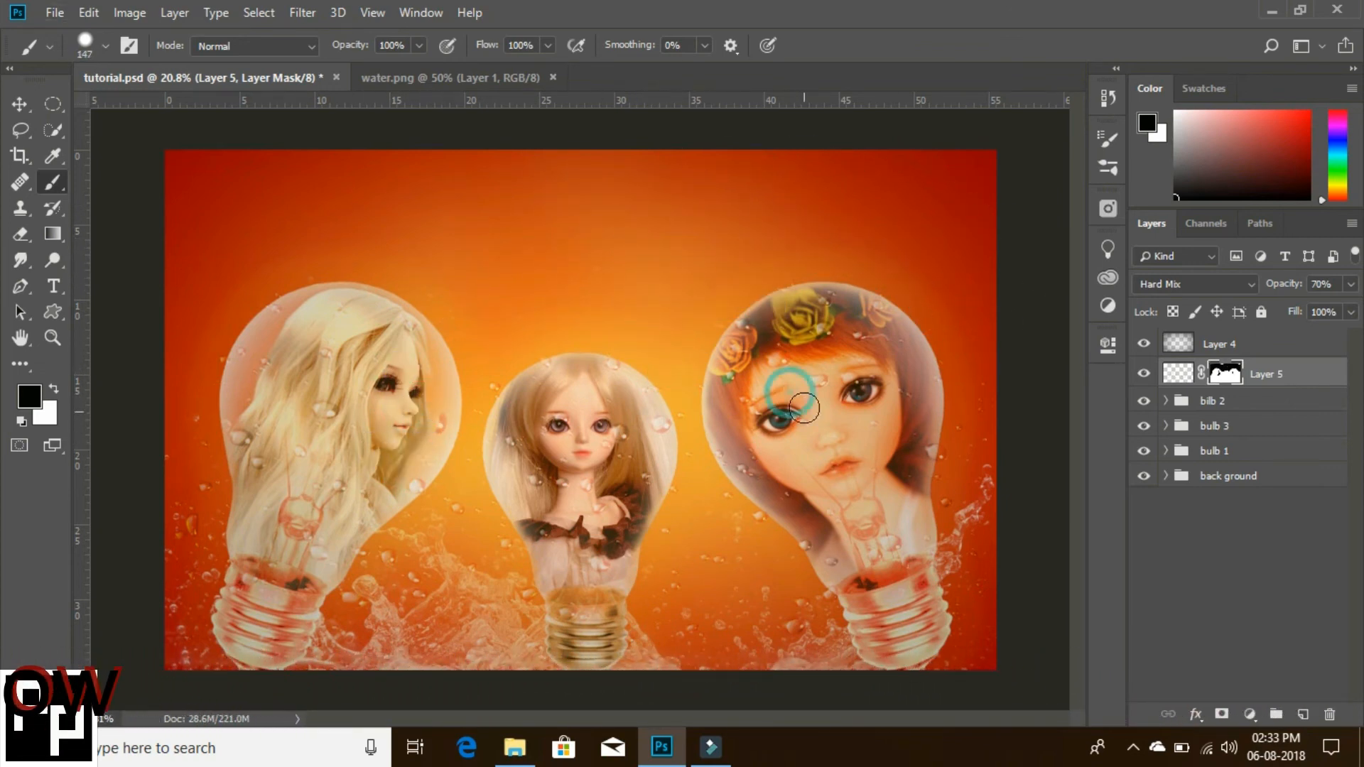
click(841, 370)
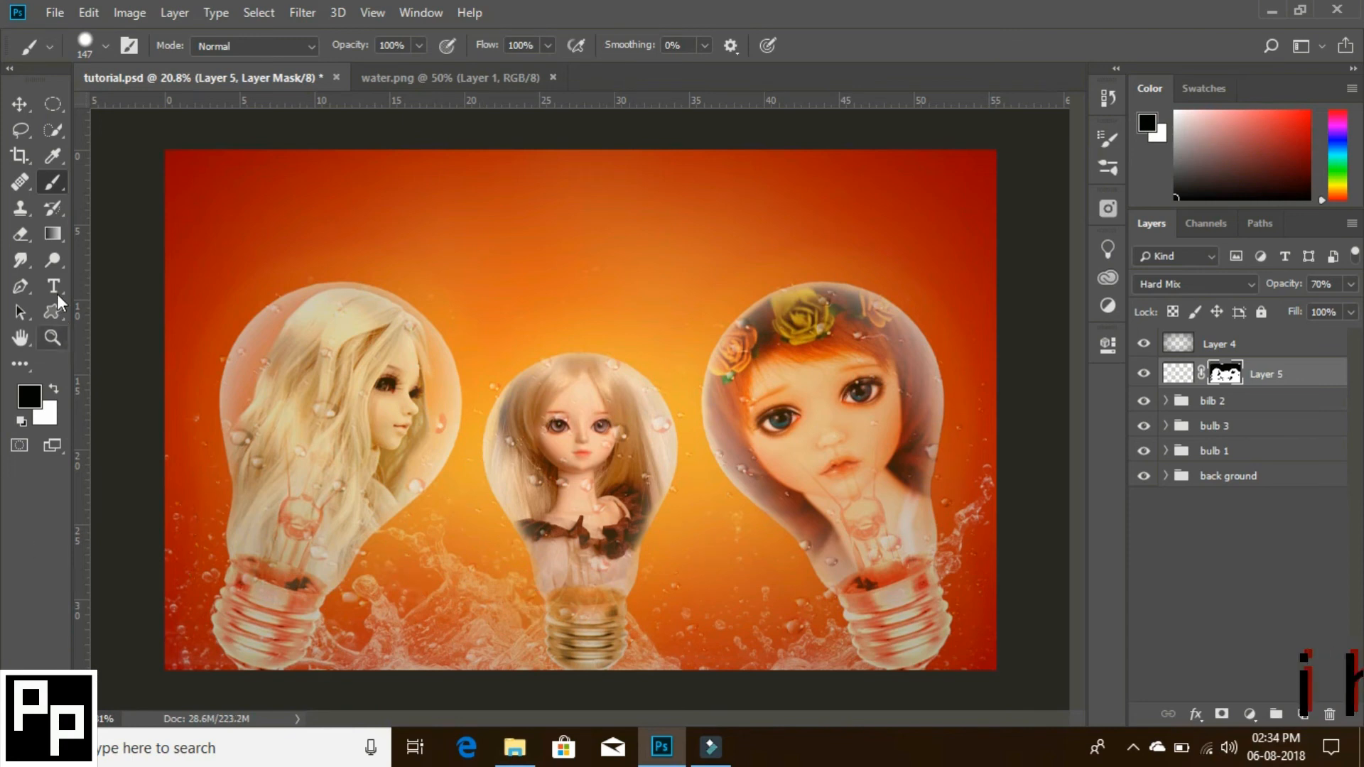
- Place guides framing the text area above the bulbs, with the upper horizontal guide moved slightly lower
click(20, 286)
drag(575, 105, 590, 323)
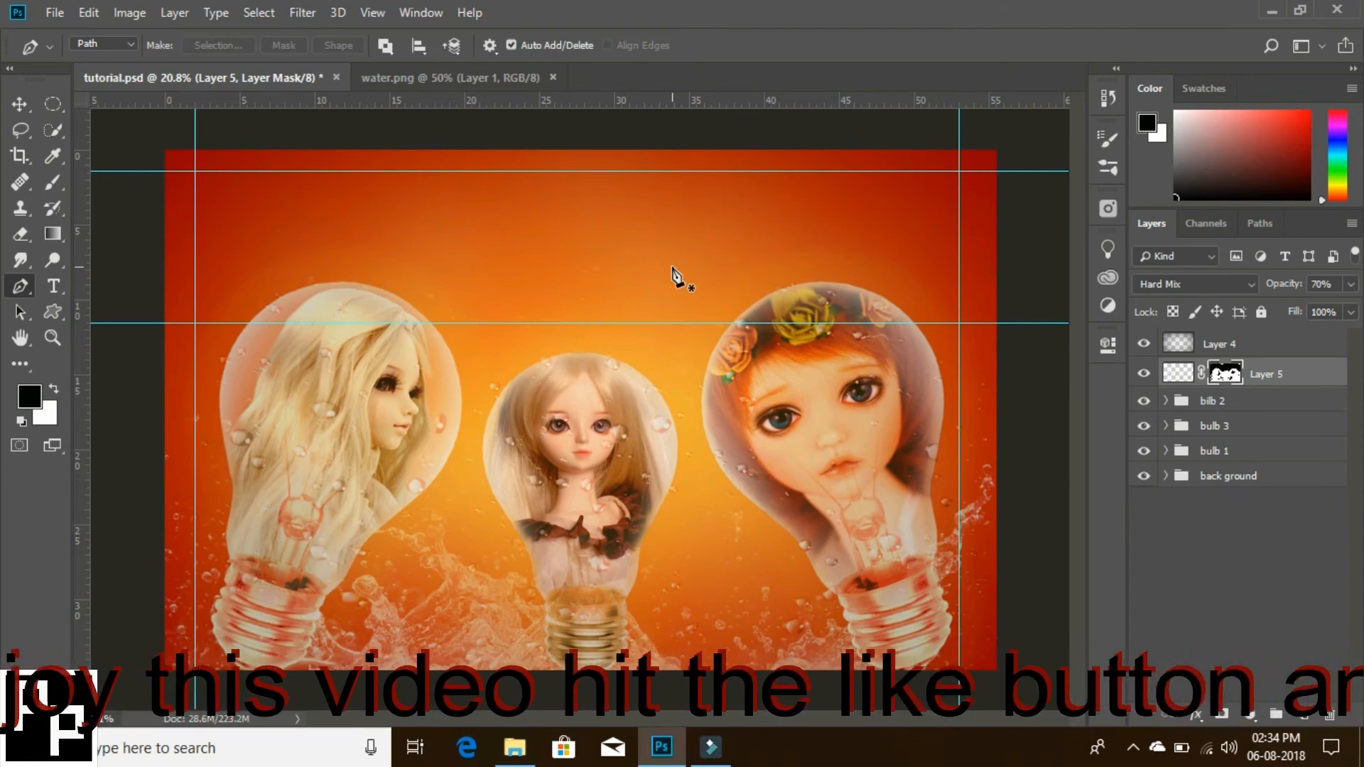
key(v)
drag(634, 171, 632, 177)
- Draw a closed Pen path between the guides whose lower edge arches over the tops of the three bulbs
key(p)
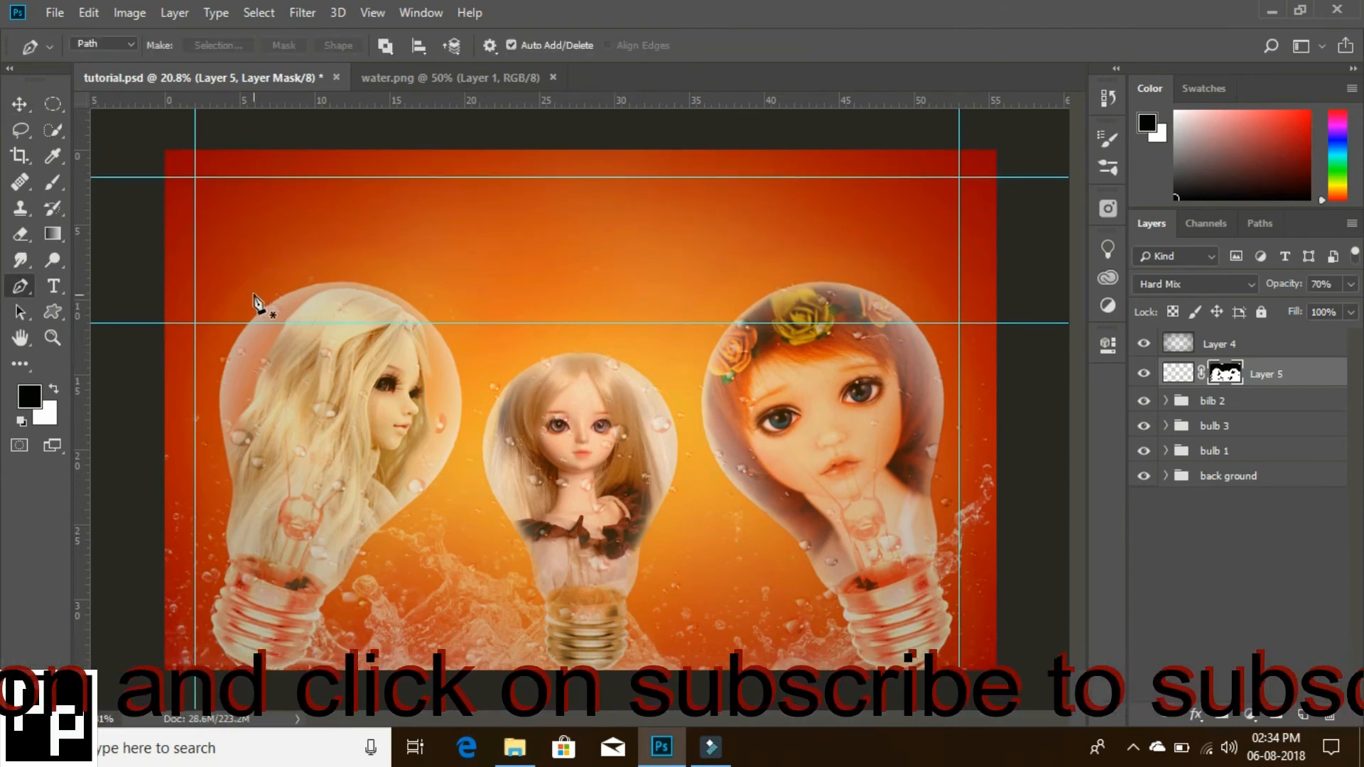
click(207, 177)
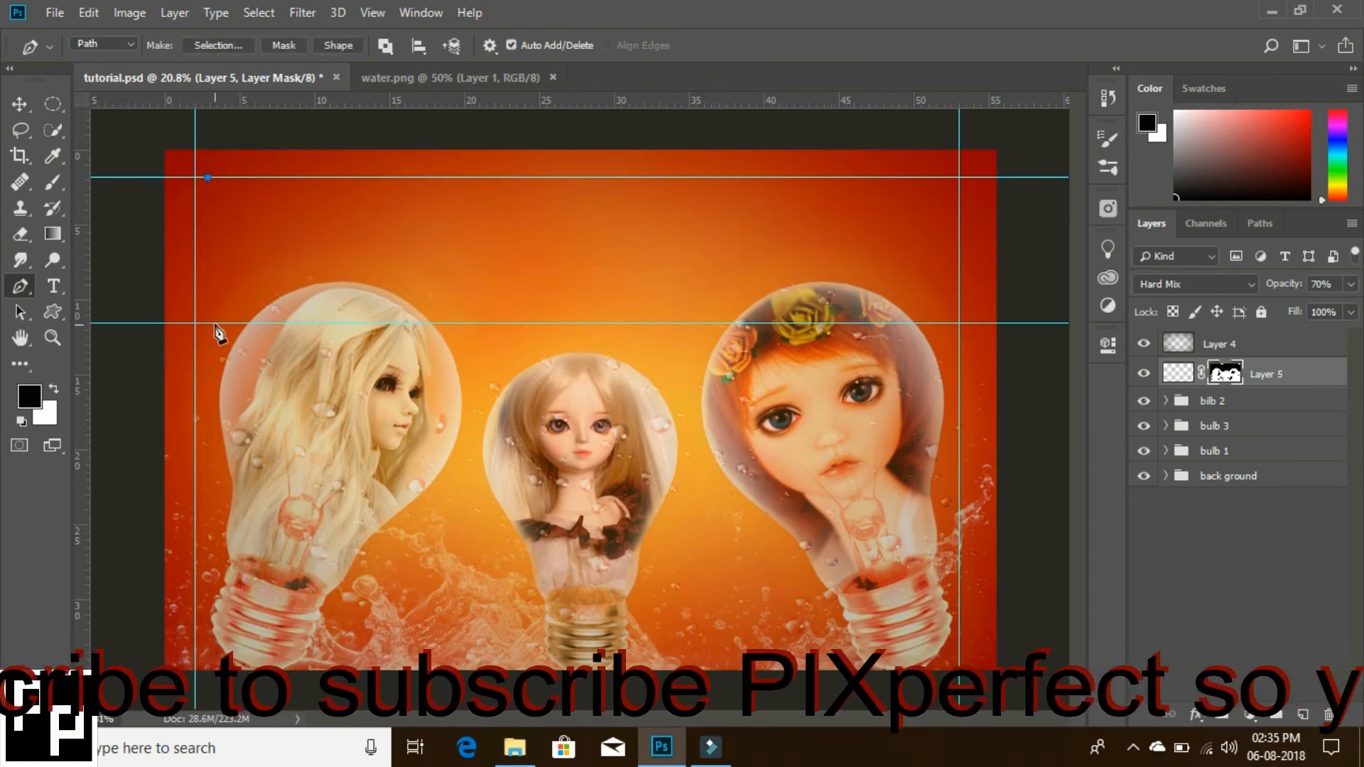
drag(604, 474, 609, 478)
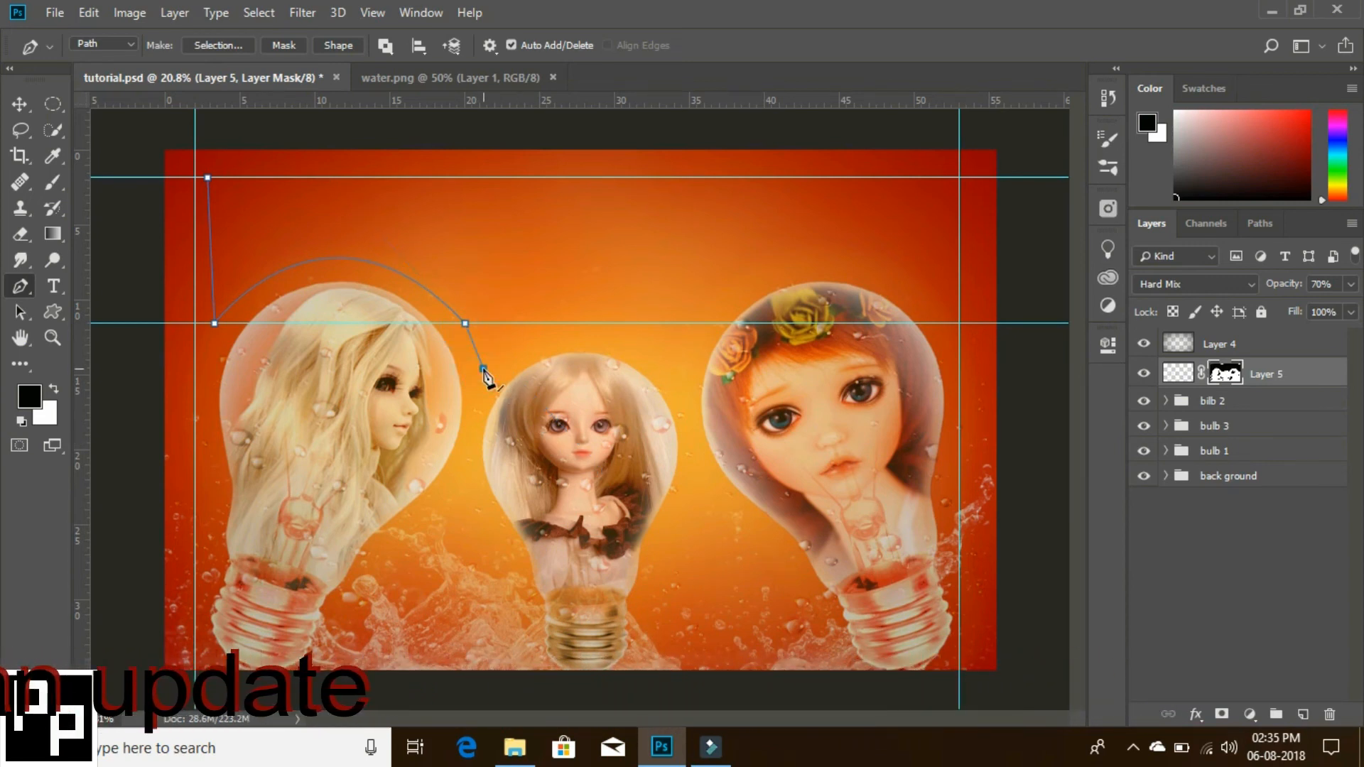
drag(679, 378, 787, 463)
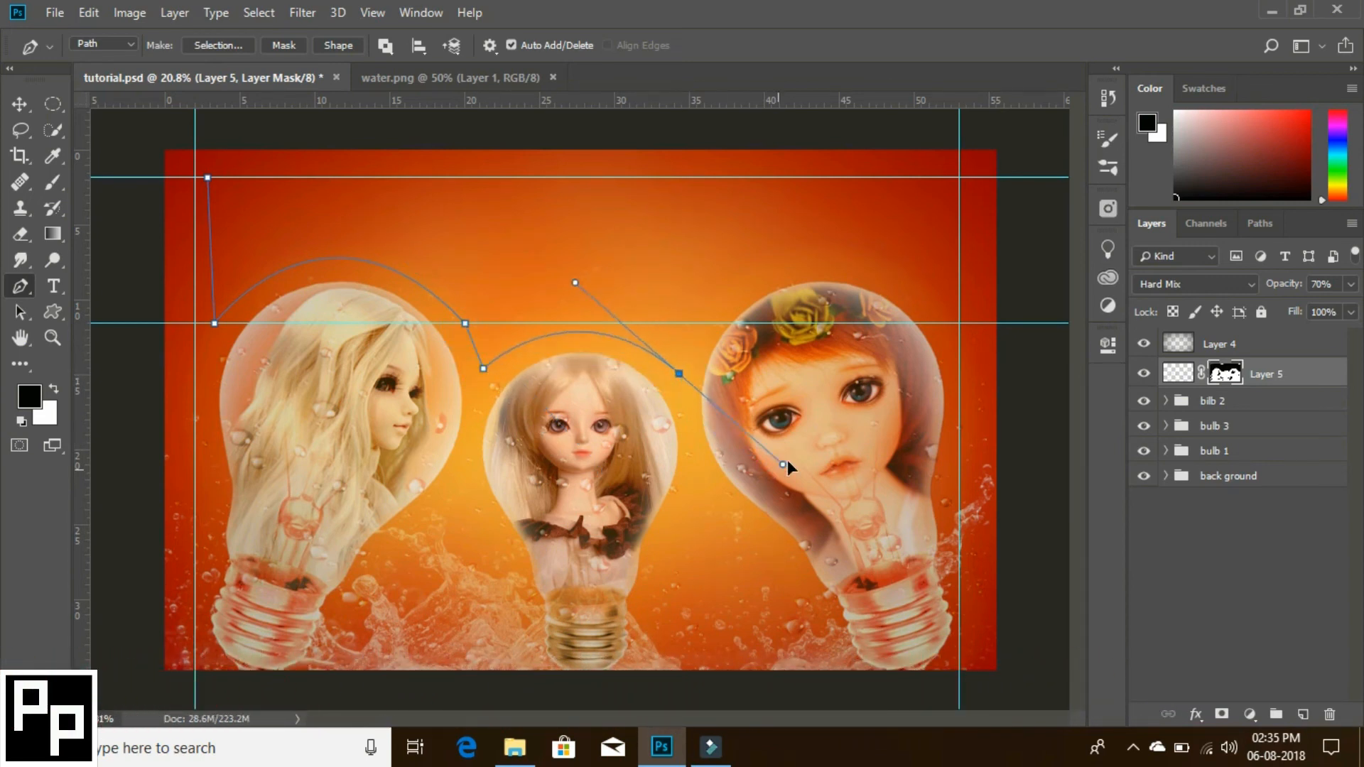
alt+click(679, 373)
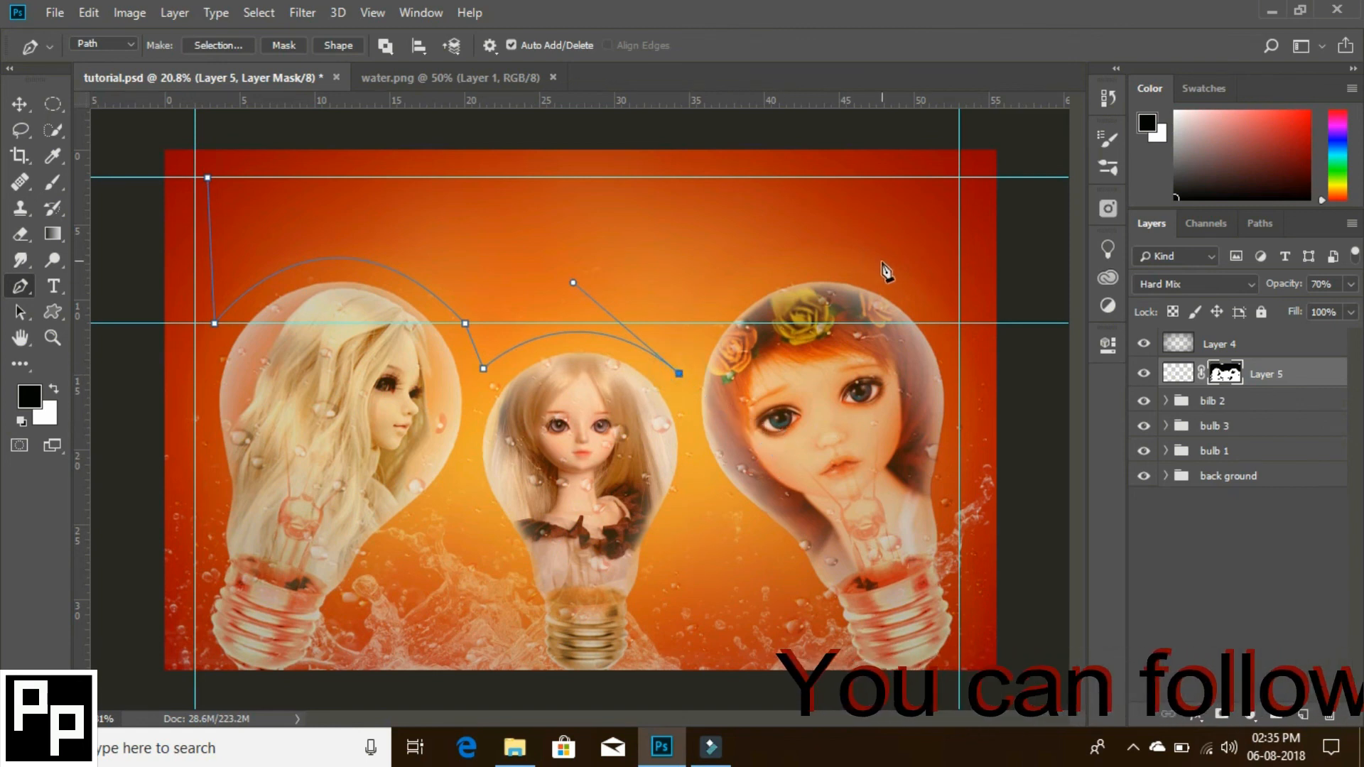
drag(937, 323, 1102, 469)
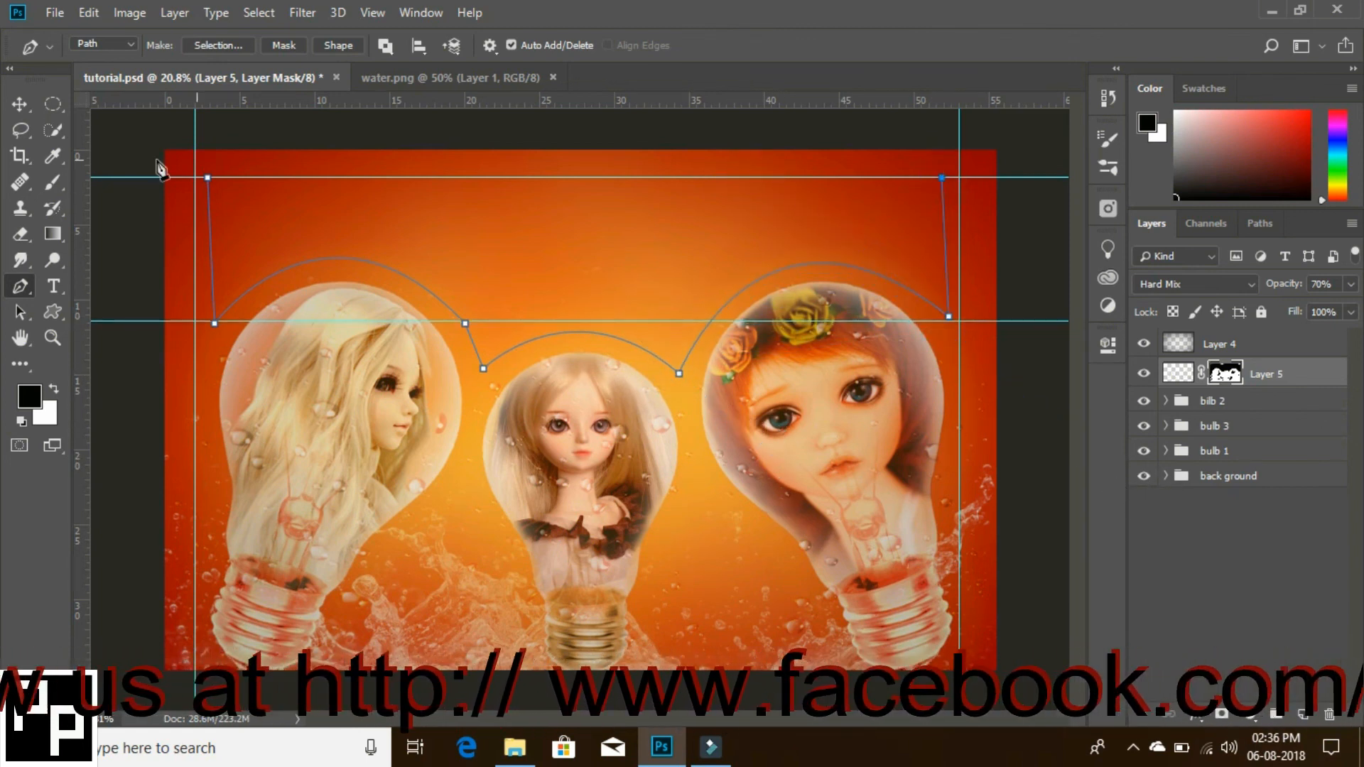
click(207, 179)
- Paste the quote beginning "Flowers are not as beautiful as you" inside the path and set its font size to 187 pt
key(t)
click(259, 205)
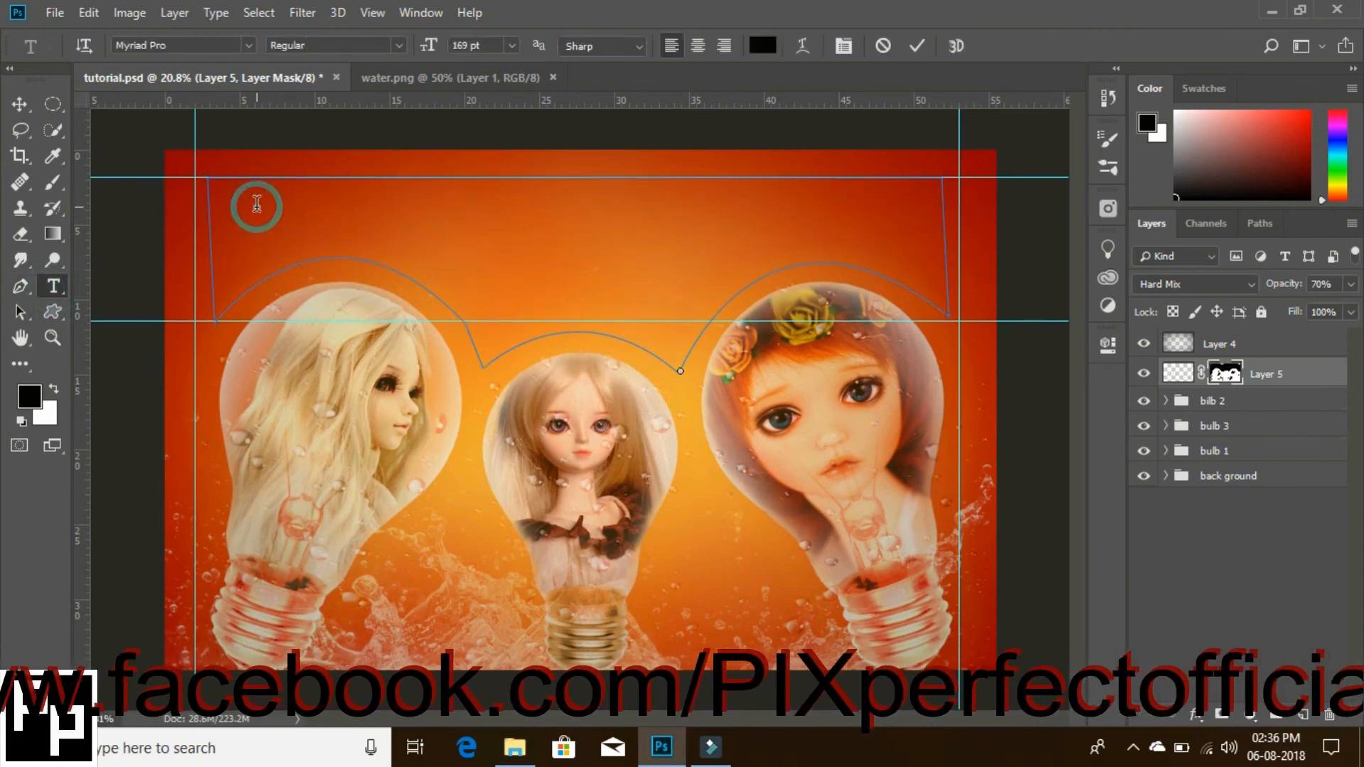
text(Flowers are not as beautiful as you, stars are not as bright as you, life would not be as perfect without you)
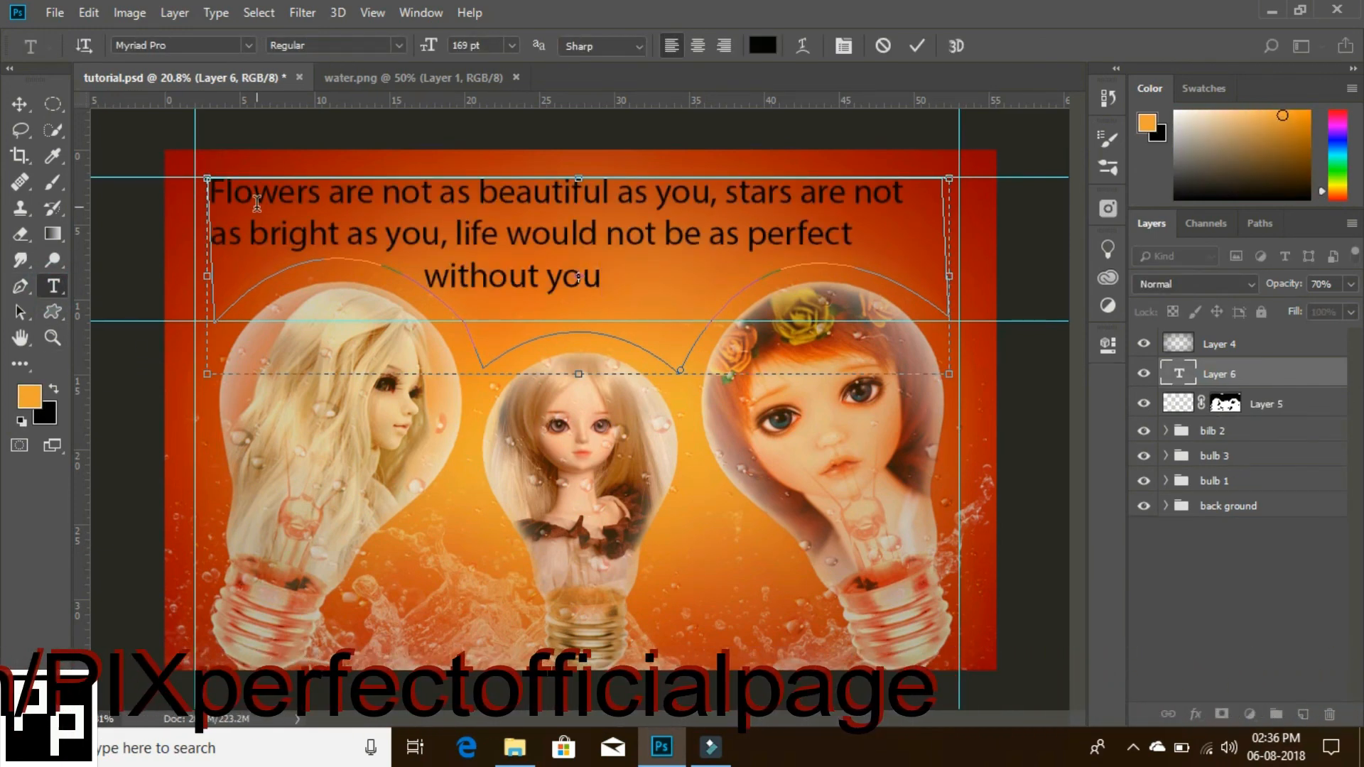
key(ctrl+a)
click(474, 45)
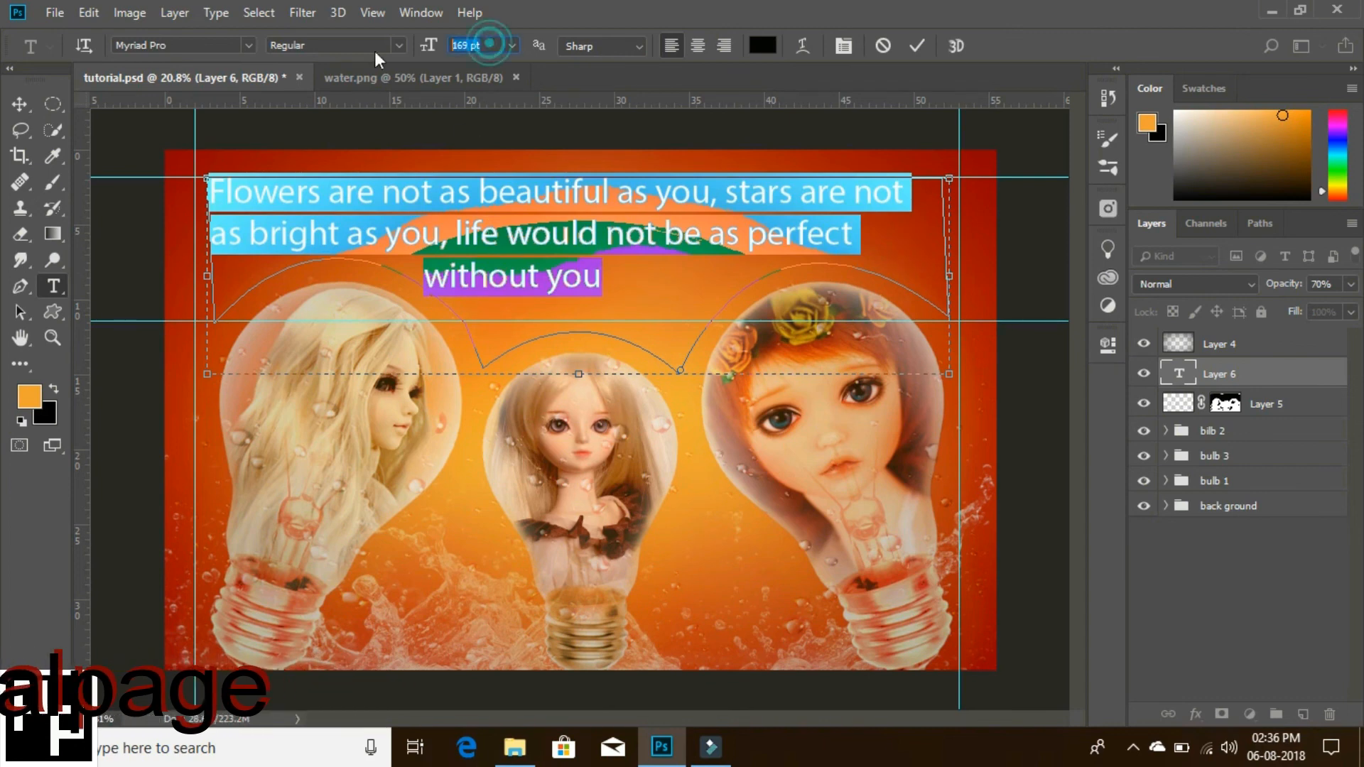
scroll(490, 47, up, 12)
scroll(491, 47, up, 2)
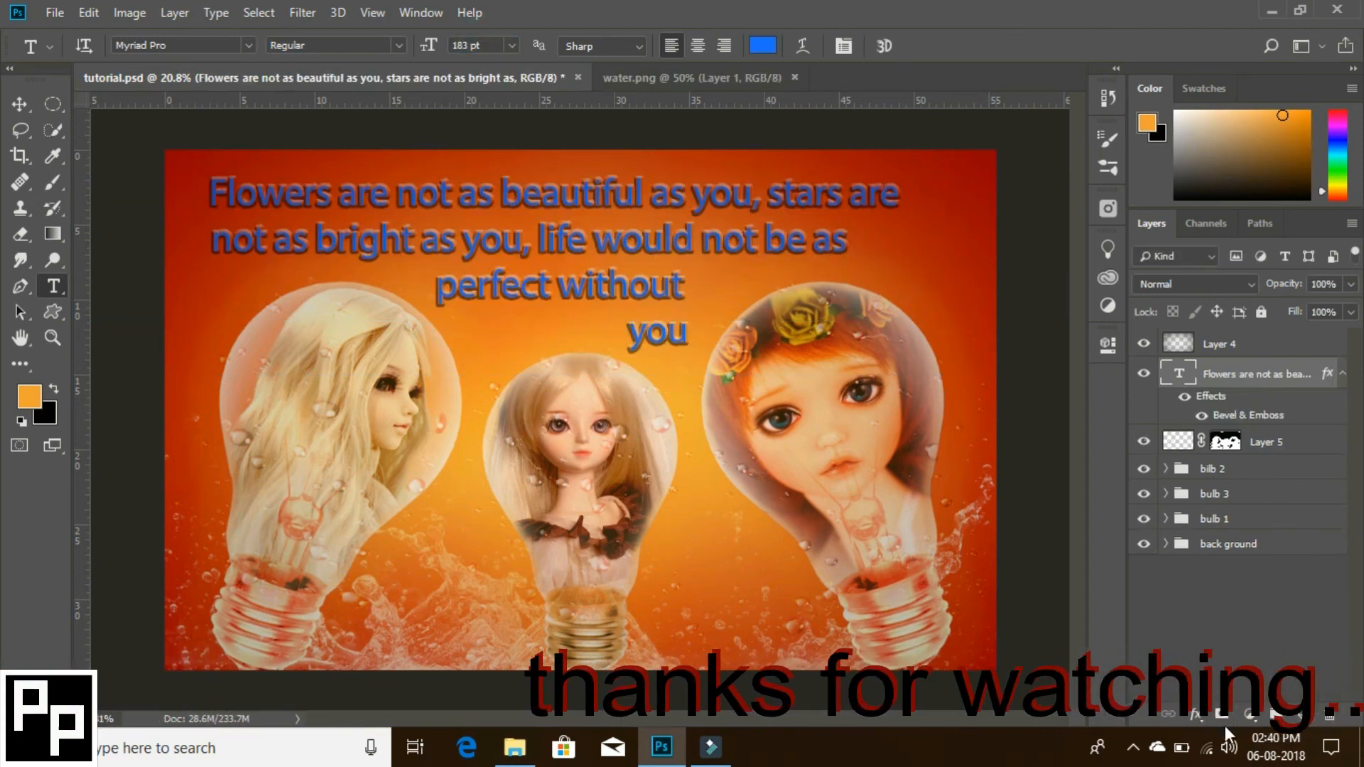
- Add a Levels adjustment clipped to the text layer, with the shadow input at 150 and the midtones at 0.46
click(1248, 713)
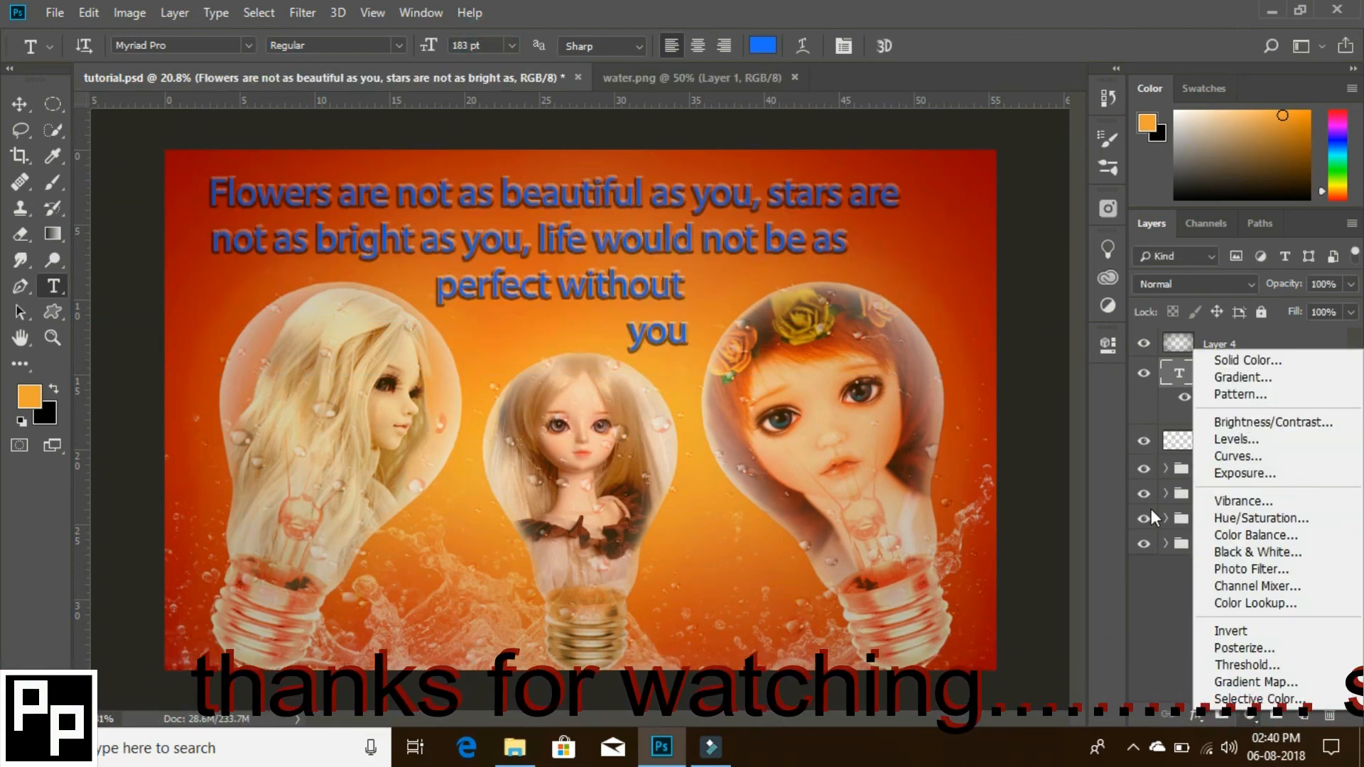
click(1240, 441)
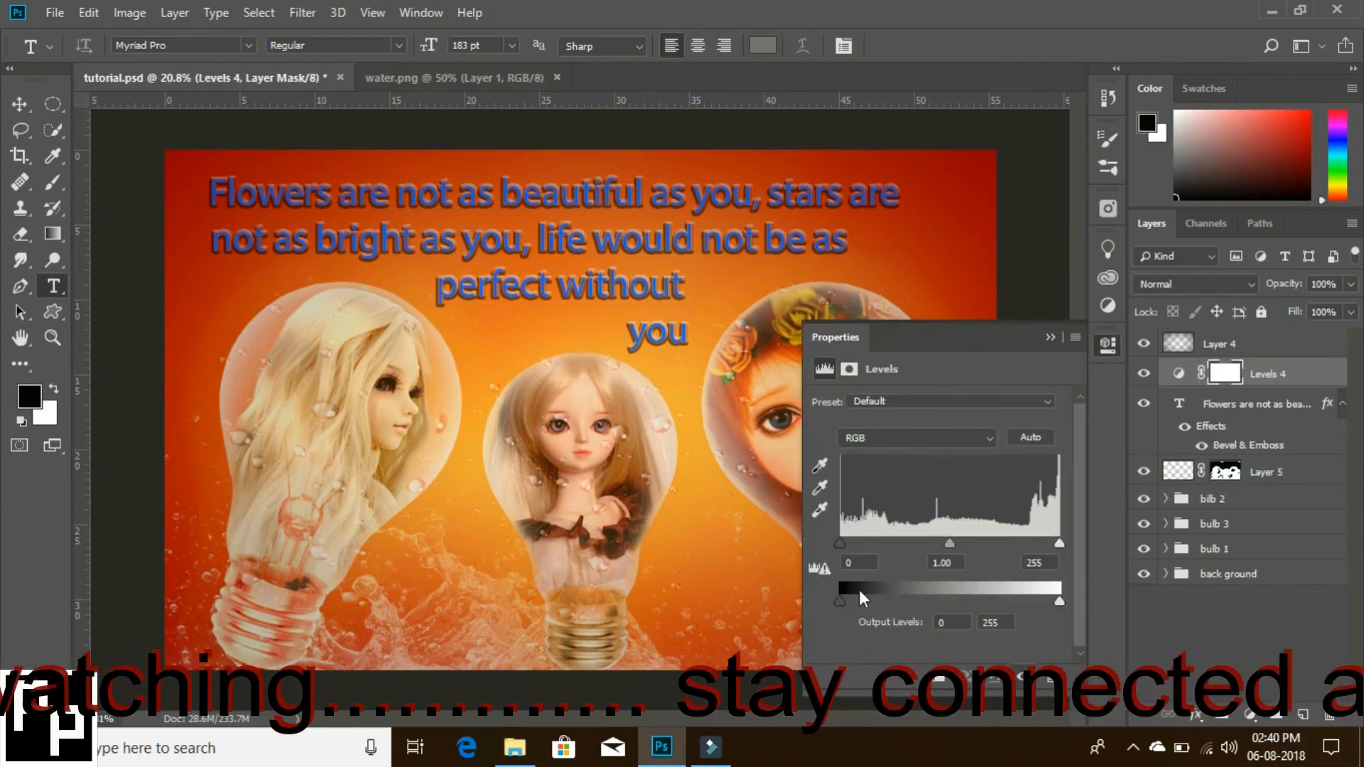
drag(839, 543, 1015, 542)
drag(900, 543, 969, 543)
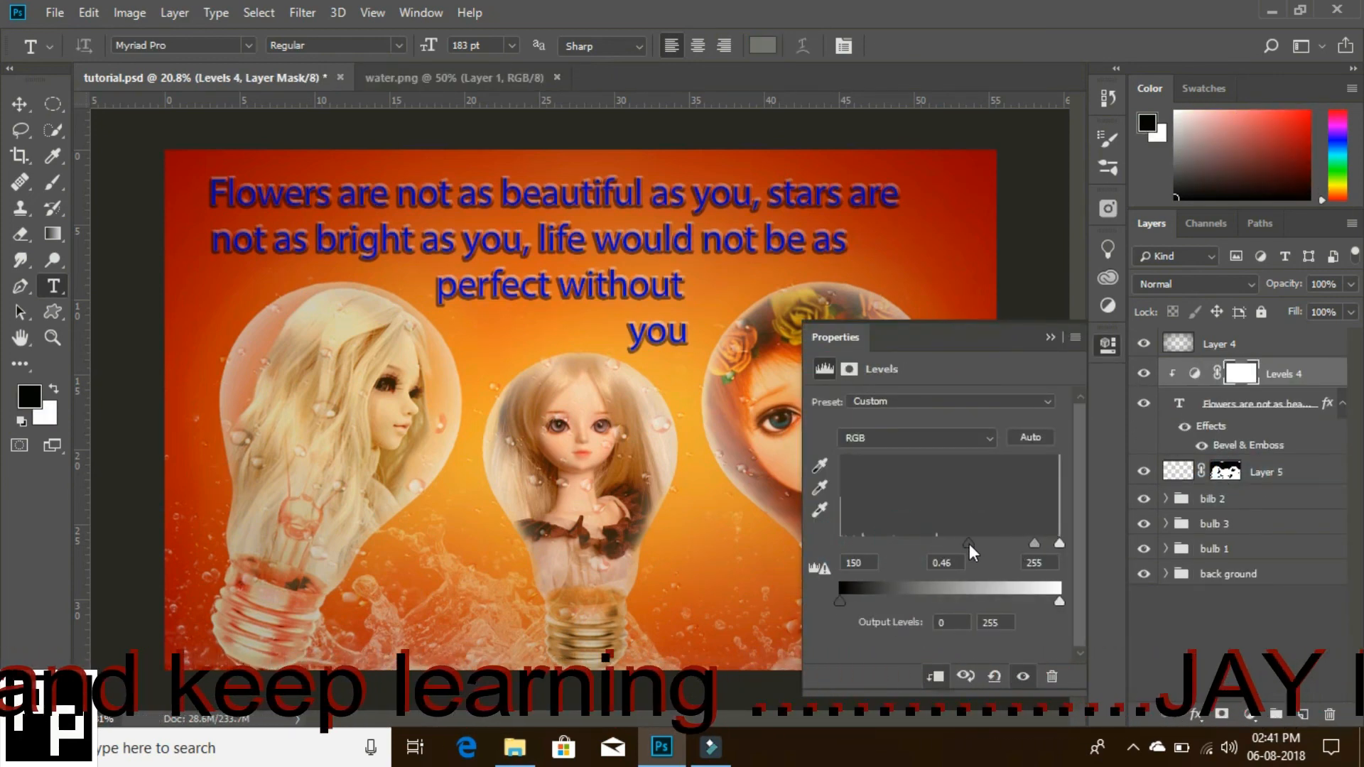
click(1054, 337)
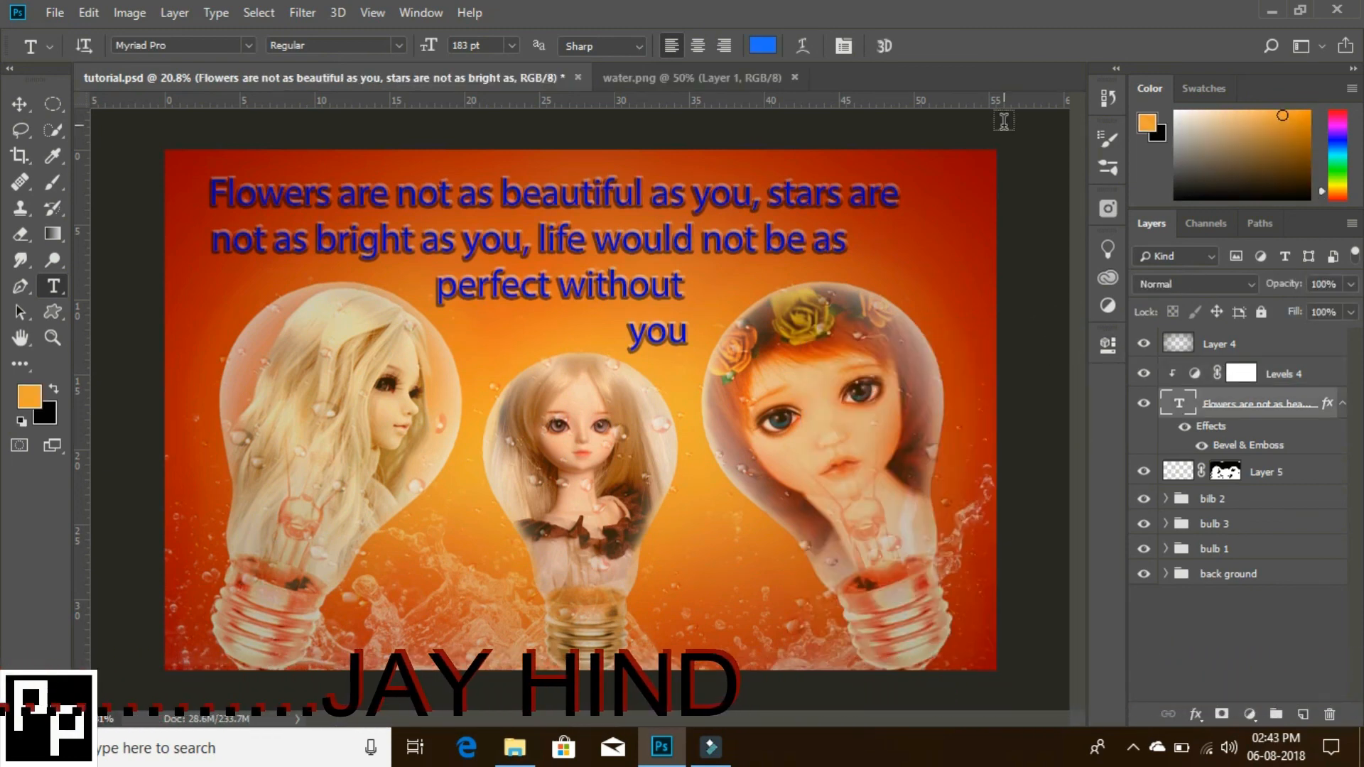
- View the finished composite in full screen, zooming in and out to examine the text, bulbs and water drops
key(f)
key(f)
key(z)
double_click(940, 341)
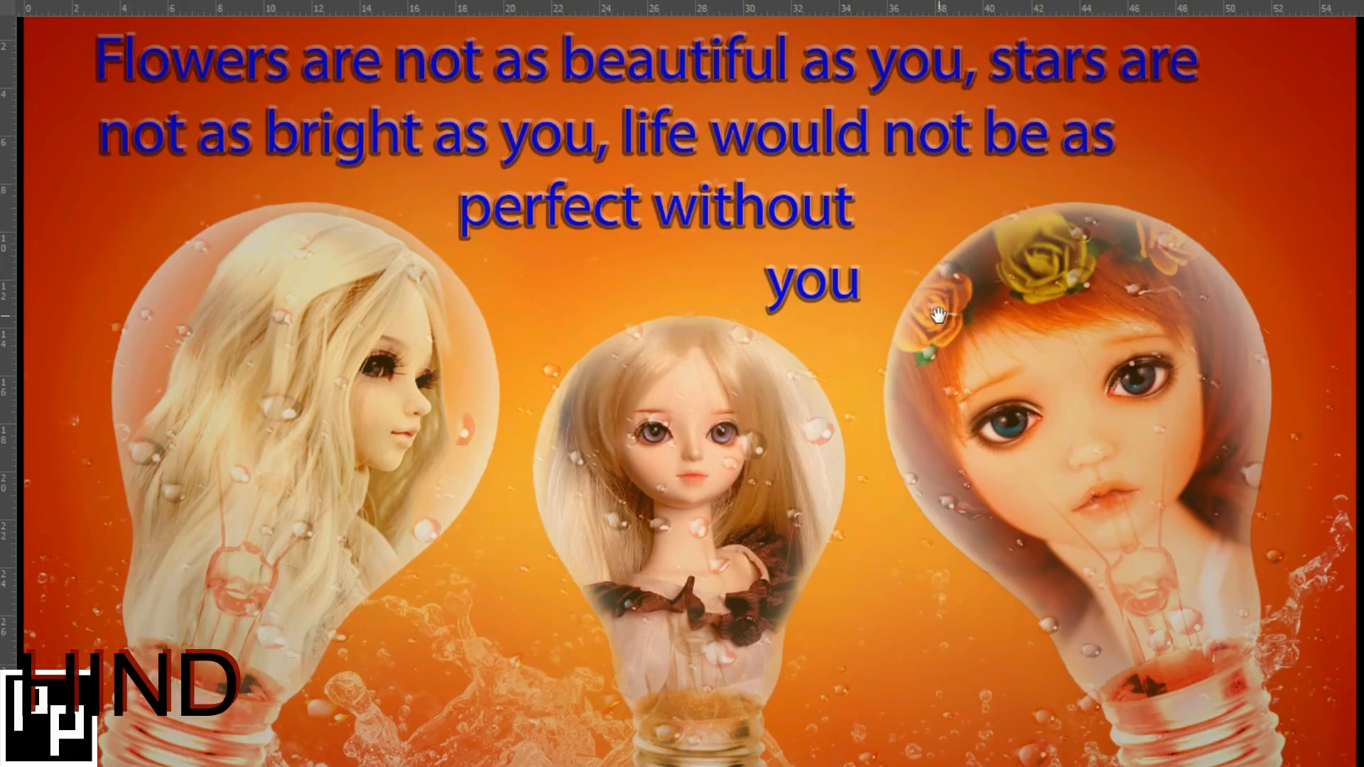
alt+click(939, 341)
click(922, 355)
alt+click(909, 355)
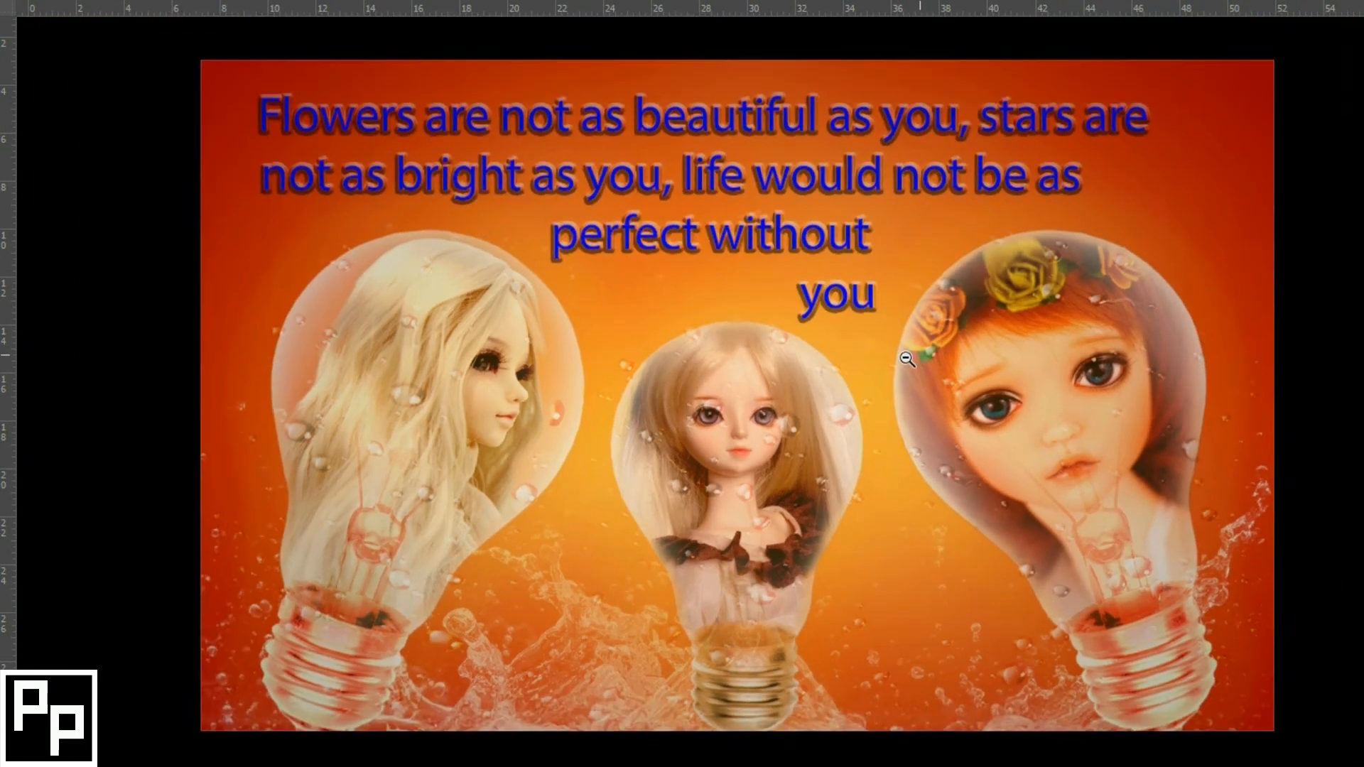
click(922, 355)
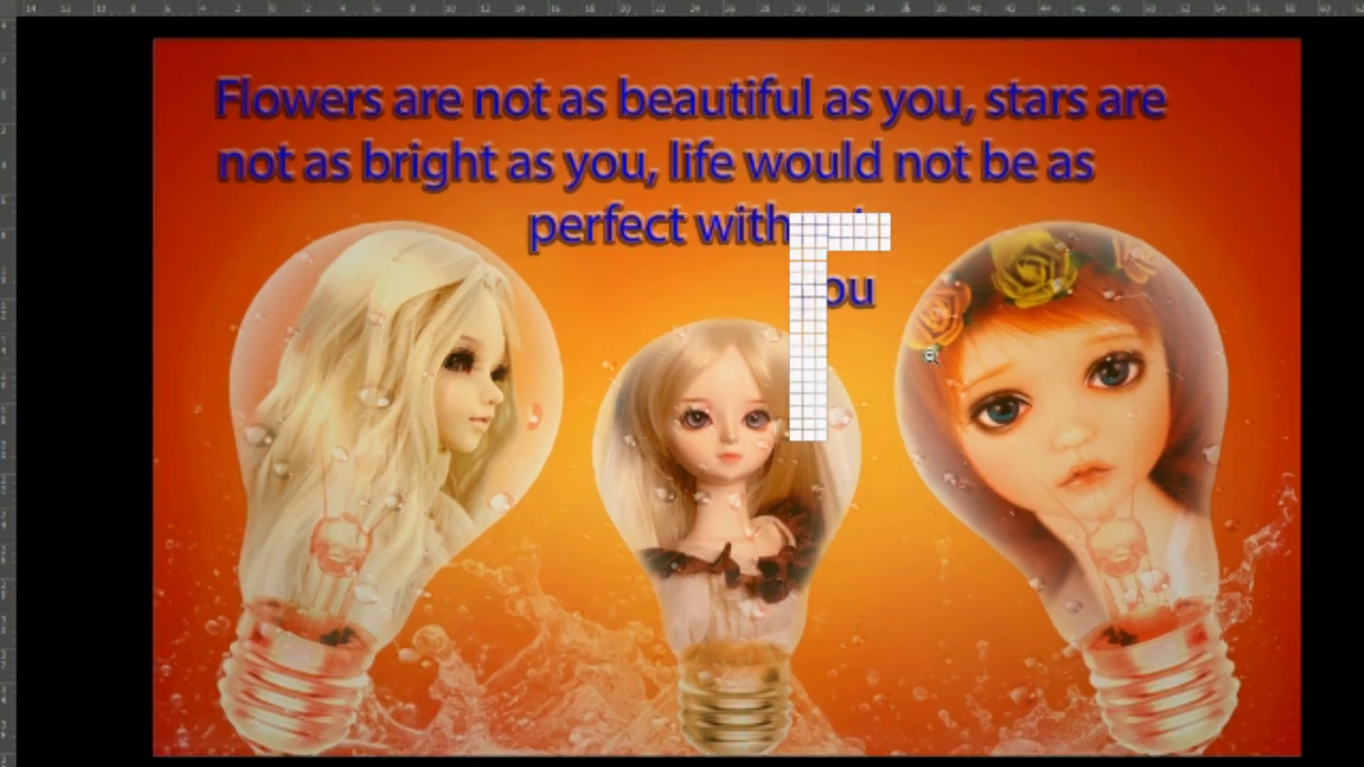